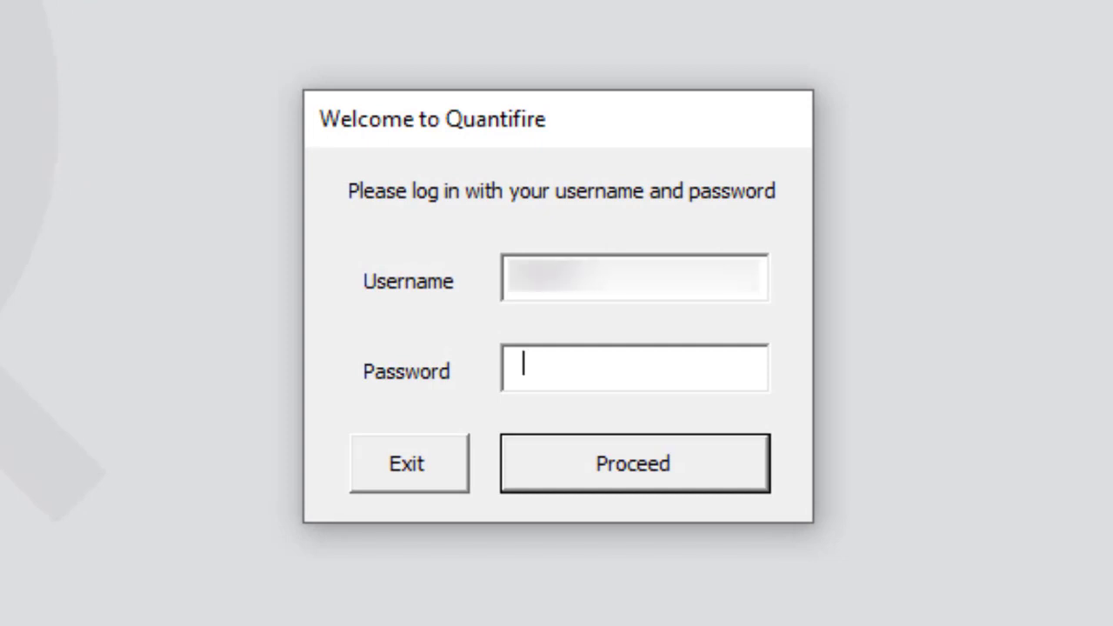
Log in with the account password and continue past the user permissions summary
type("**********")
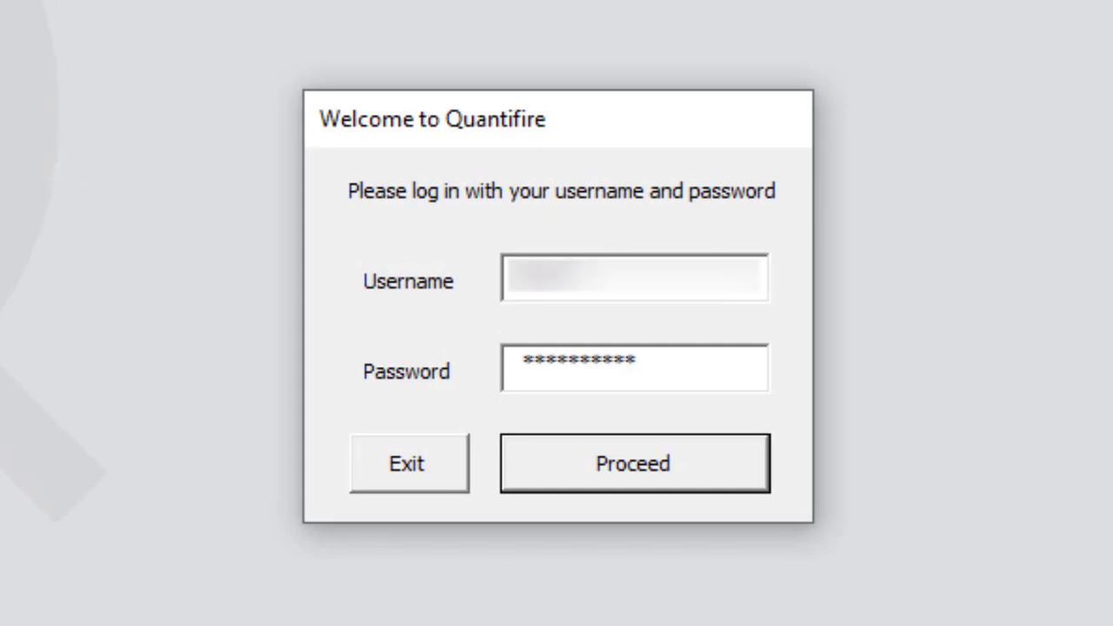
left_click(720, 472)
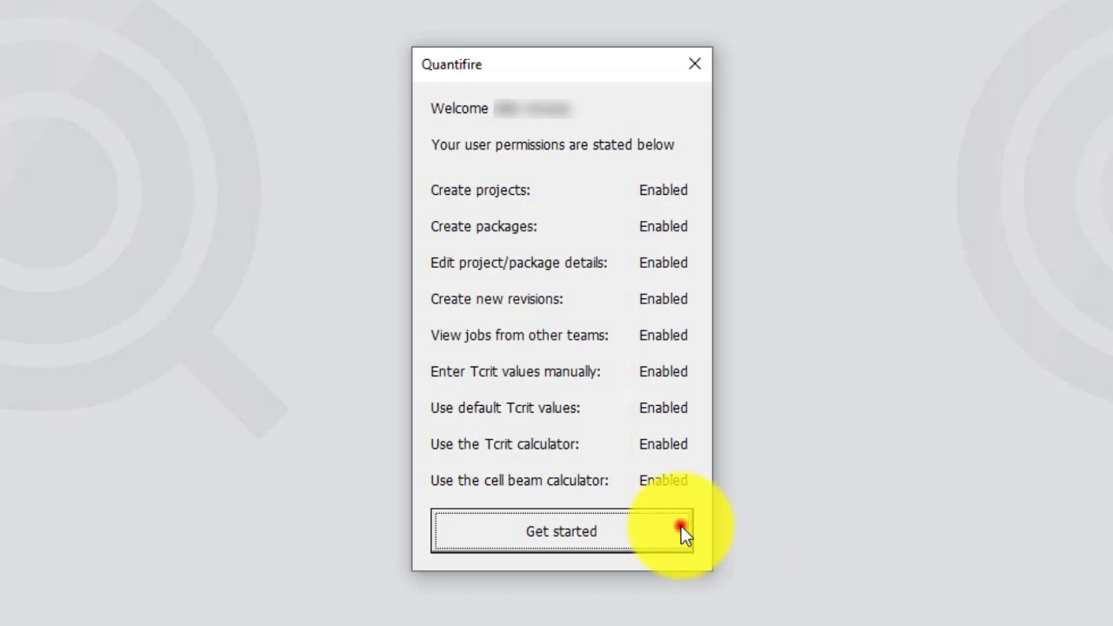
left_click(681, 527)
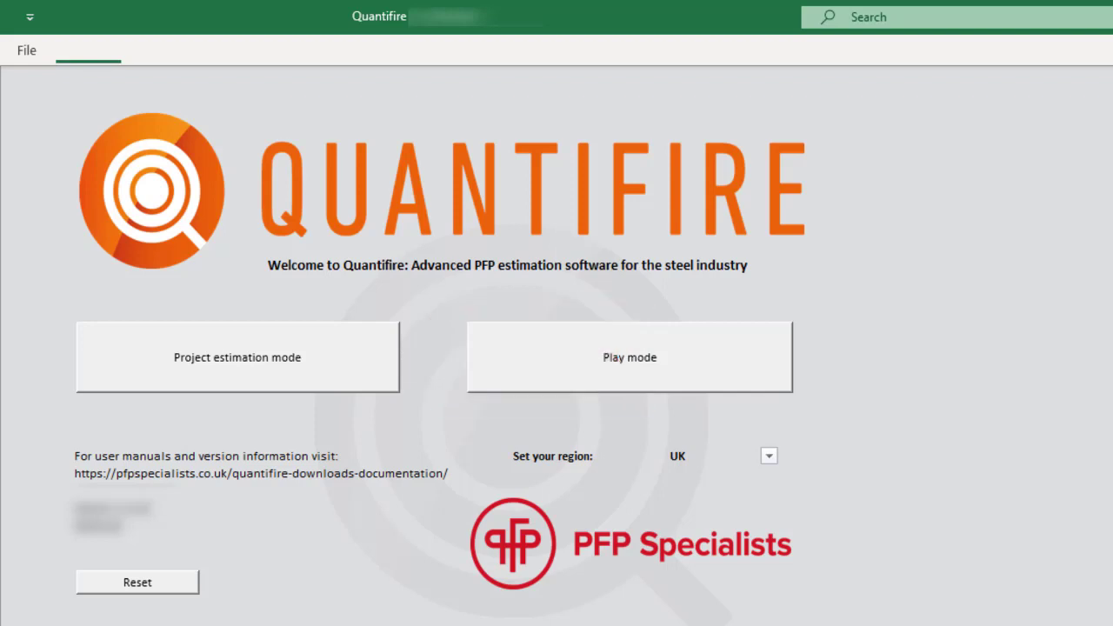
Set the region to UK on the start page
left_click(769, 457)
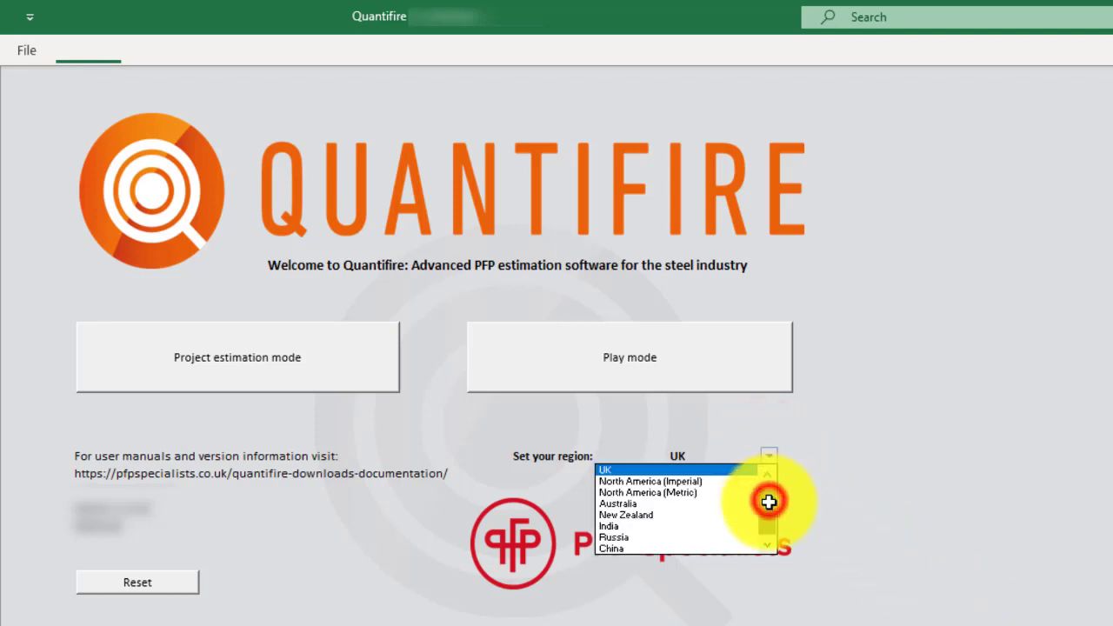
left_click_drag(769, 531, 768, 495)
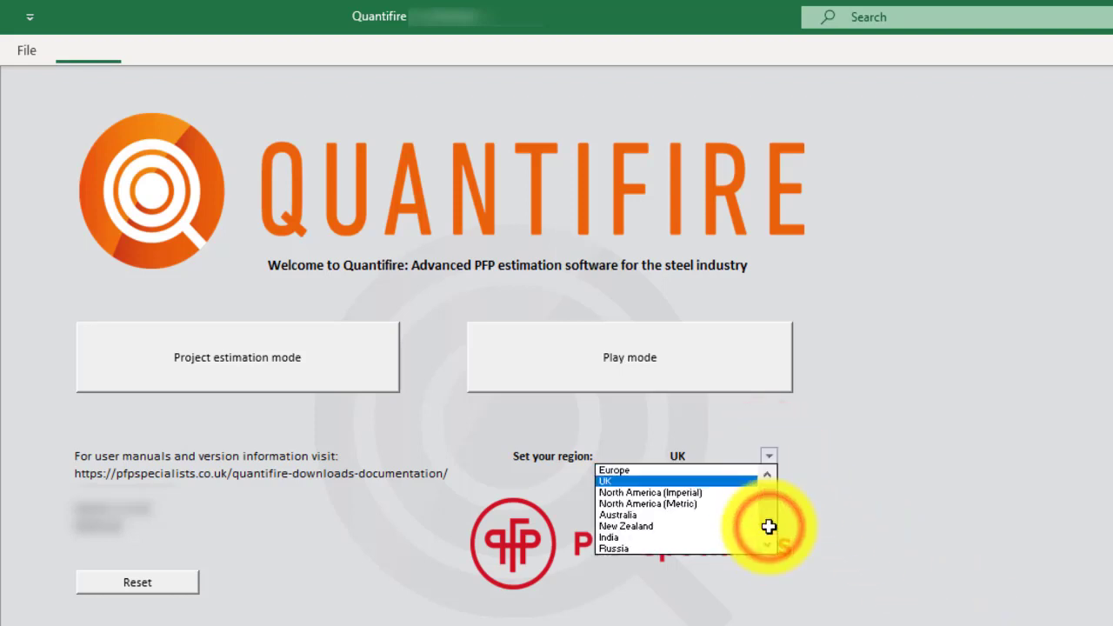
left_click(739, 482)
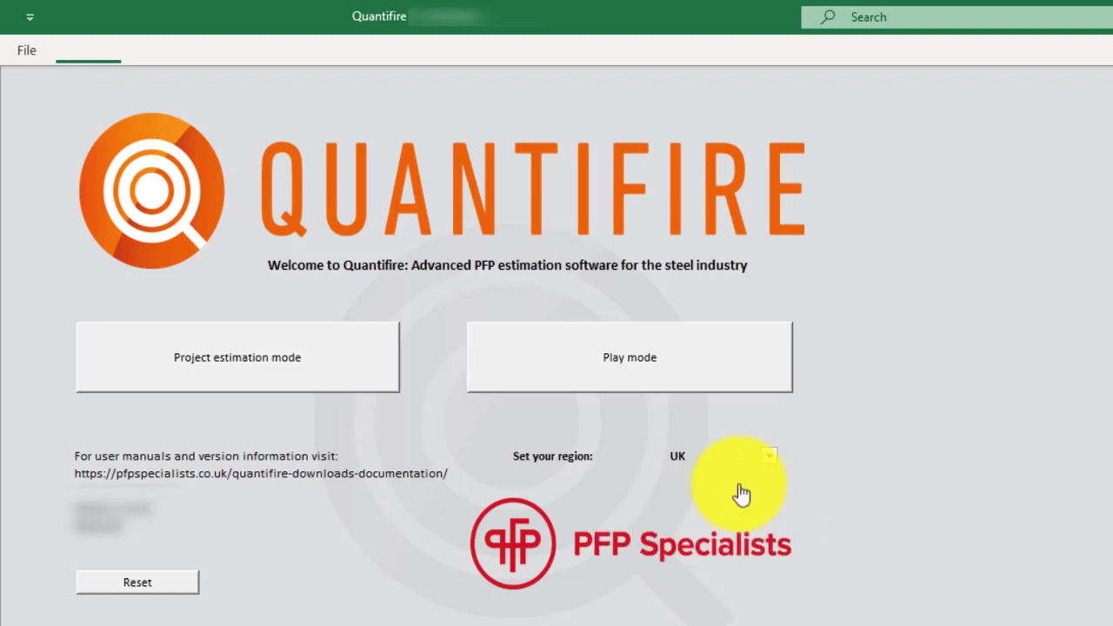
Start a new project in project estimation mode, named Getting Started Project Tutorial, with the market segment Sports & events
left_click(334, 367)
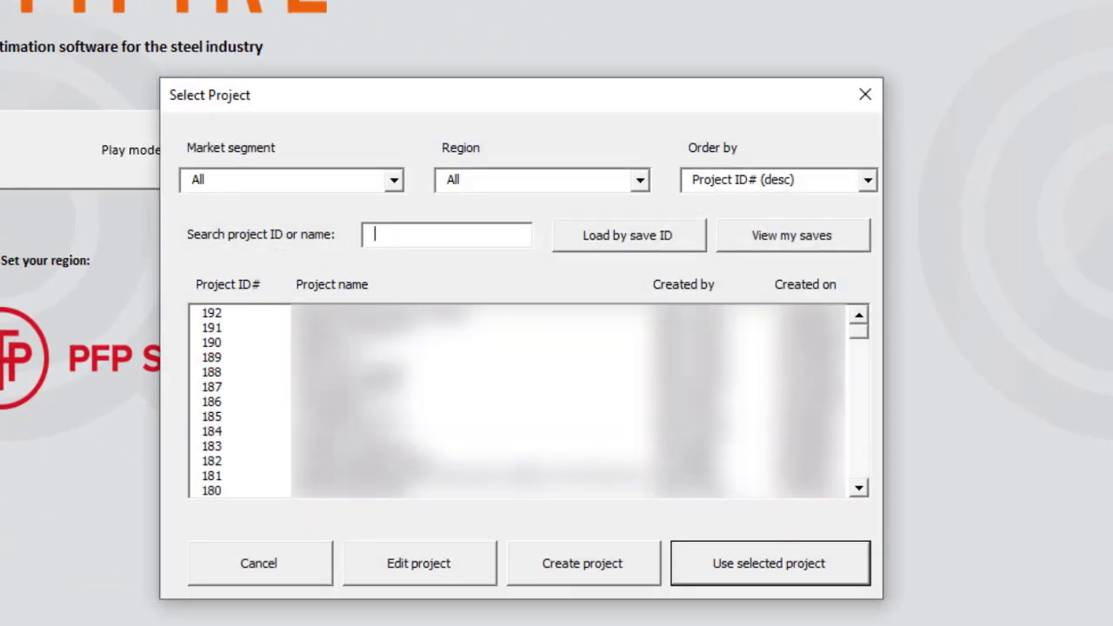
left_click(618, 564)
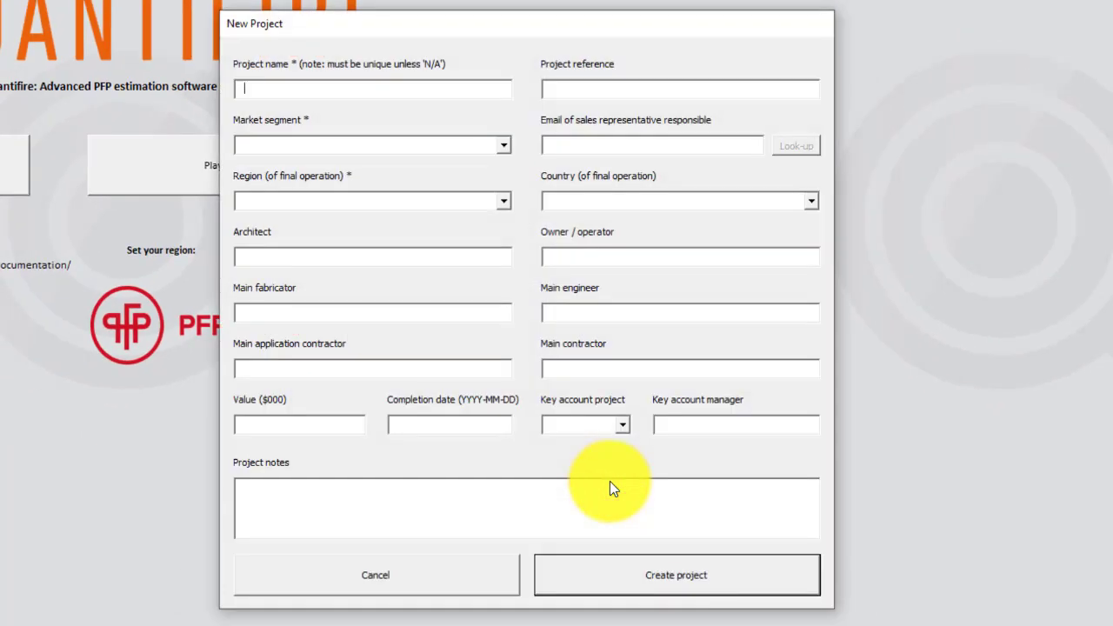
type("Getting Started Project T")
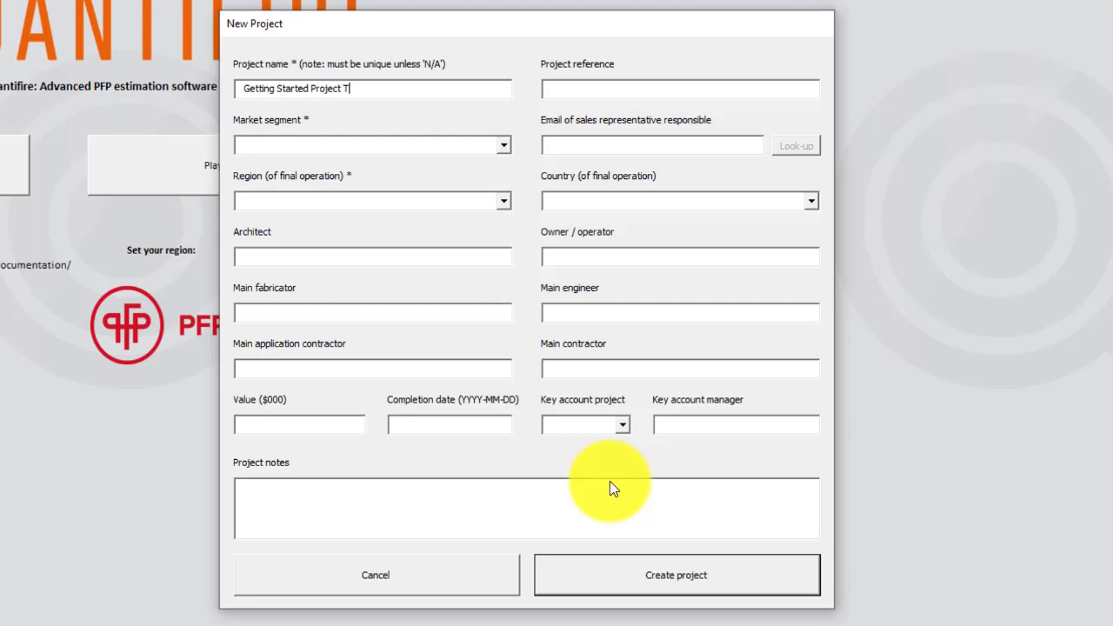
type("utorial")
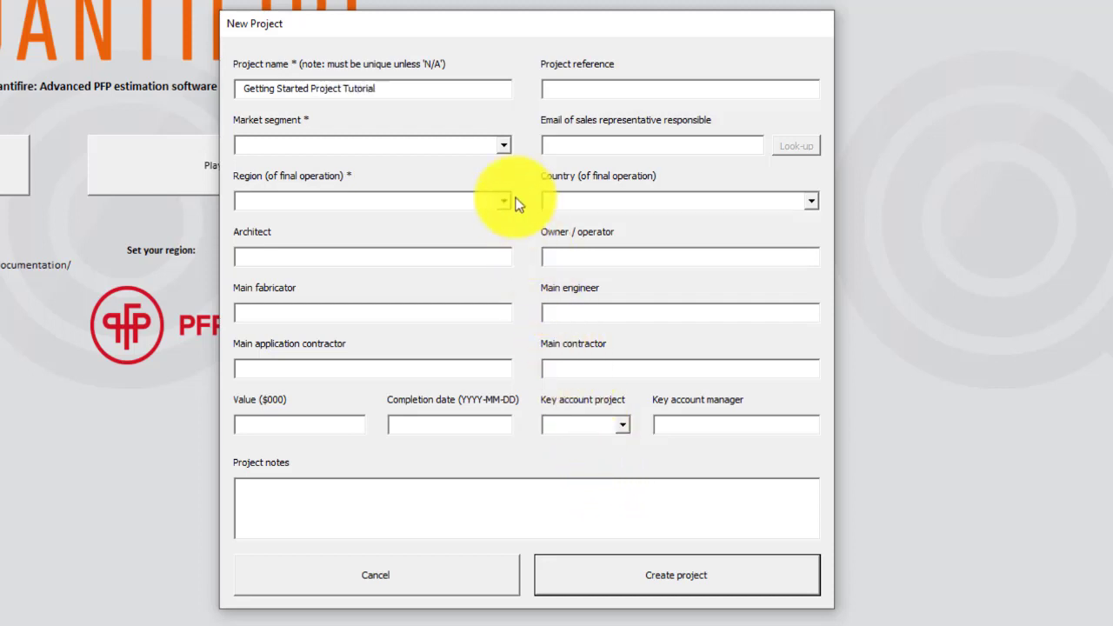
left_click(502, 148)
left_click(470, 164)
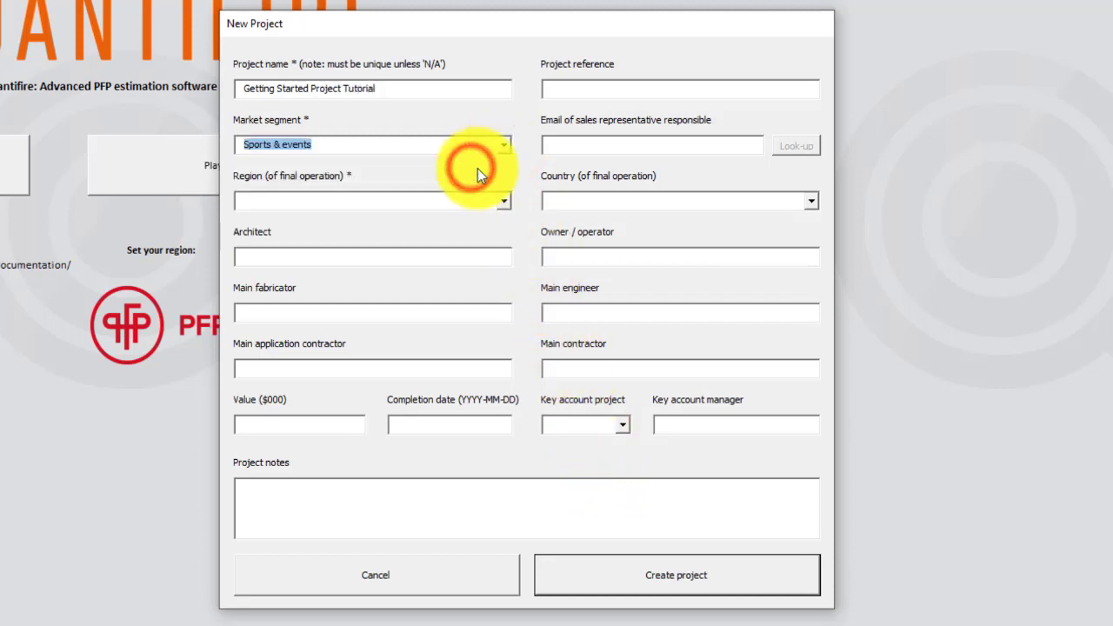
Set the country of final operation to United Kingdom and create the project without packages
left_click(810, 201)
left_click_drag(812, 225, 812, 279)
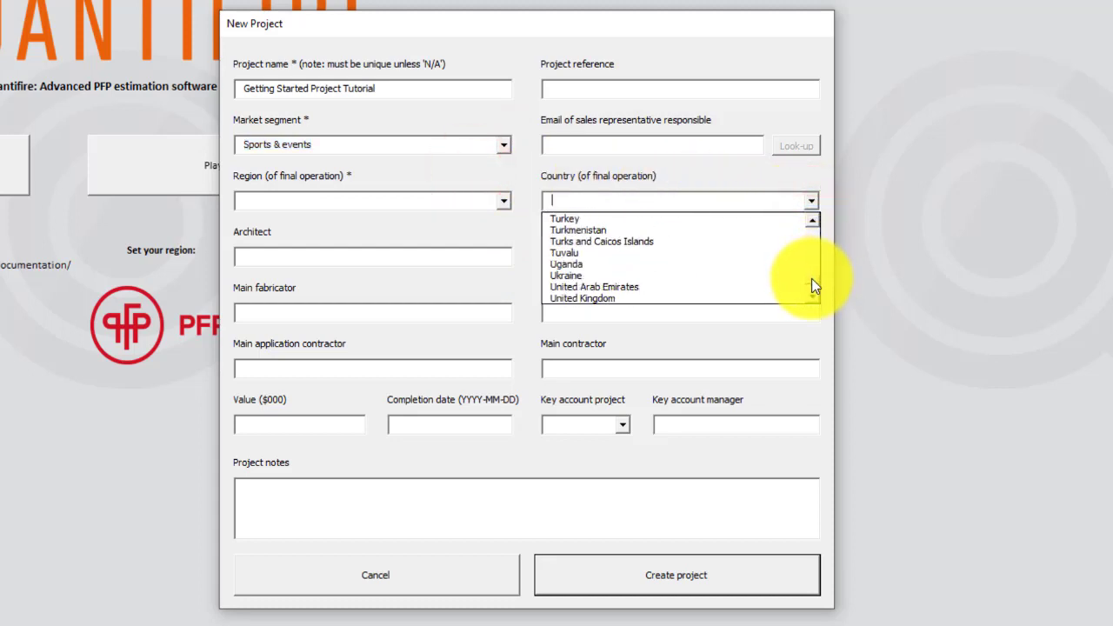
left_click(737, 298)
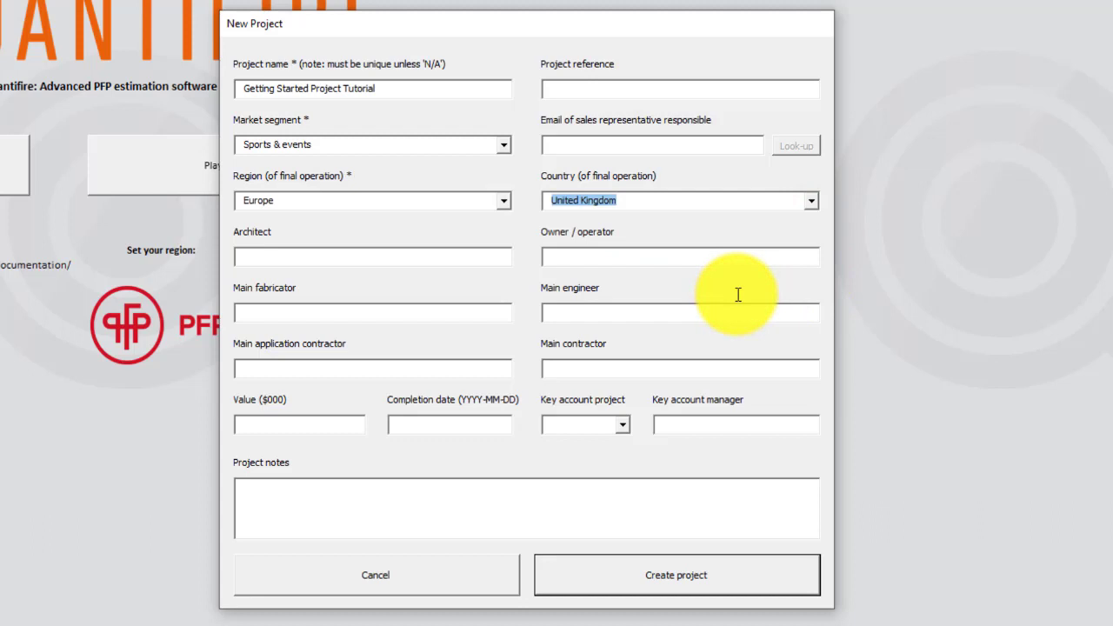
left_click(778, 579)
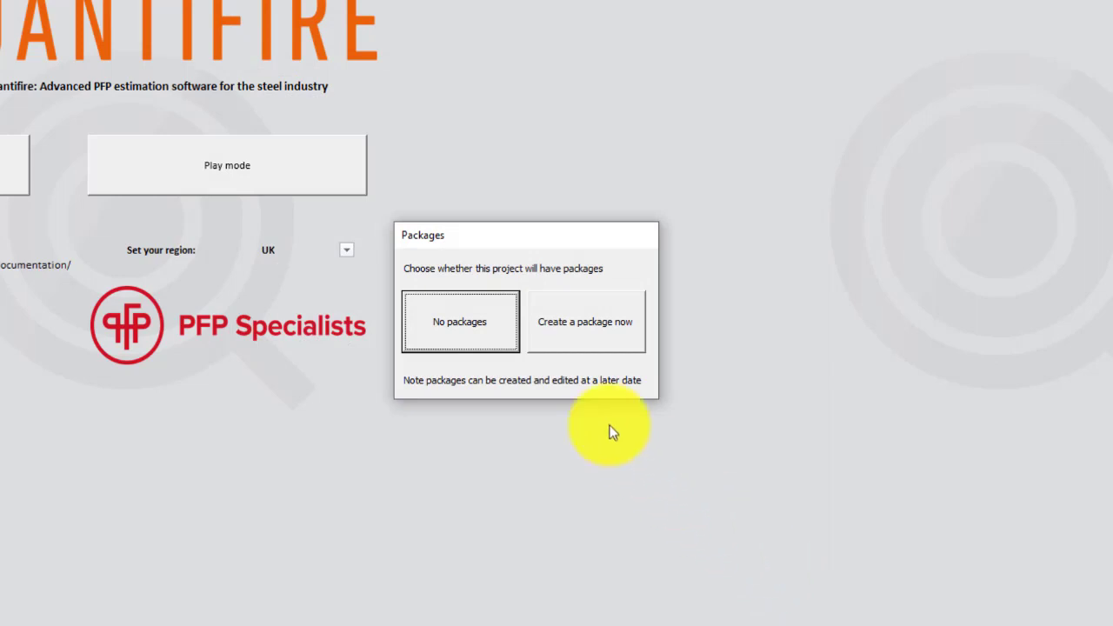
left_click(511, 339)
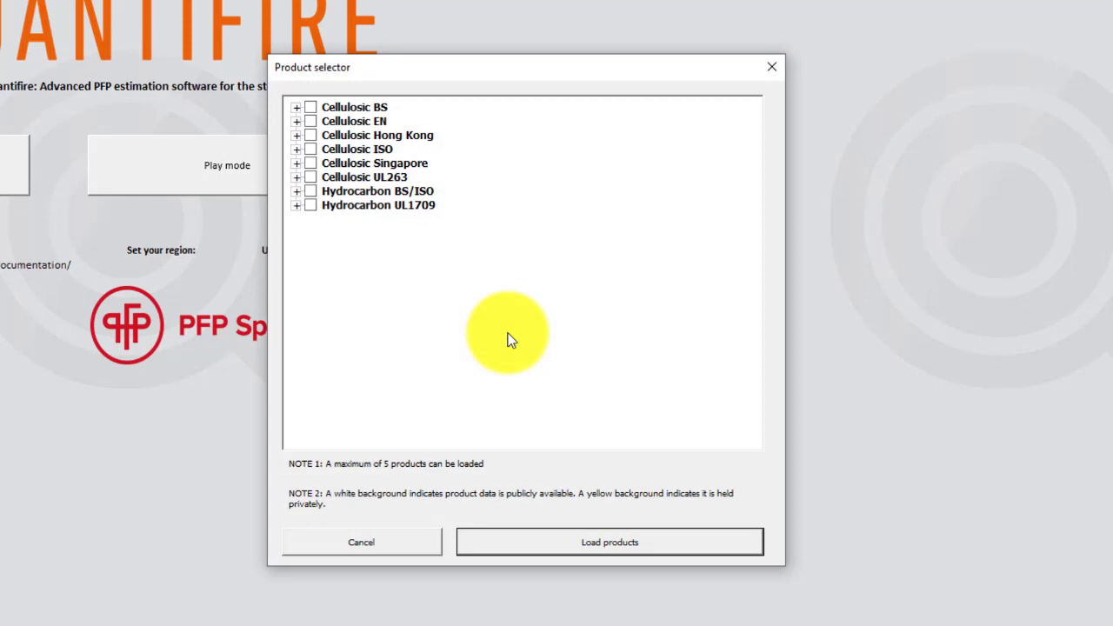
left_click(296, 200)
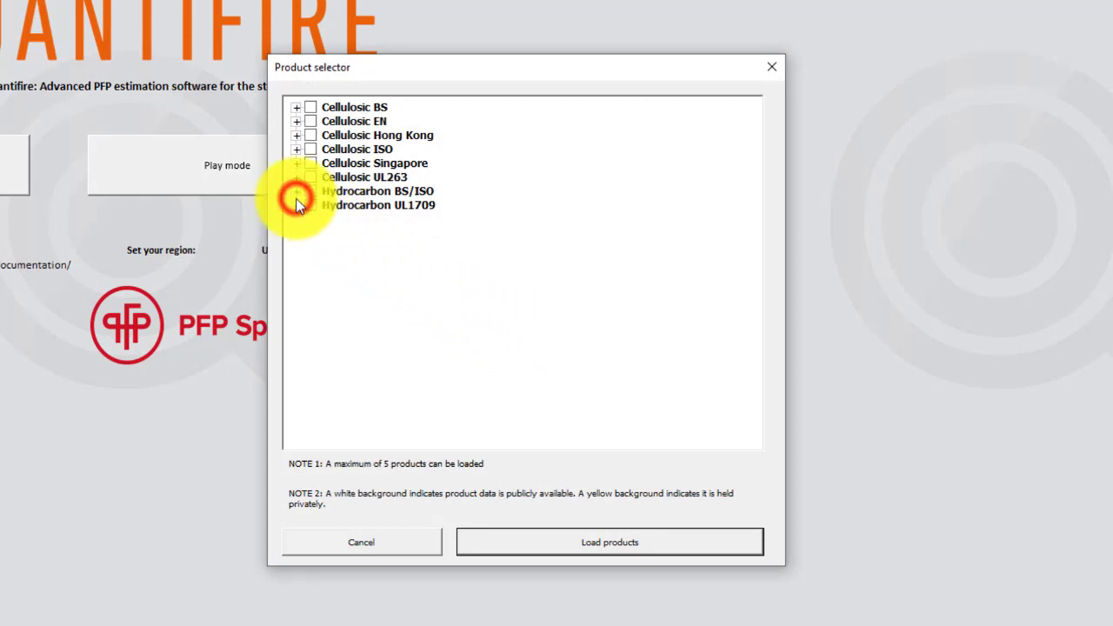
left_click(296, 203)
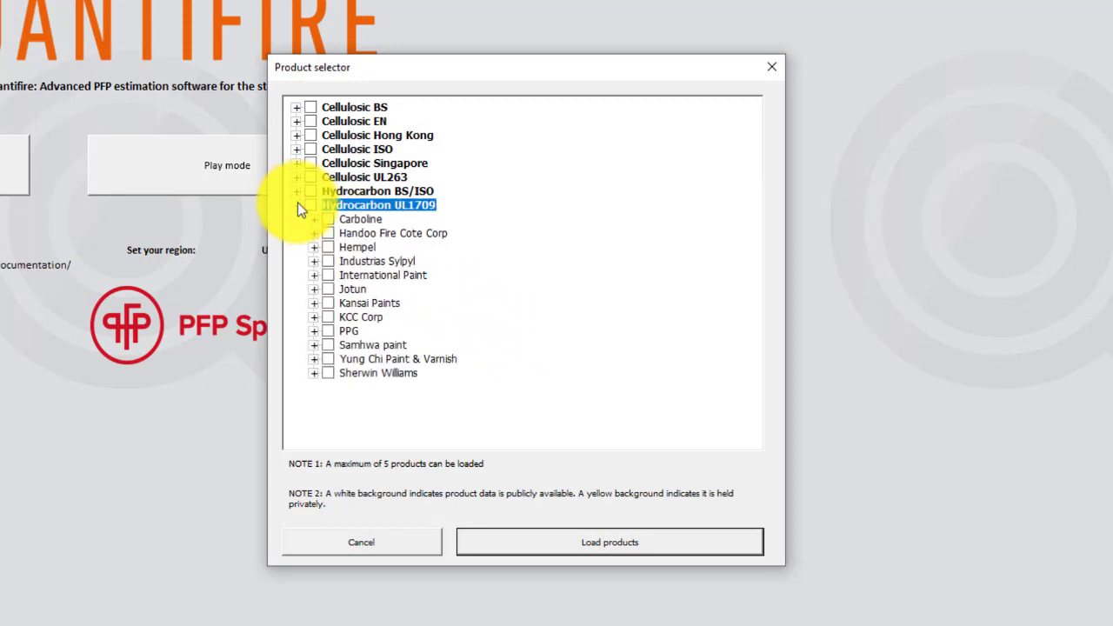
left_click(296, 205)
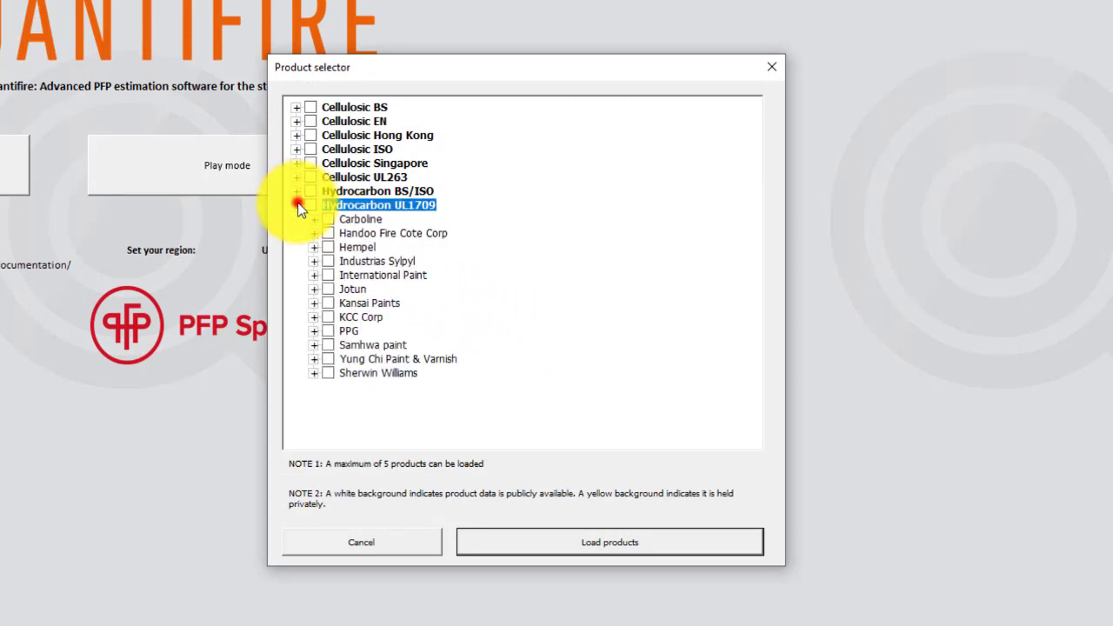
Load the PFPS product DummycharCB (CF 1234) from the Cellulosic BS group, looking through the Hempel and Jotun products on the way
left_click(297, 108)
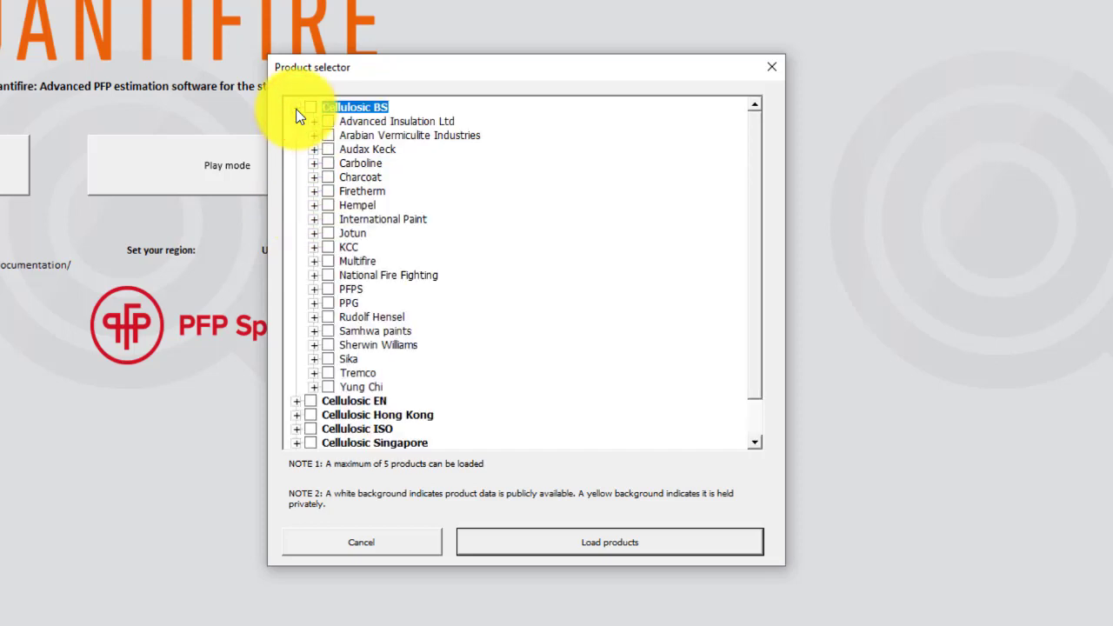
left_click(314, 205)
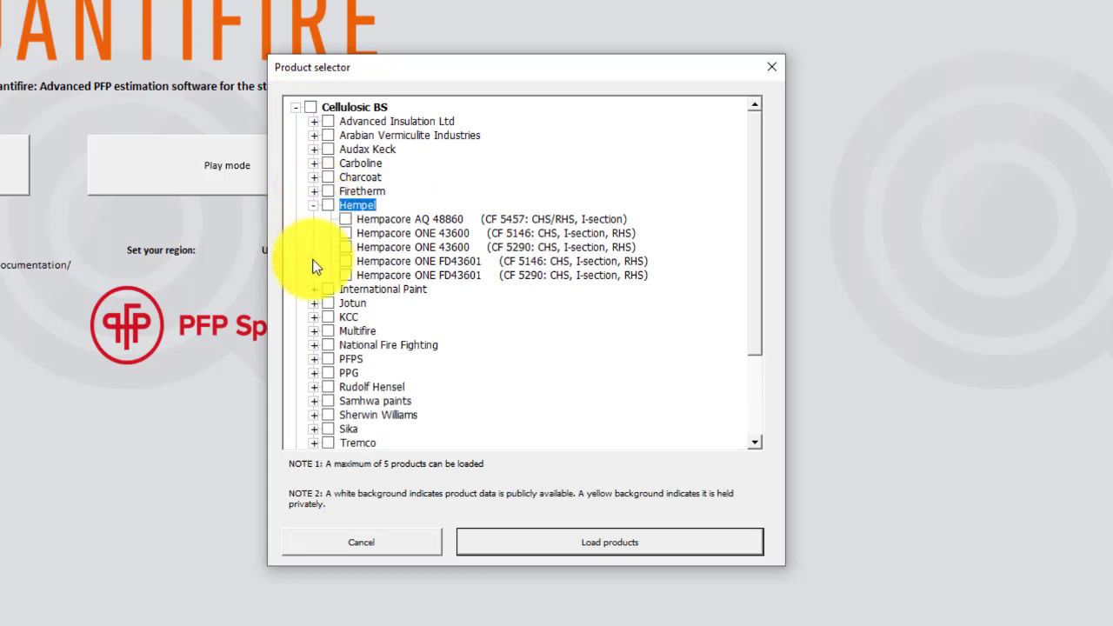
left_click(314, 302)
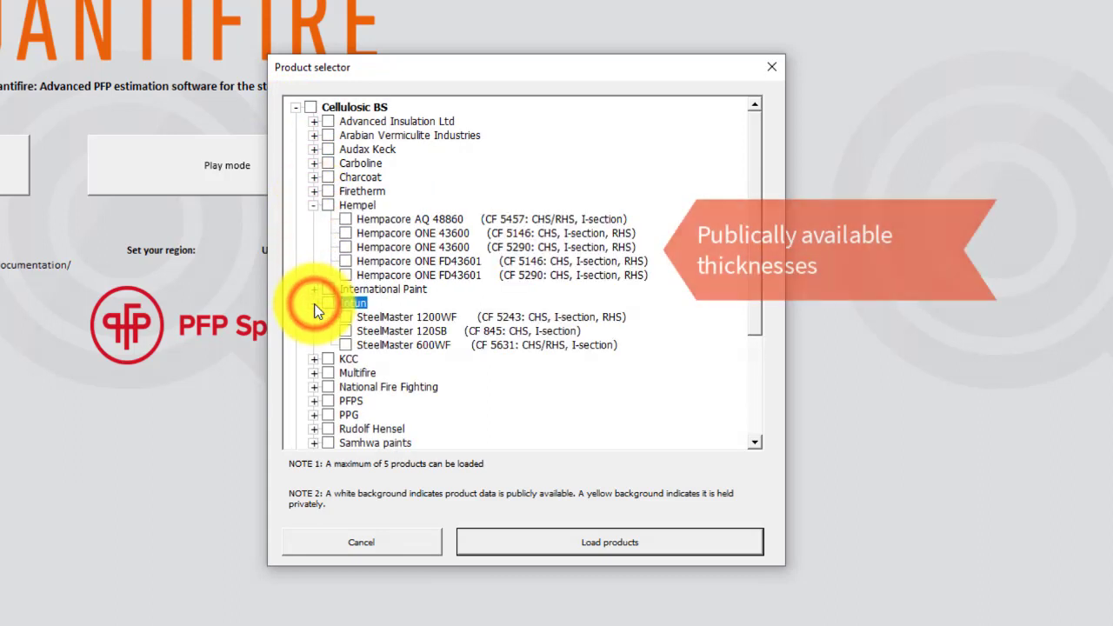
left_click(314, 401)
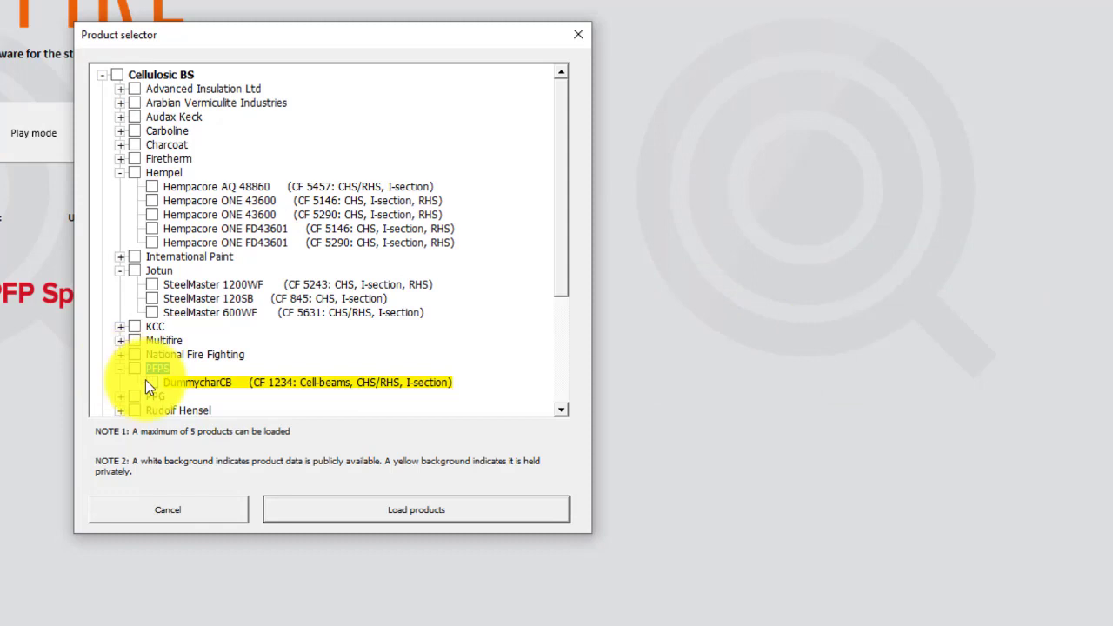
left_click(151, 383)
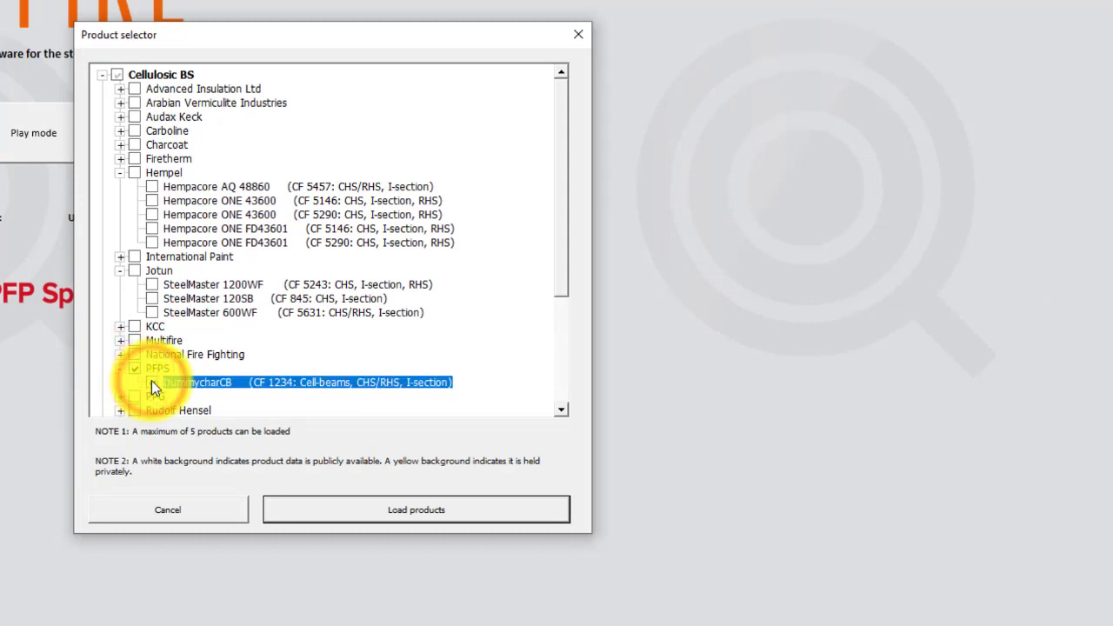
left_click(496, 517)
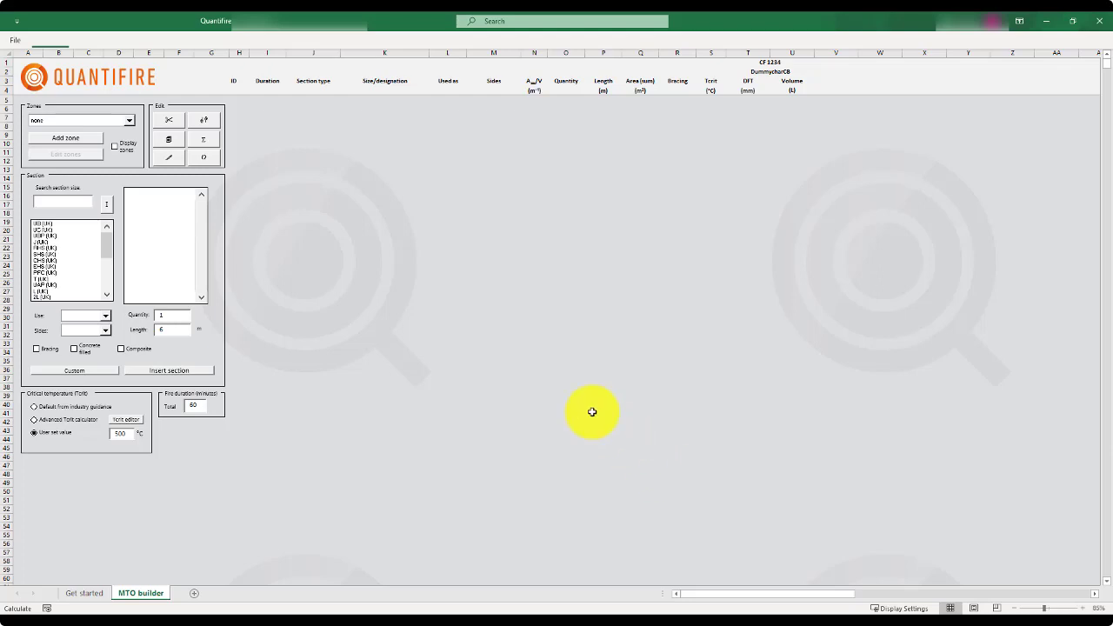
Review the system costs and application settings for DummycharCB from the main menu, and accept them to return to the MTO builder
left_click(149, 75)
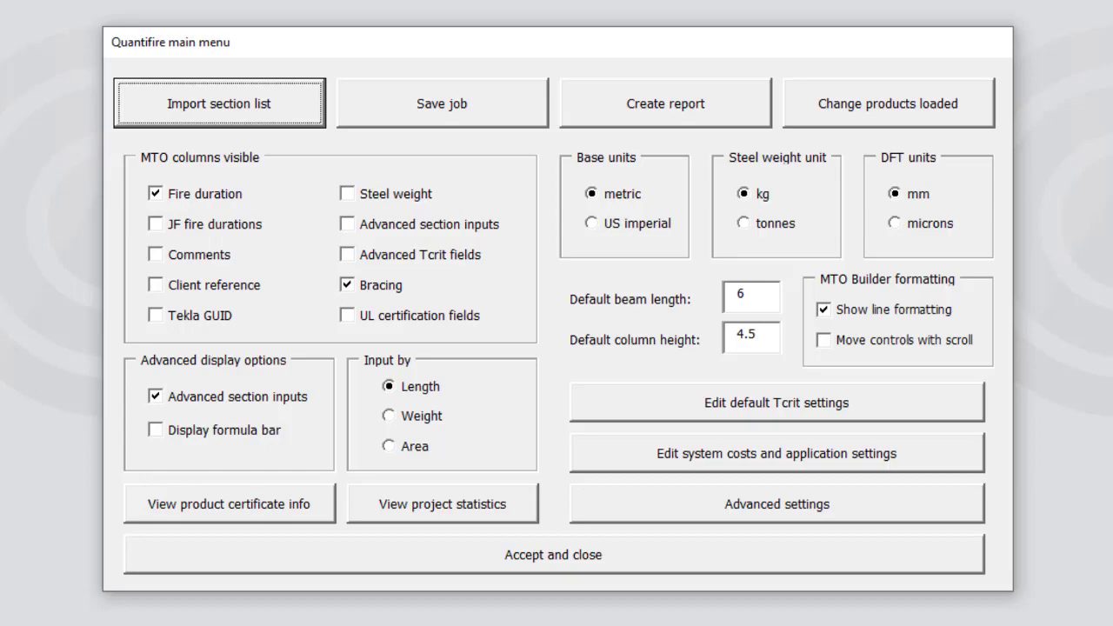
left_click(894, 450)
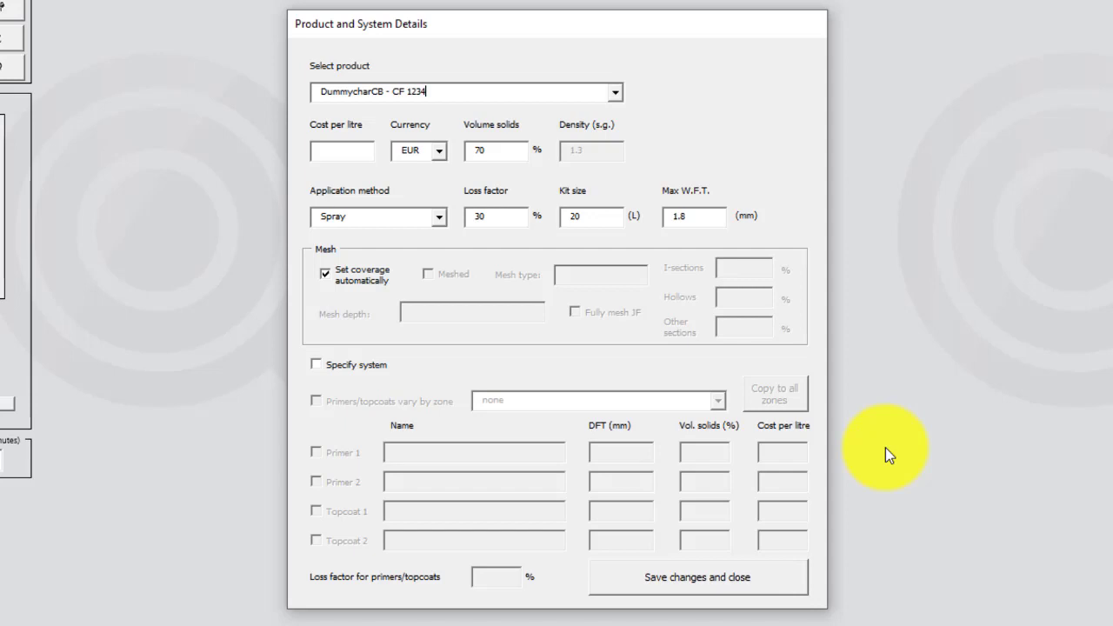
left_click(784, 574)
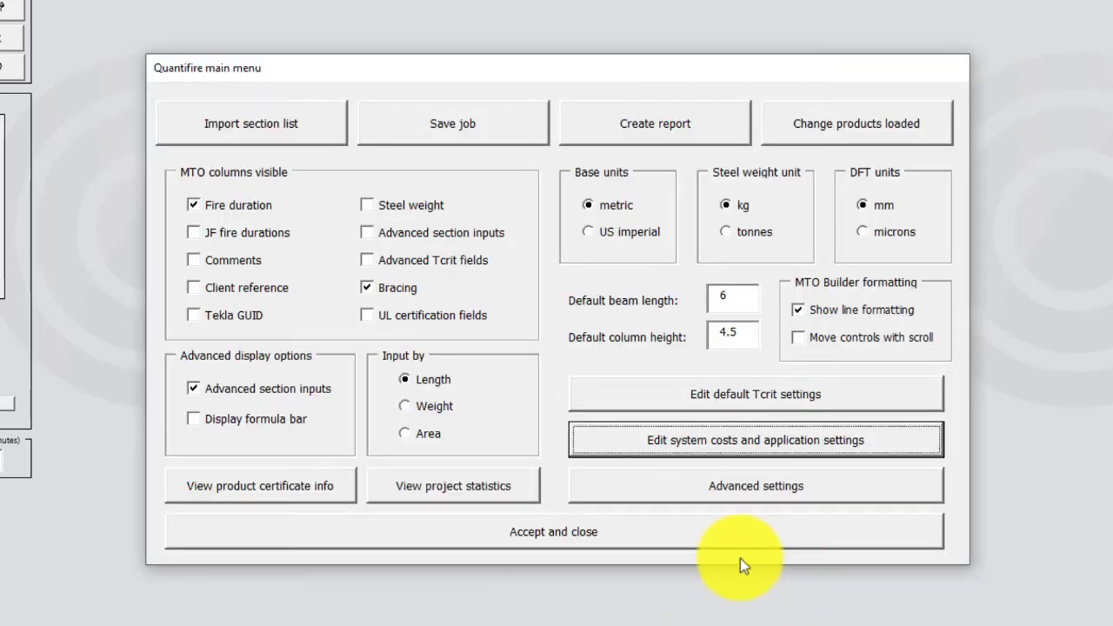
left_click(648, 531)
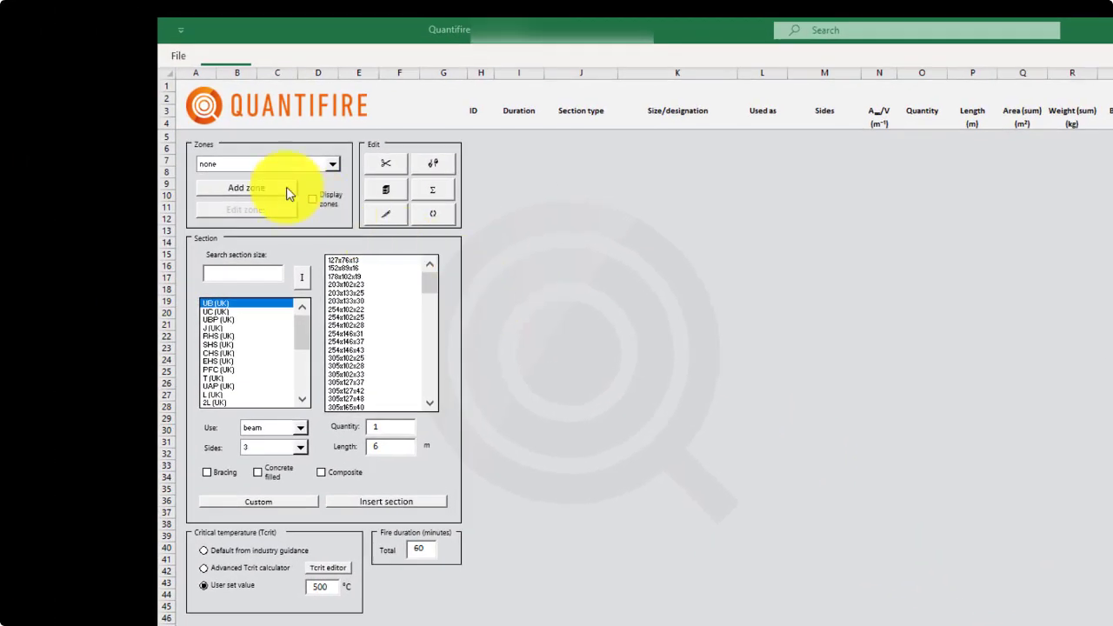
Add two zones named Beams and Columns, and choose the active zone for section entry
left_click(179, 141)
left_click(289, 195)
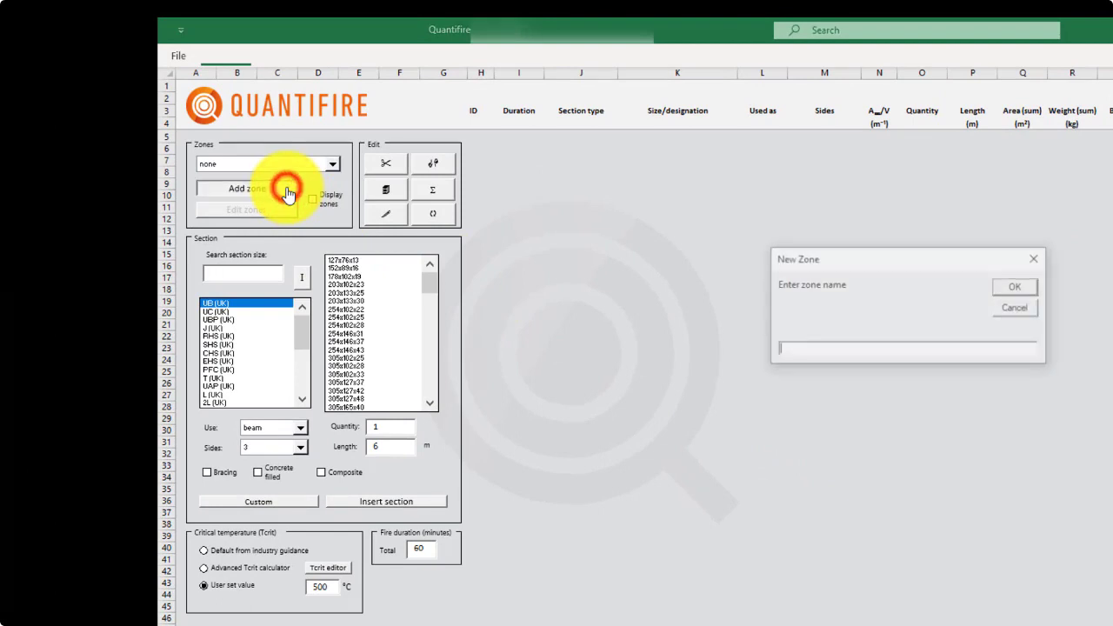
type("Beams")
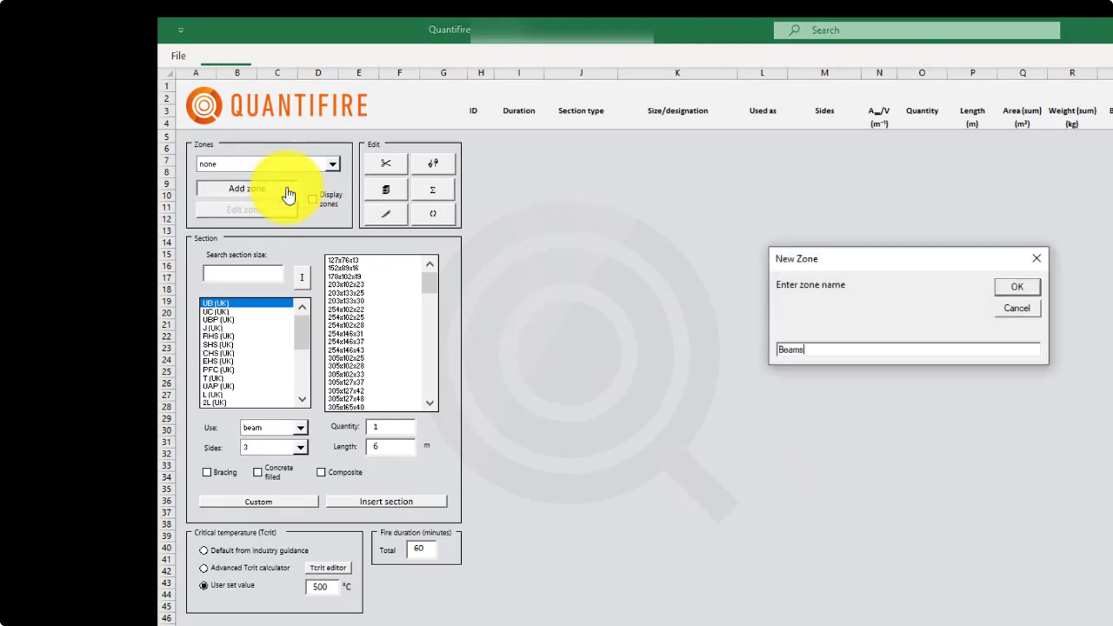
key("Return")
left_click(289, 195)
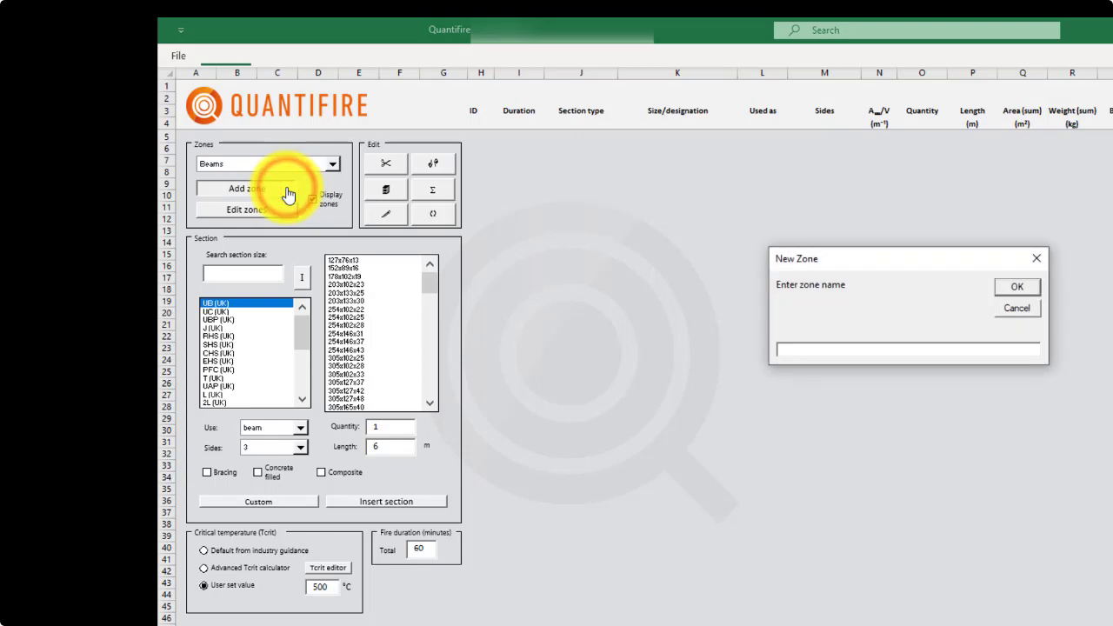
type("Columns")
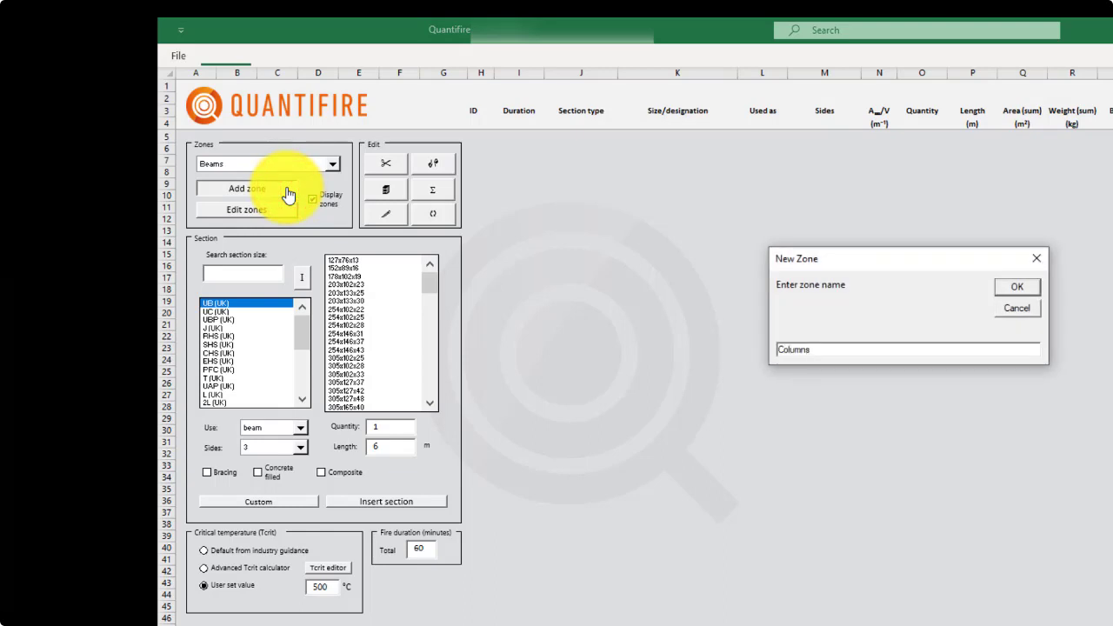
key("Return")
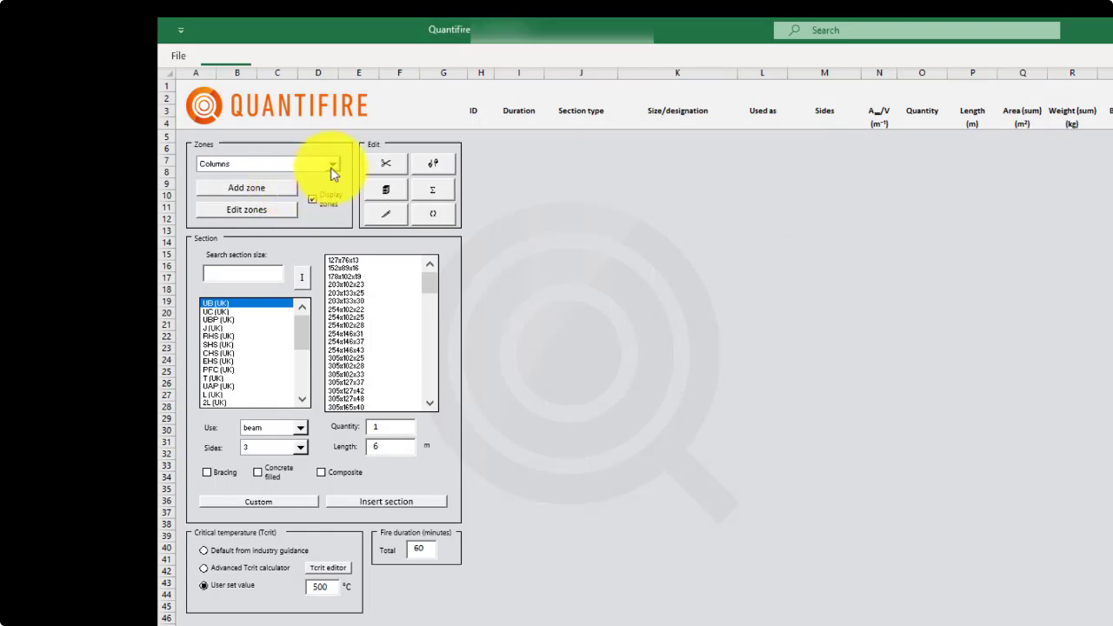
left_click(332, 164)
left_click(311, 185)
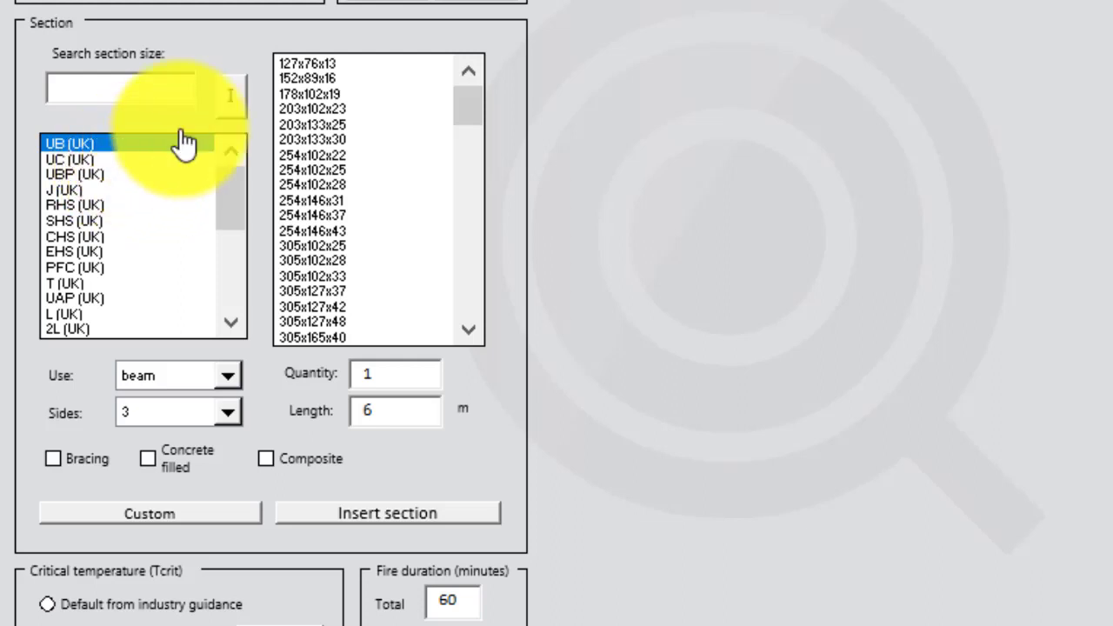
Review the UK, Europe and North America (Imperial) families in the structural section selector, and load the ticked sections
left_click(240, 100)
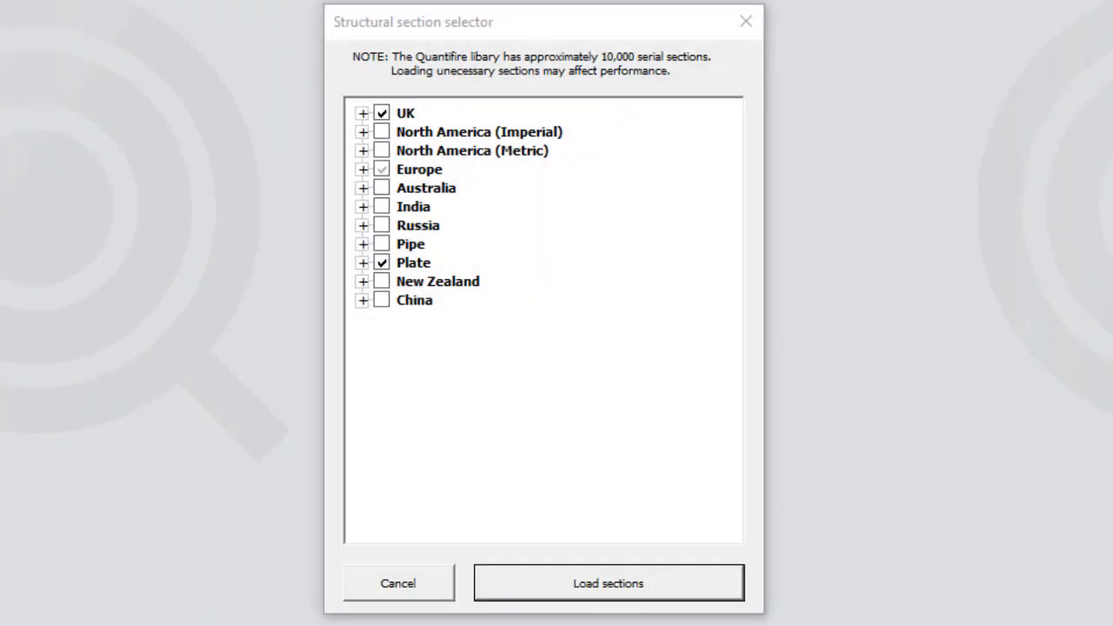
left_click(362, 113)
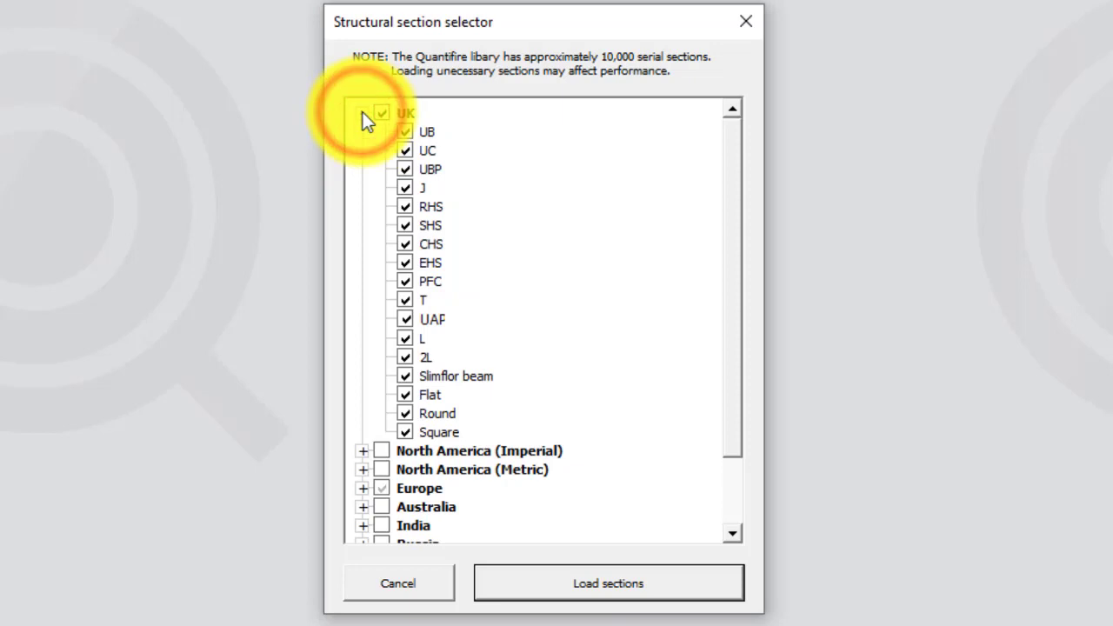
left_click(363, 114)
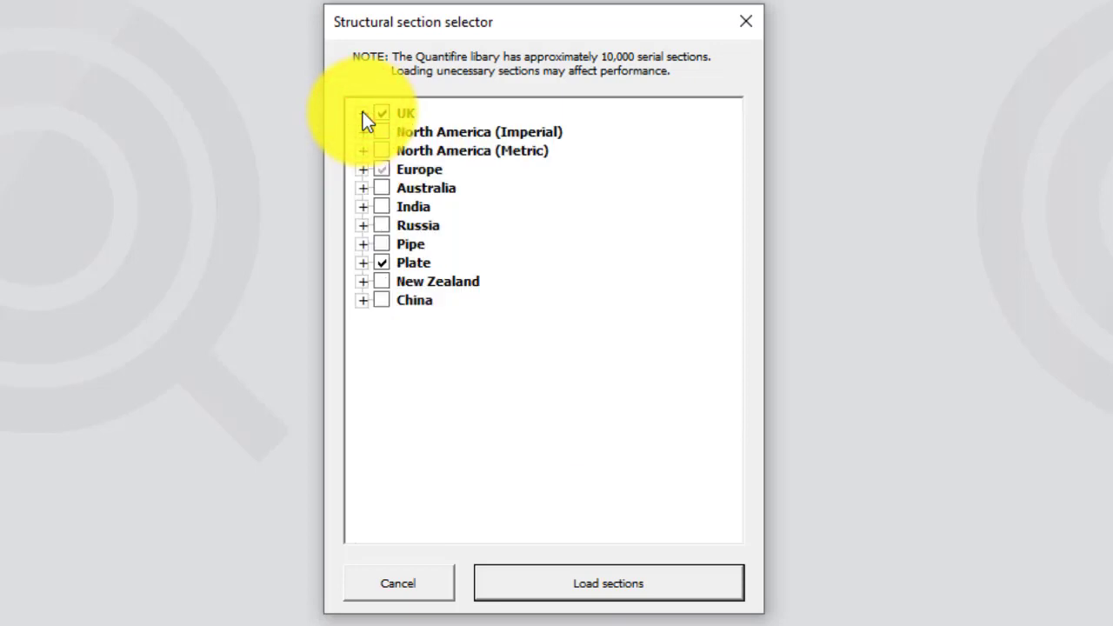
left_click(362, 167)
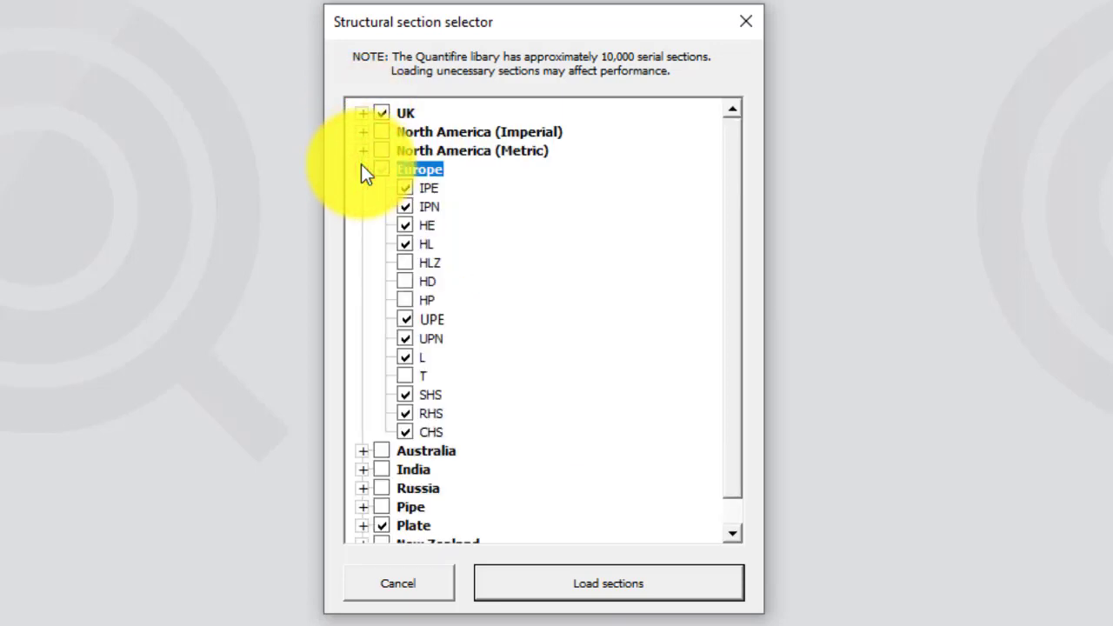
left_click(362, 168)
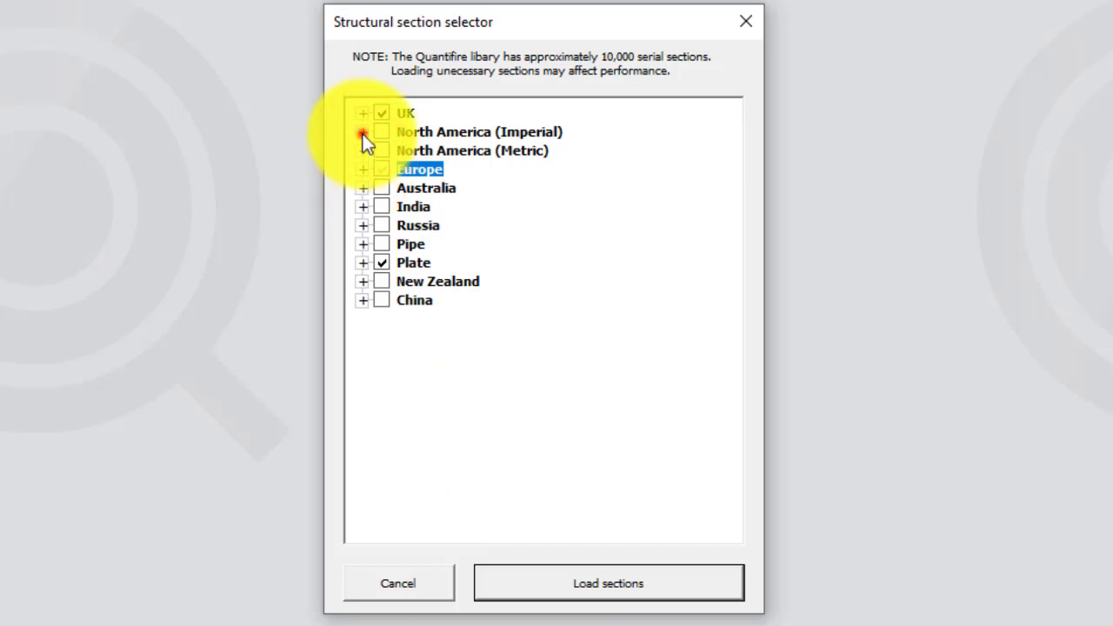
left_click(363, 132)
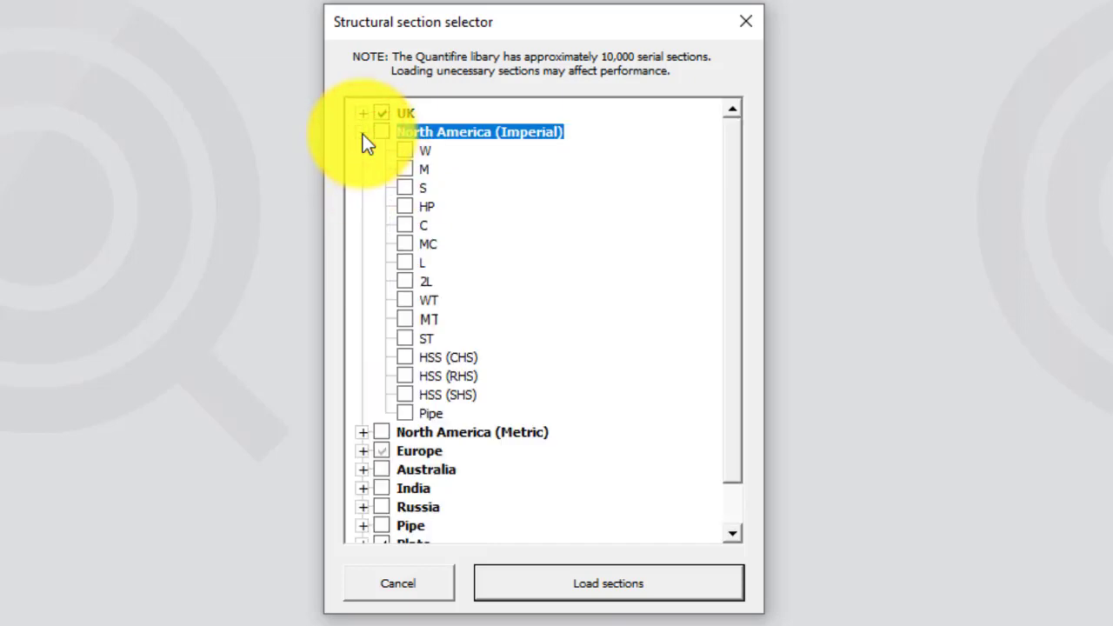
left_click(363, 133)
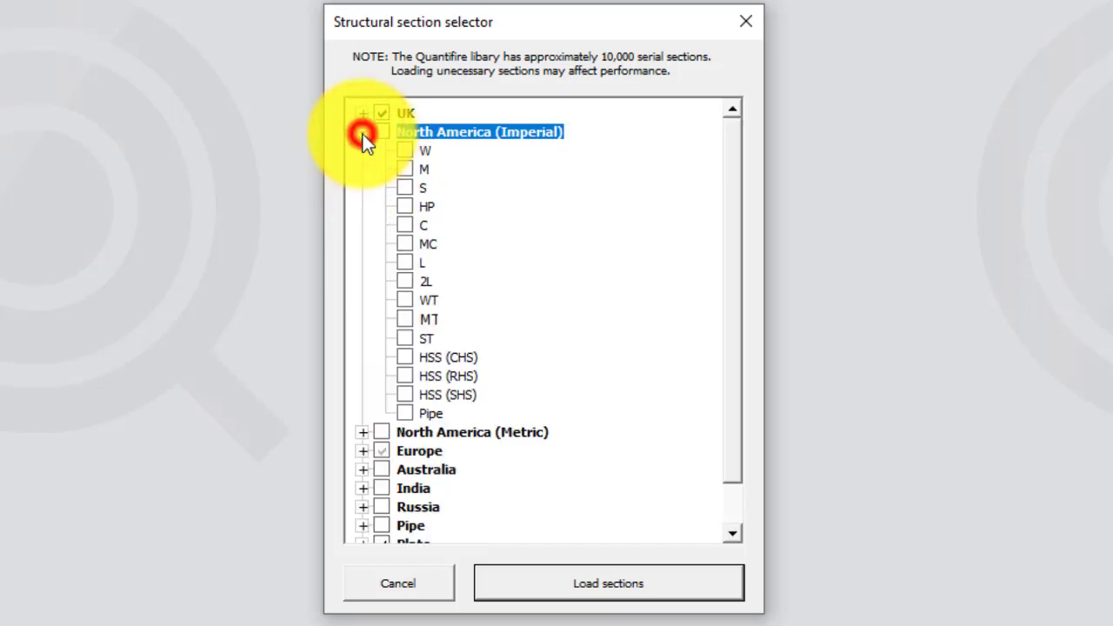
left_click(732, 574)
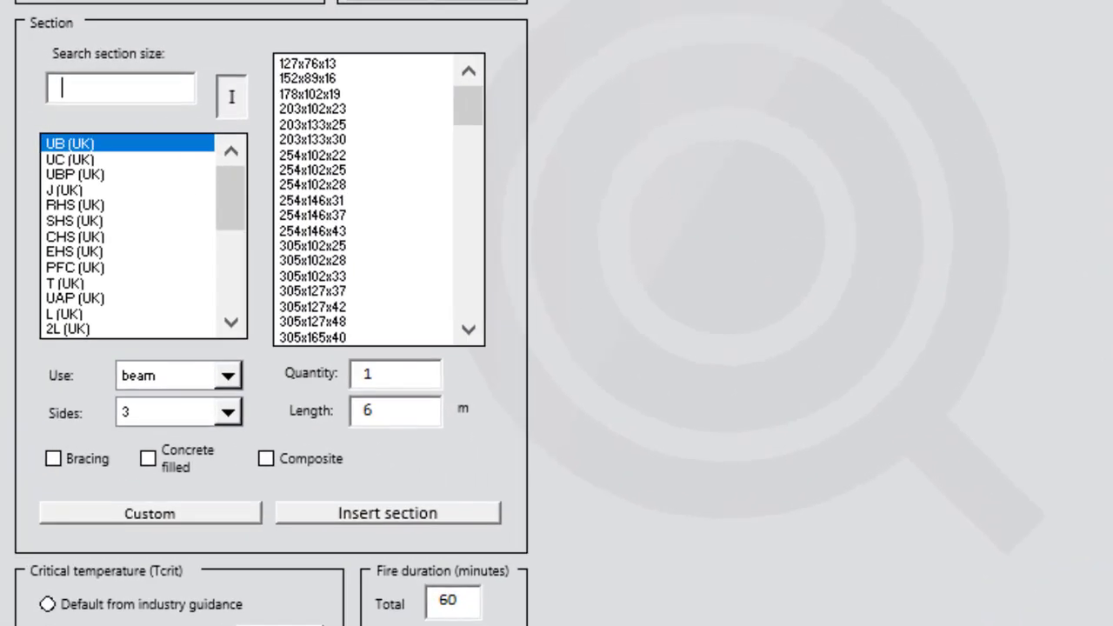
Search the section sizes for 406x178 and choose the UB (UK) section 406x178x60
left_click(74, 145)
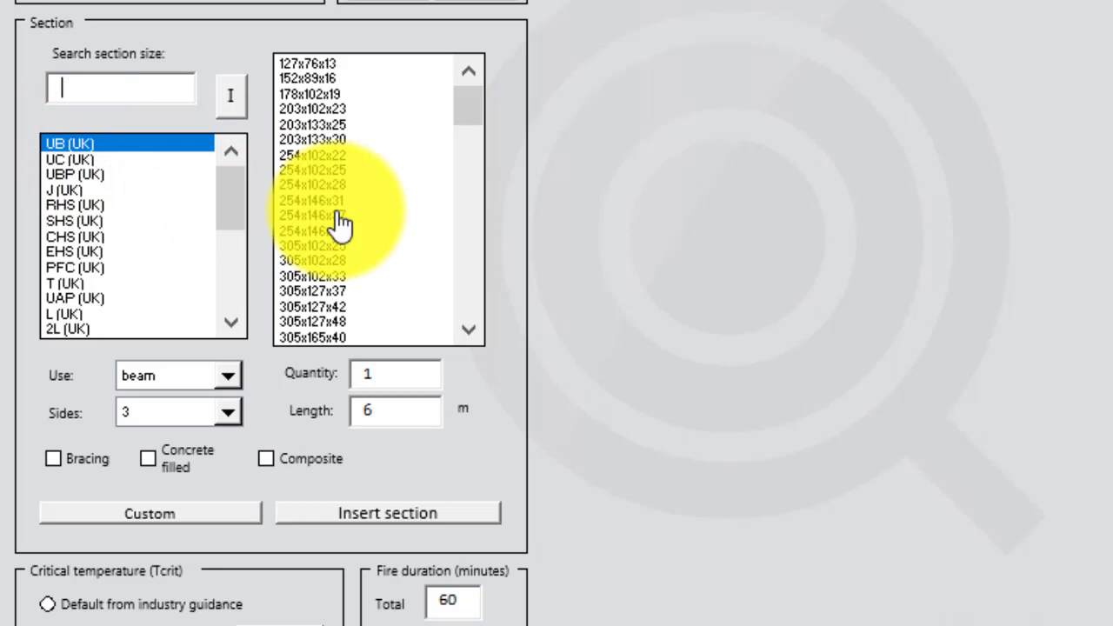
left_click(338, 215)
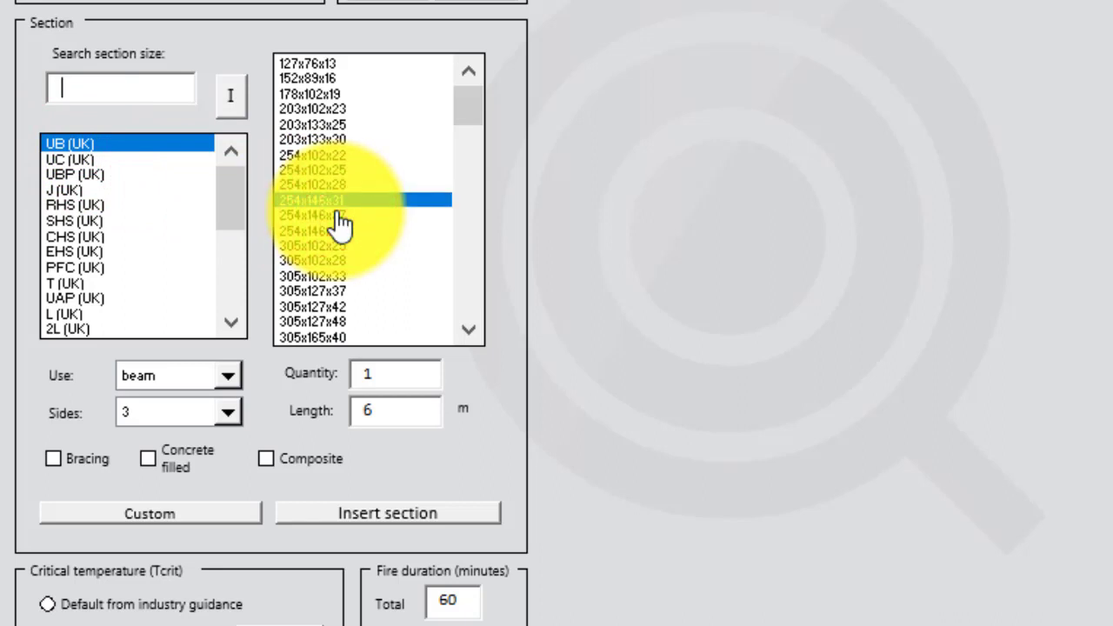
left_click(122, 90)
type("406")
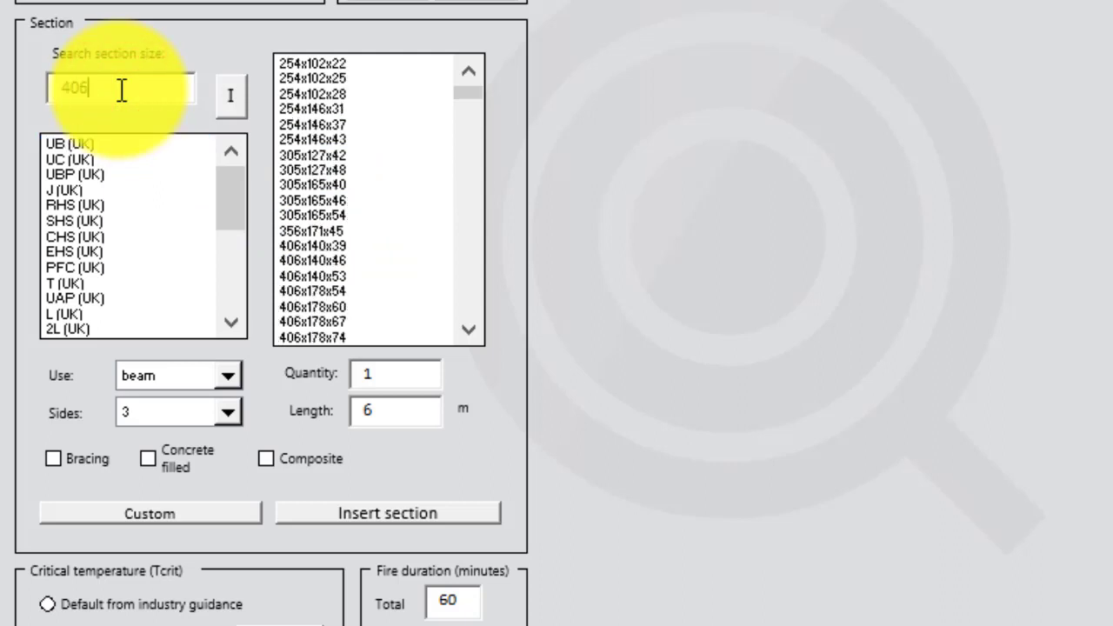
type("x178")
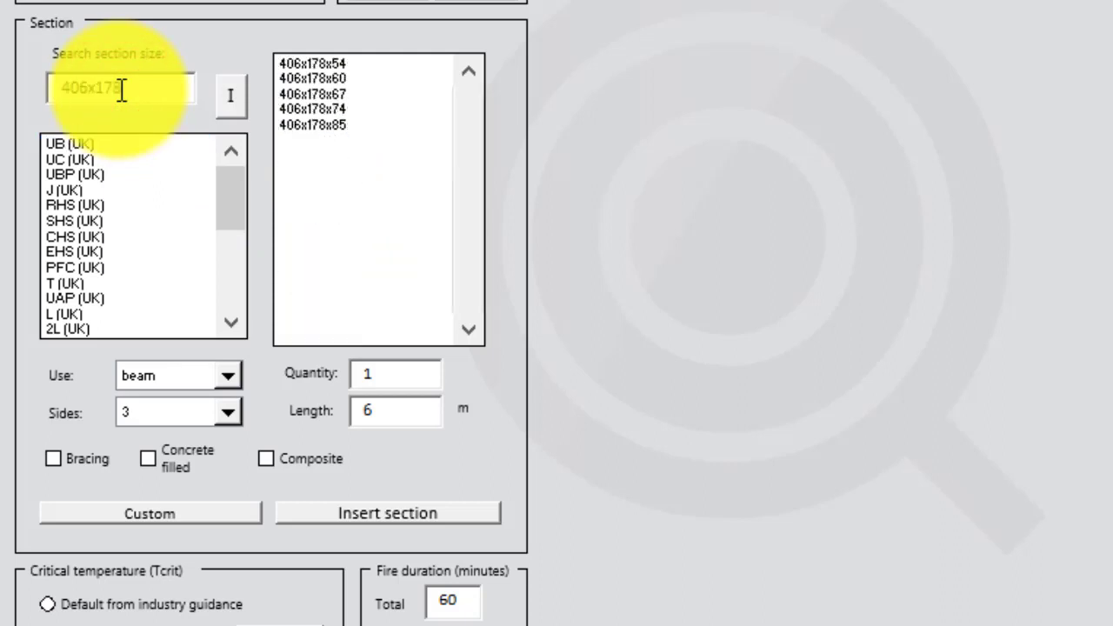
left_click(306, 79)
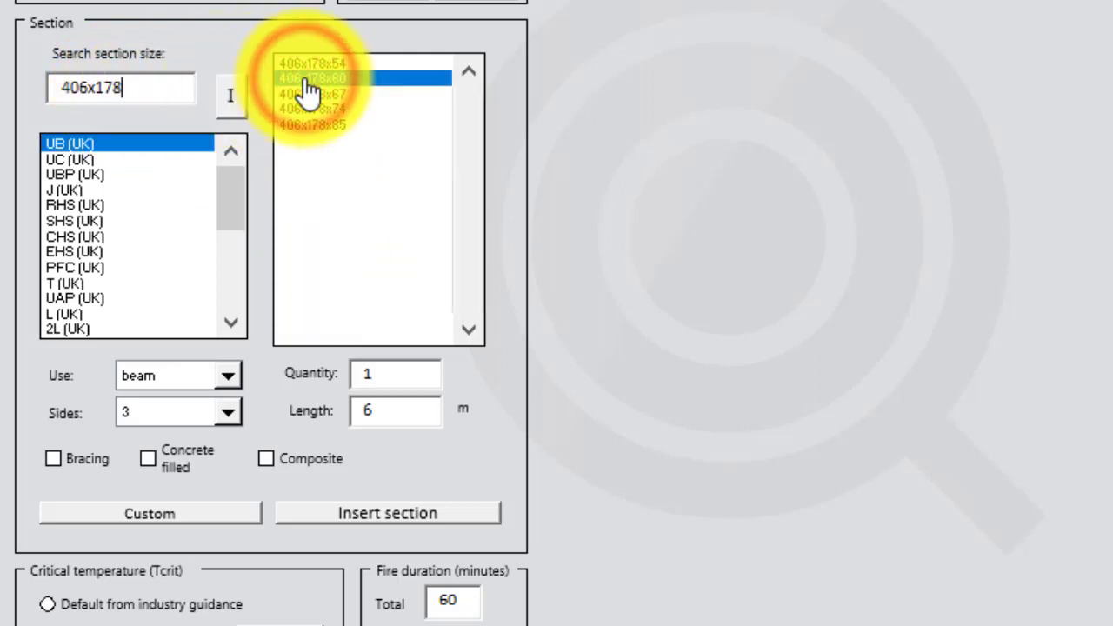
Look through the use and sides options, keeping a 3-sided beam with quantity 1 and length 6 m
left_click(231, 374)
left_click(230, 375)
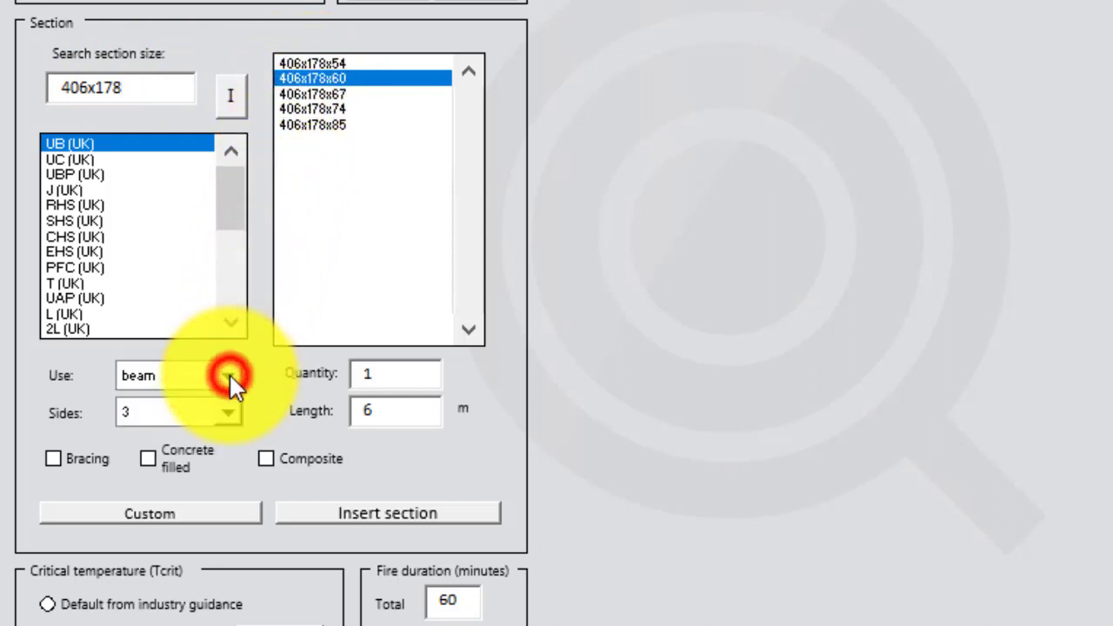
left_click(229, 407)
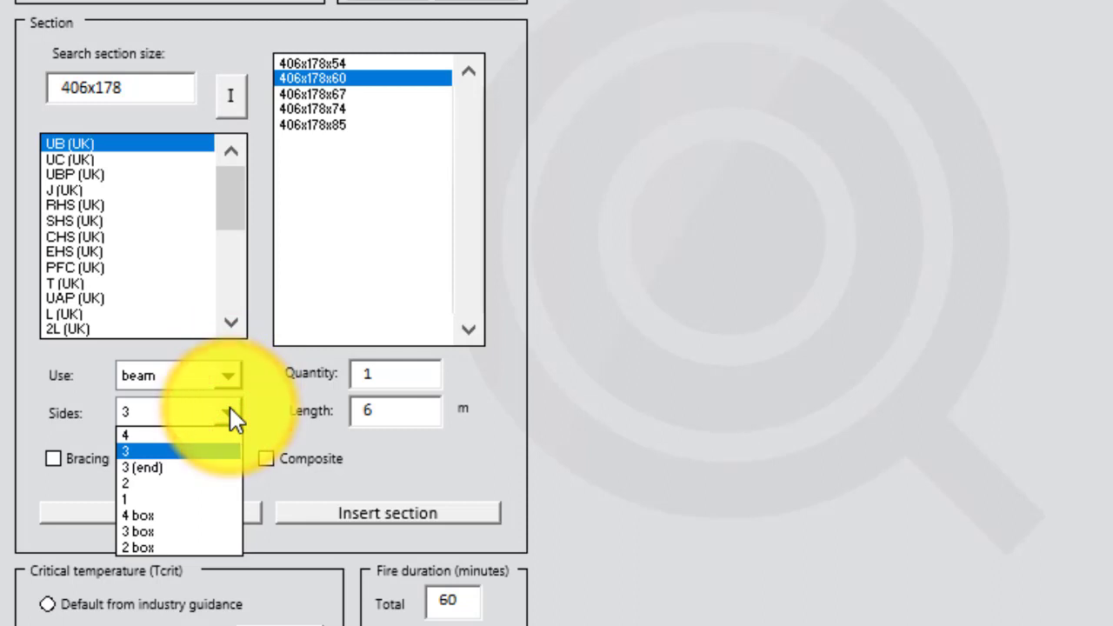
left_click(230, 407)
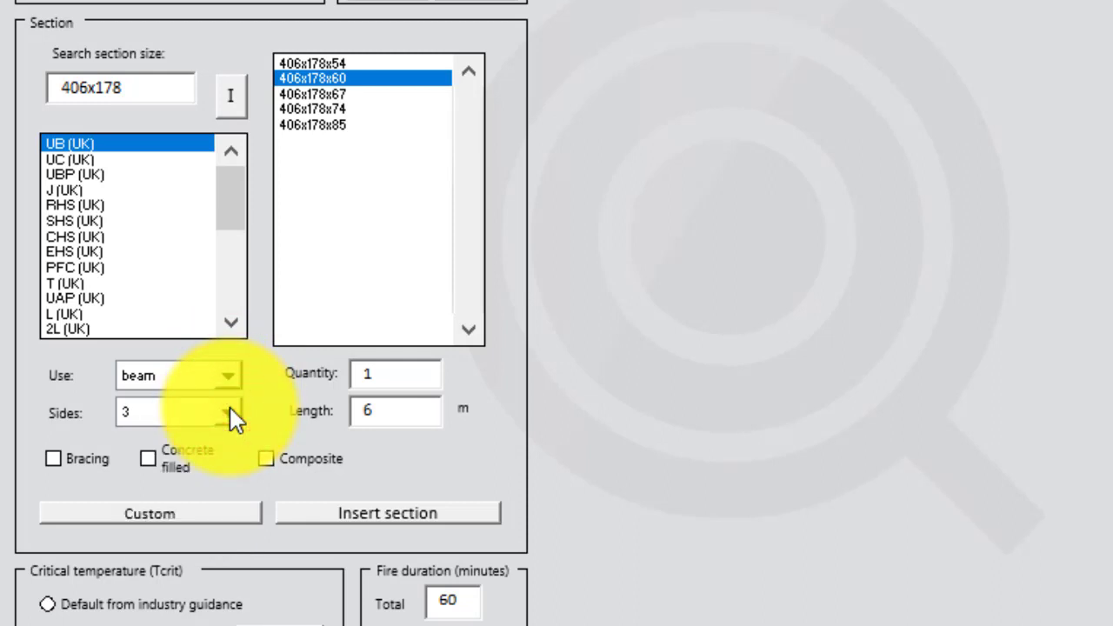
left_click(387, 372)
left_click(395, 414)
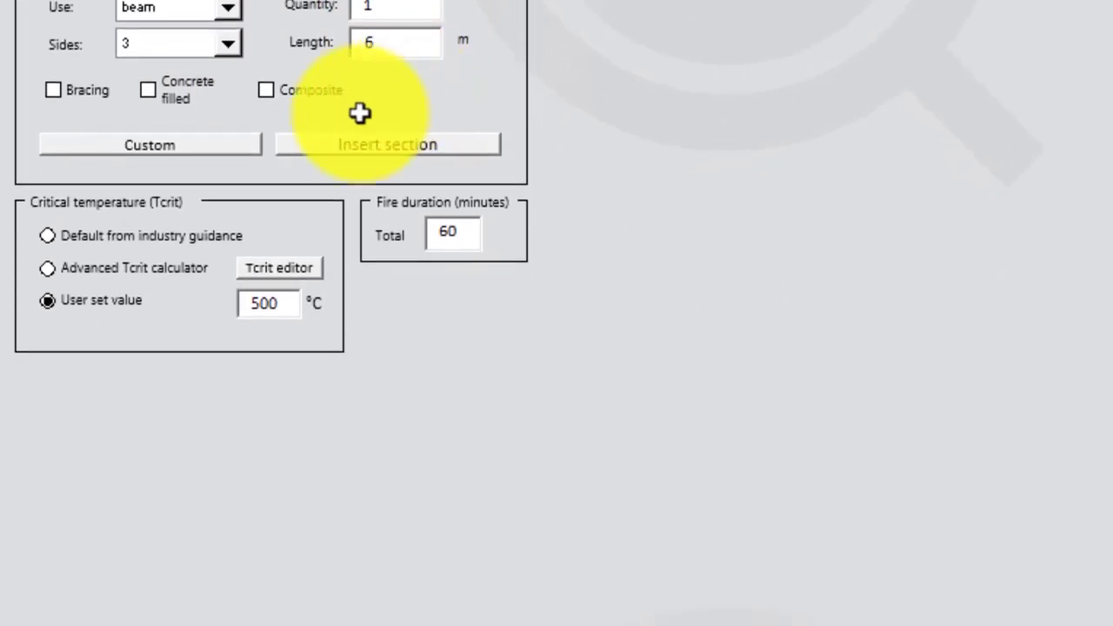
Use a user set critical temperature of 500 °C and insert the 406x178x60 beam into the Beams zone
left_click(96, 244)
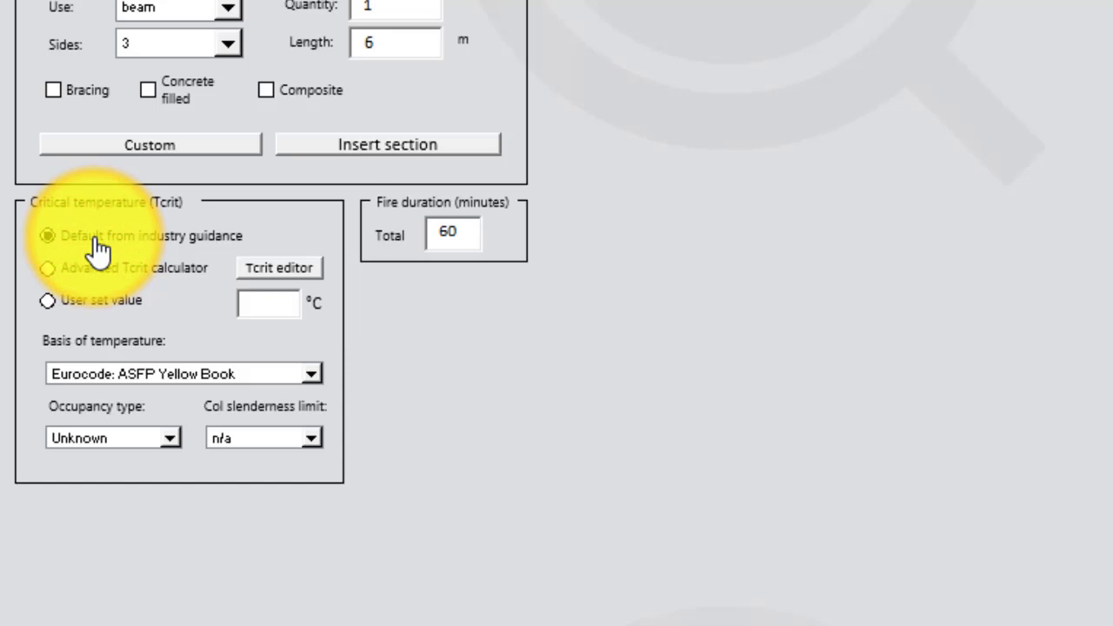
left_click(92, 303)
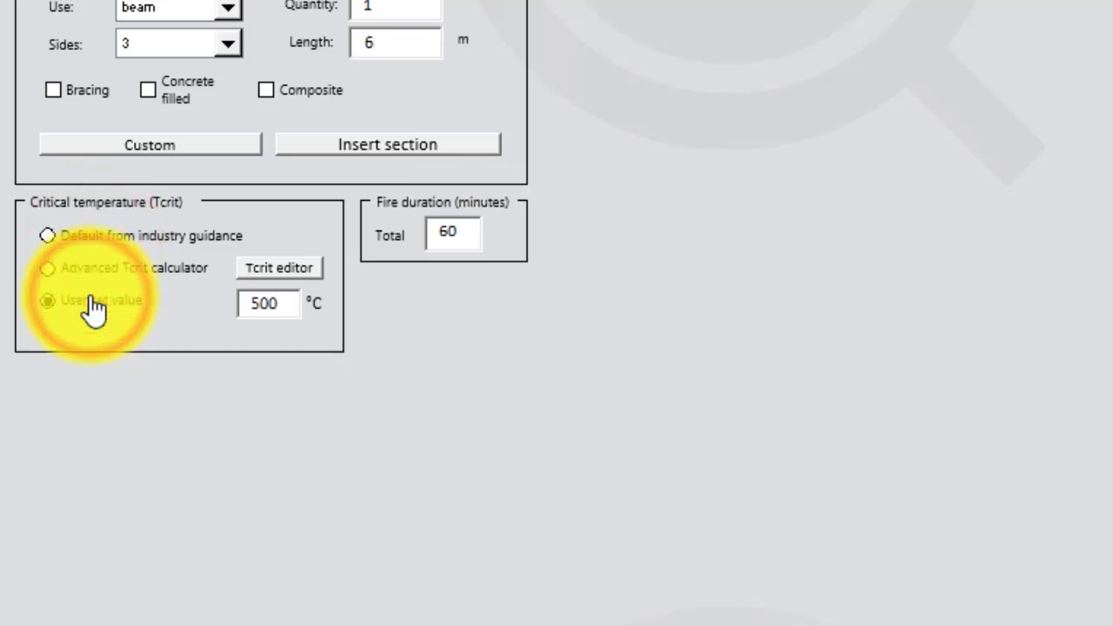
left_click(277, 303)
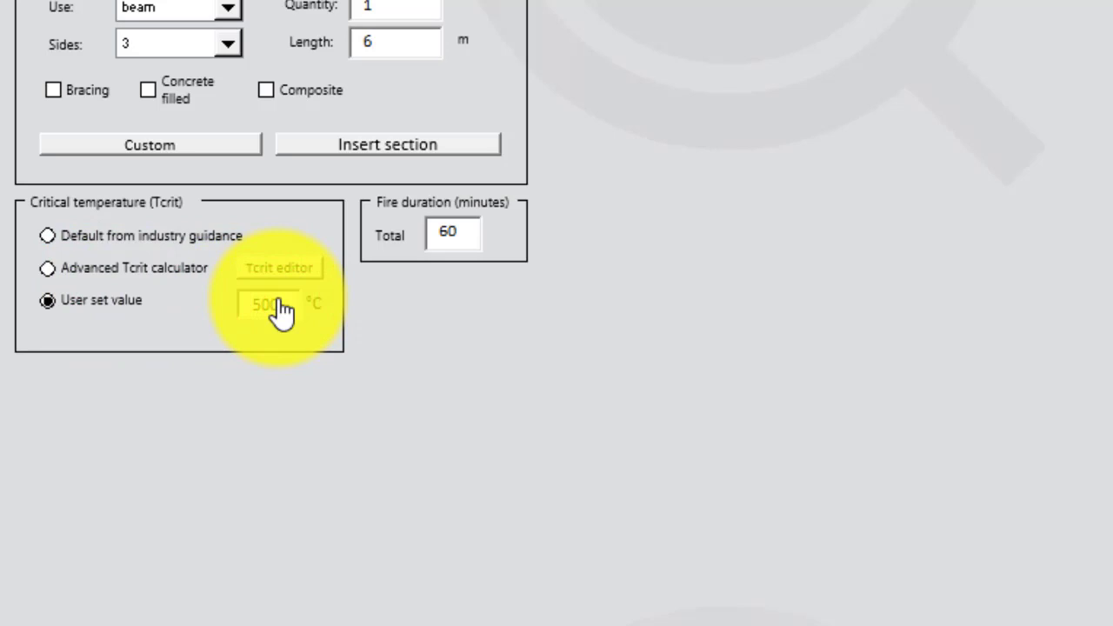
left_click(458, 160)
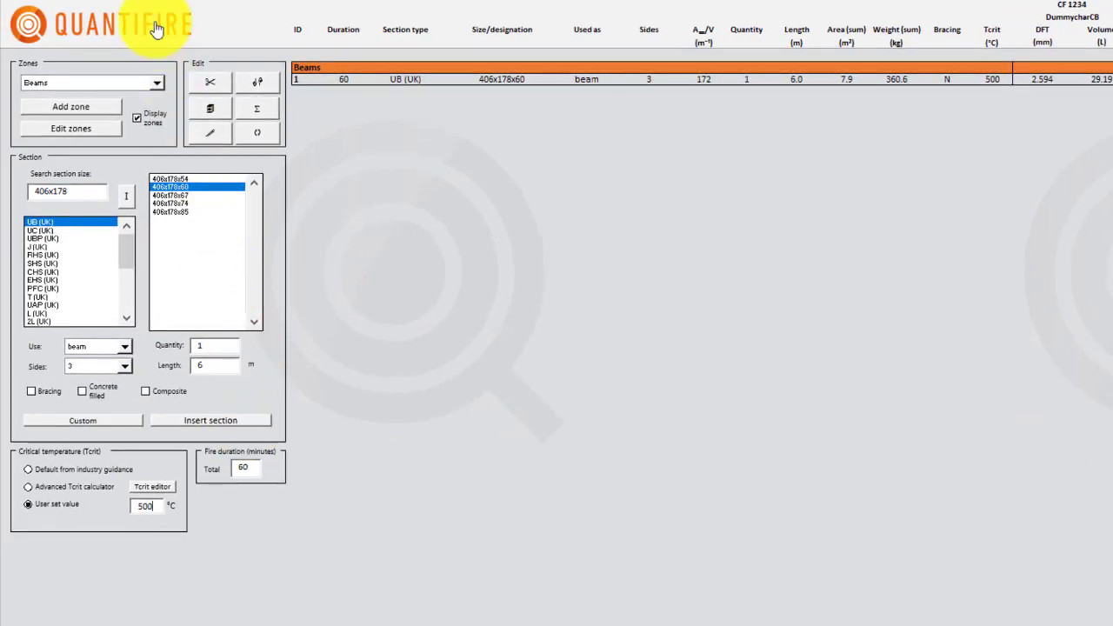
Switch section input to area and insert another 406x178x60 beam with an area of 20 m²
left_click(157, 29)
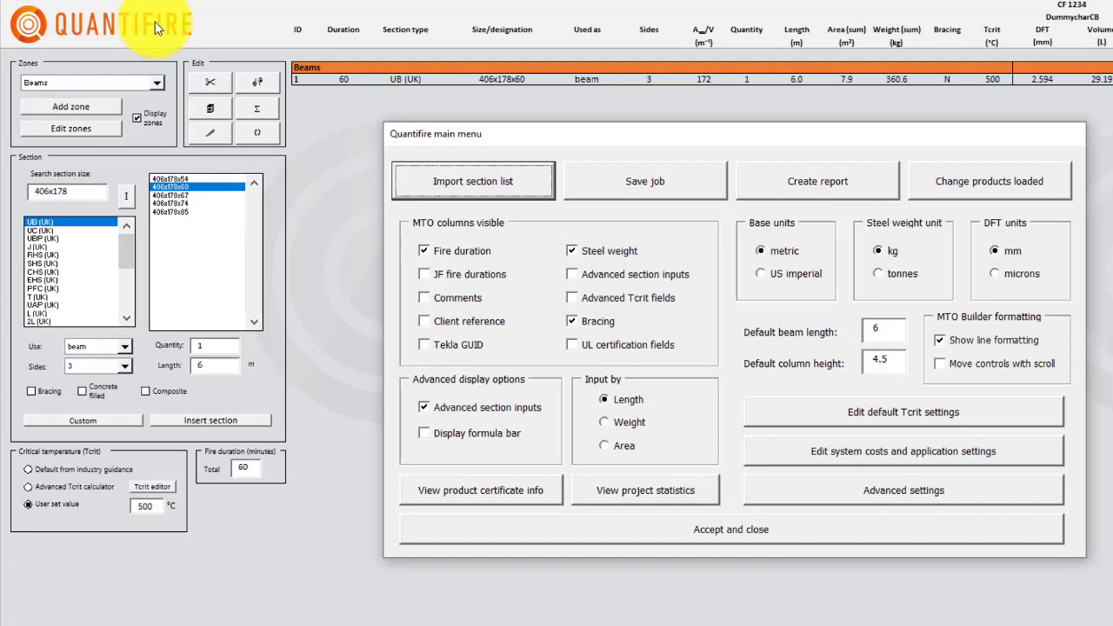
left_click(603, 445)
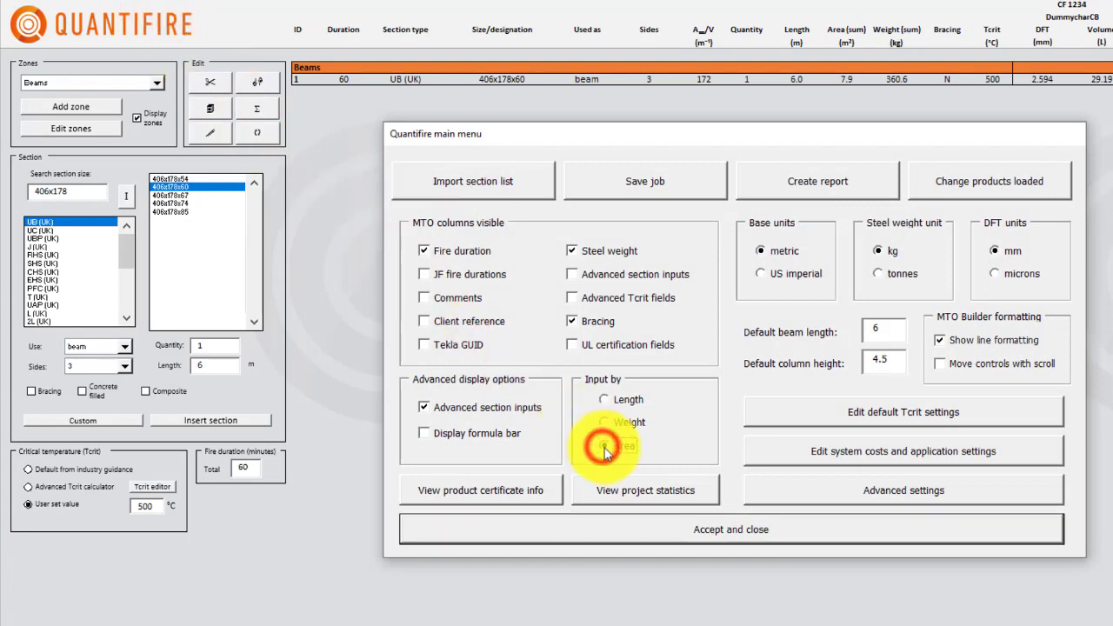
left_click(786, 538)
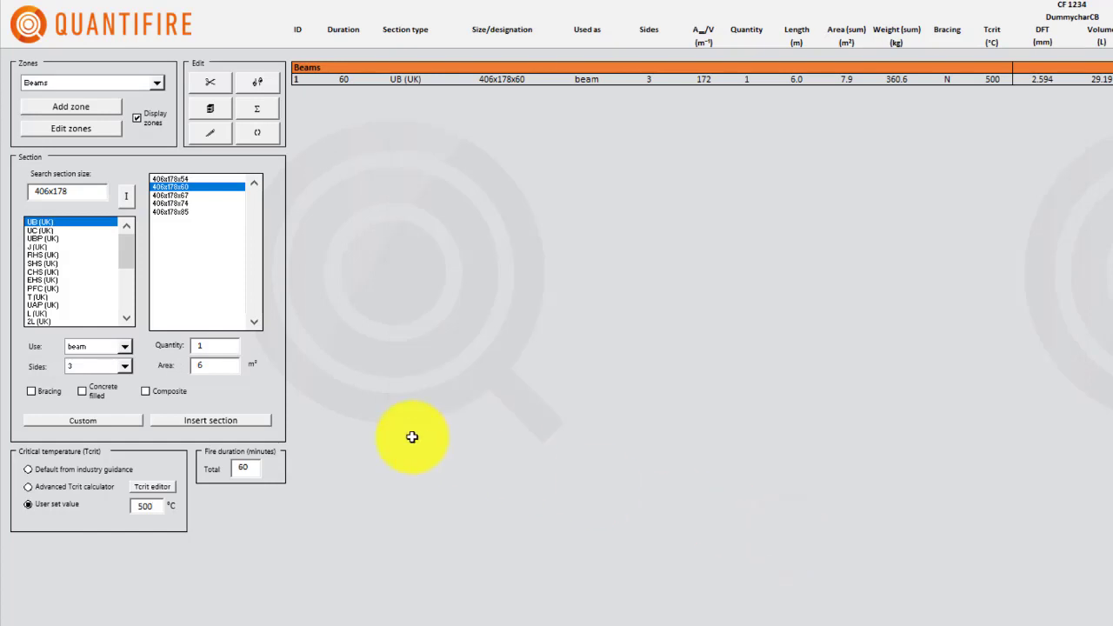
left_click(214, 363)
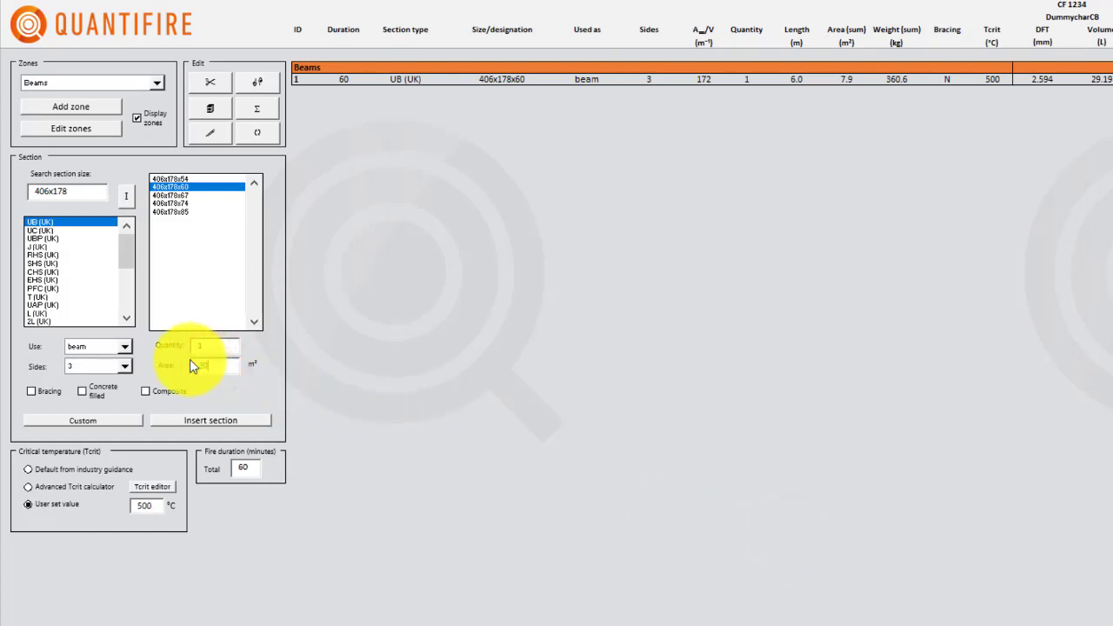
type("20")
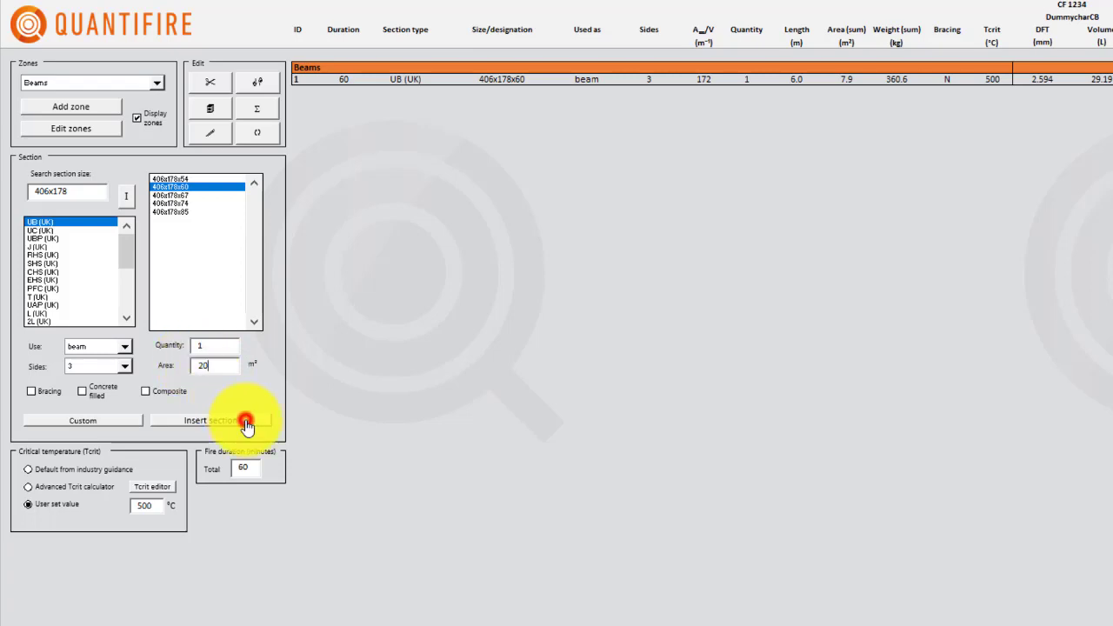
left_click(248, 426)
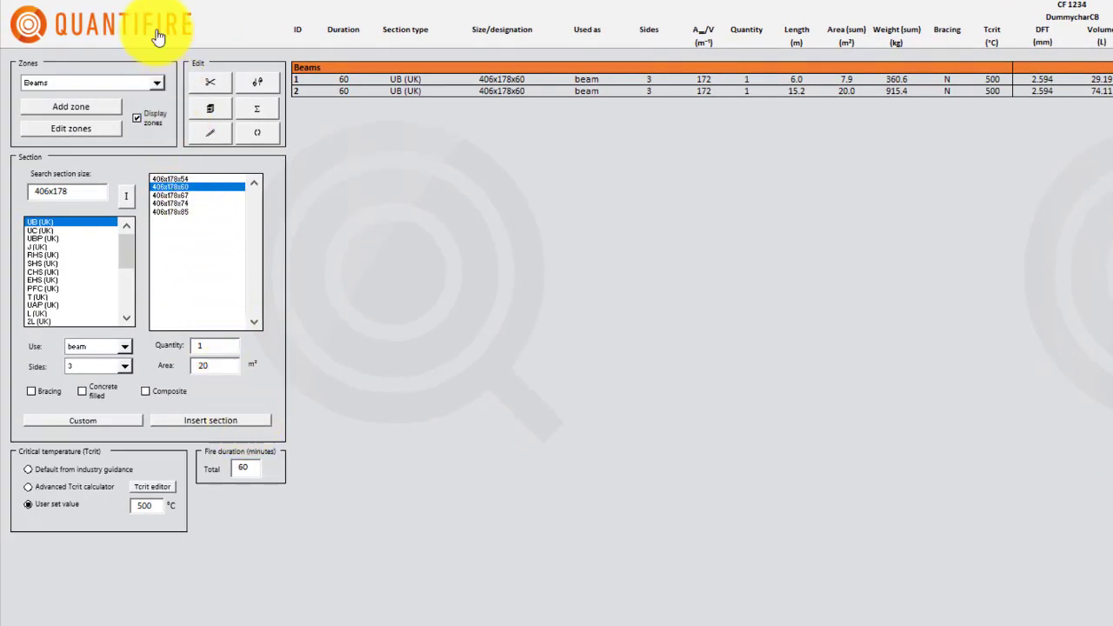
Switch section input to weight and insert another 406x178x60 beam weighing 360 kg
left_click(161, 30)
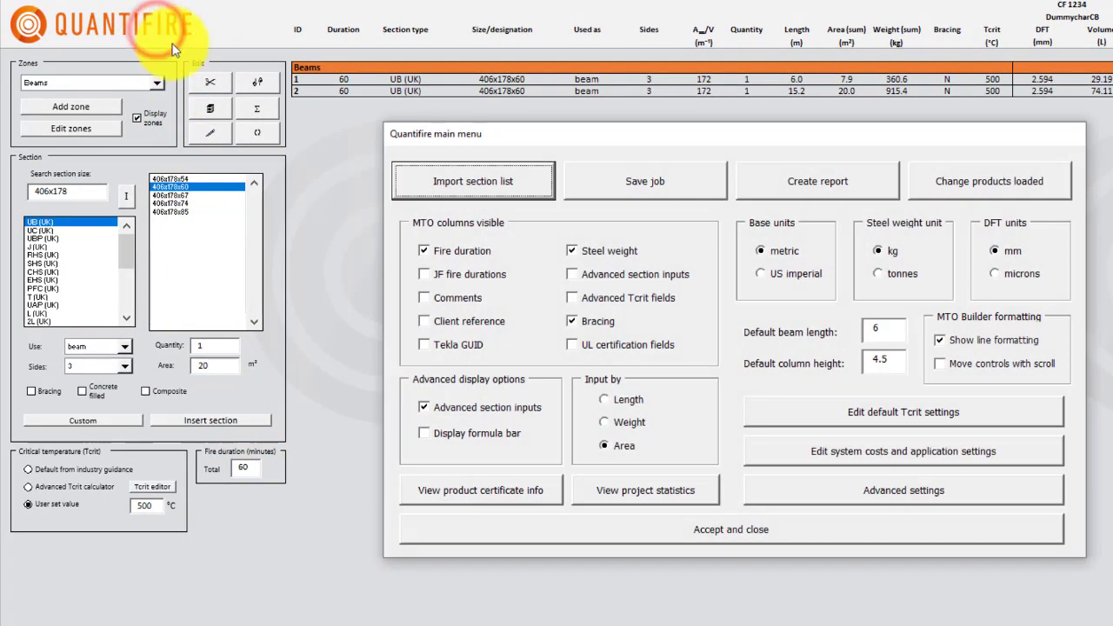
left_click(600, 423)
left_click(820, 533)
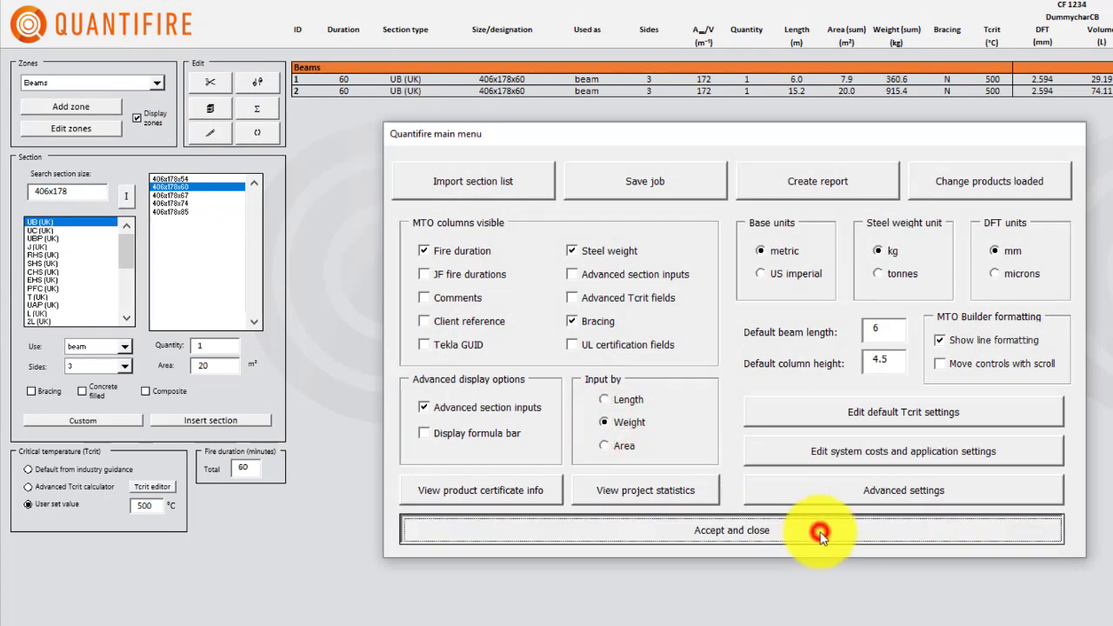
left_click(222, 367)
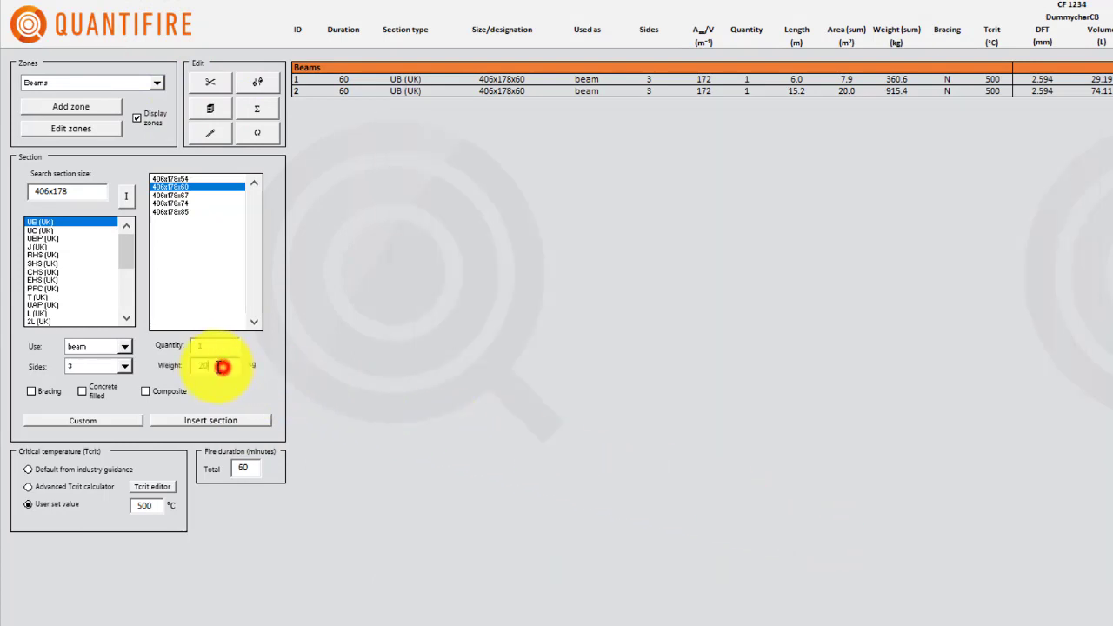
key("BackSpace")
key("BackSpace")
type("360")
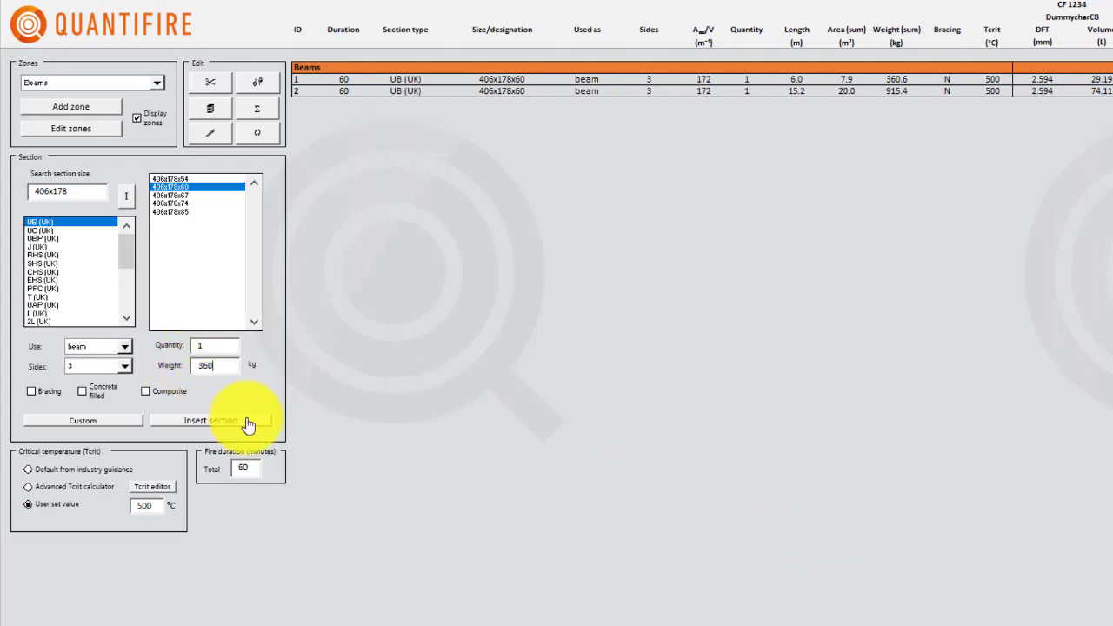
left_click(247, 424)
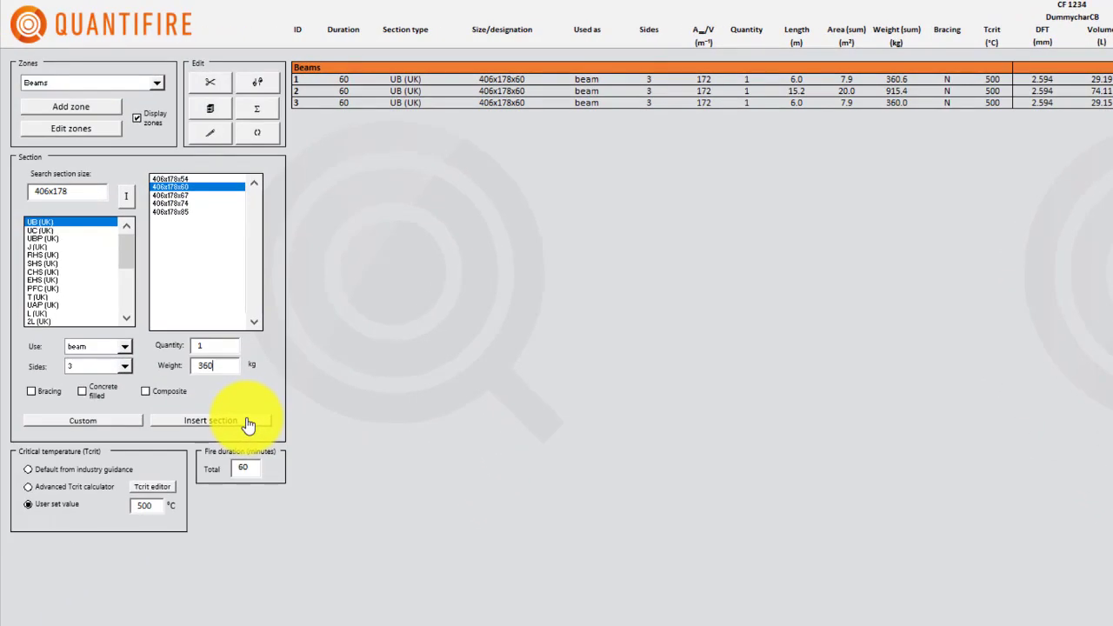
Mark the 360 kg beam as composite with a reentrant deck and insert it into the Beams zone
left_click(146, 393)
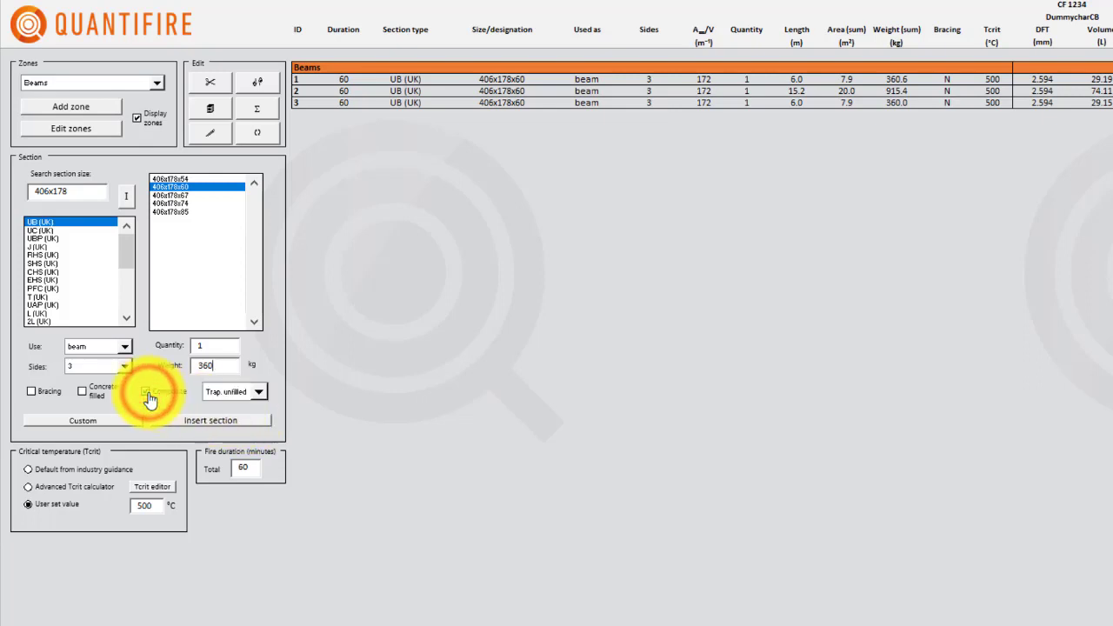
left_click(257, 393)
left_click(254, 406)
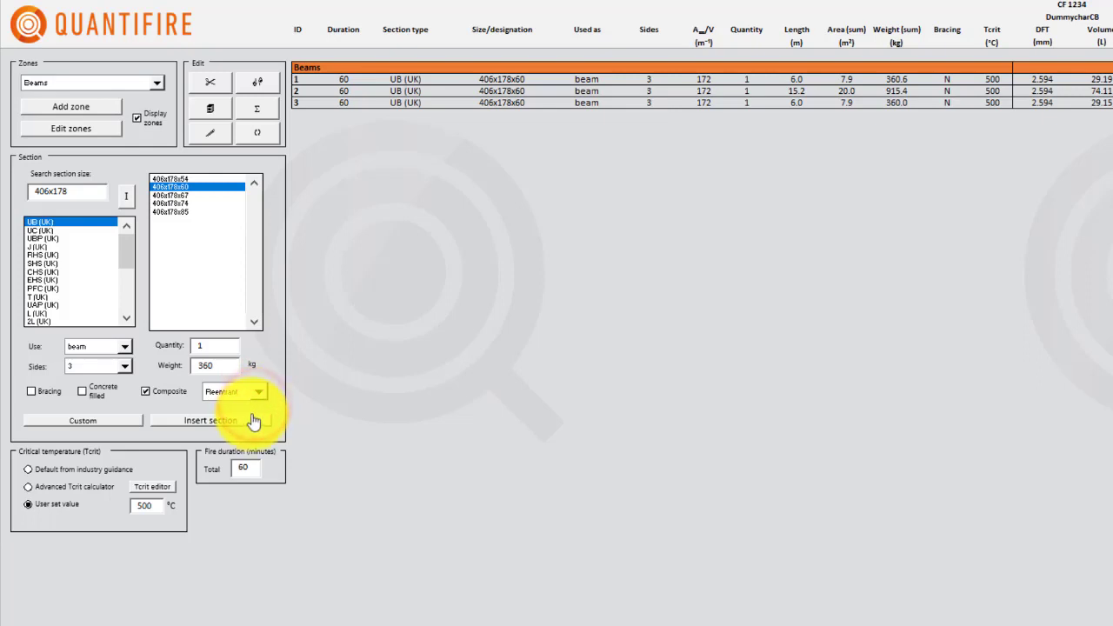
left_click(251, 424)
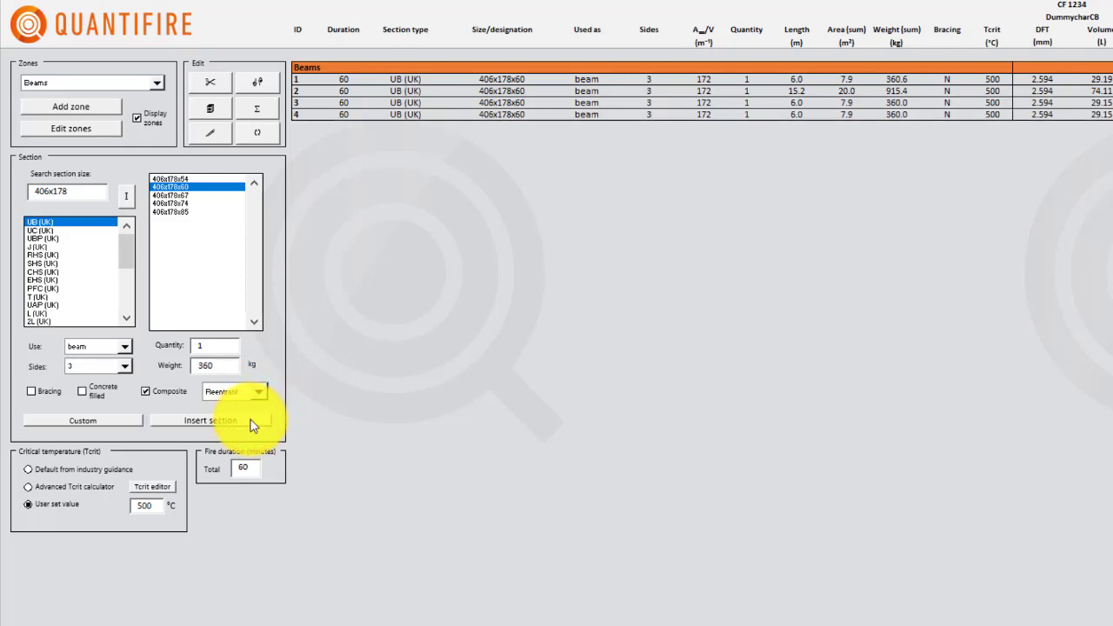
Change the composite deck to Trap. filled and insert another 360 kg 406x178x60 beam into the Beams zone
left_click(257, 392)
left_click(247, 414)
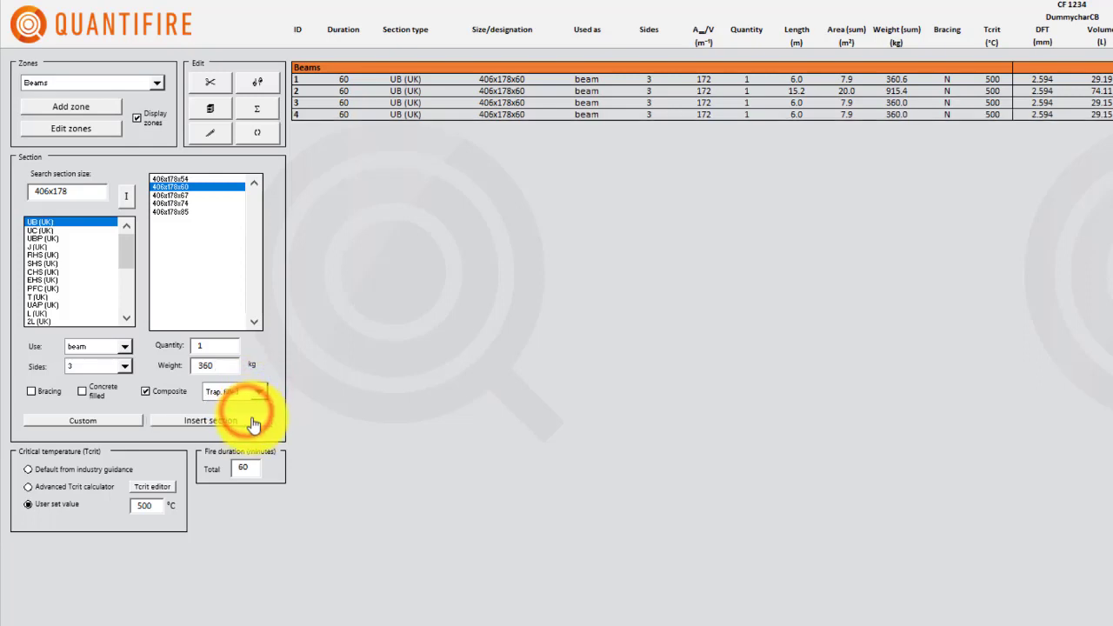
left_click(254, 420)
Change the composite deck to Trap. unfilled and insert another 360 kg 406x178x60 beam into the Beams zone
left_click(258, 392)
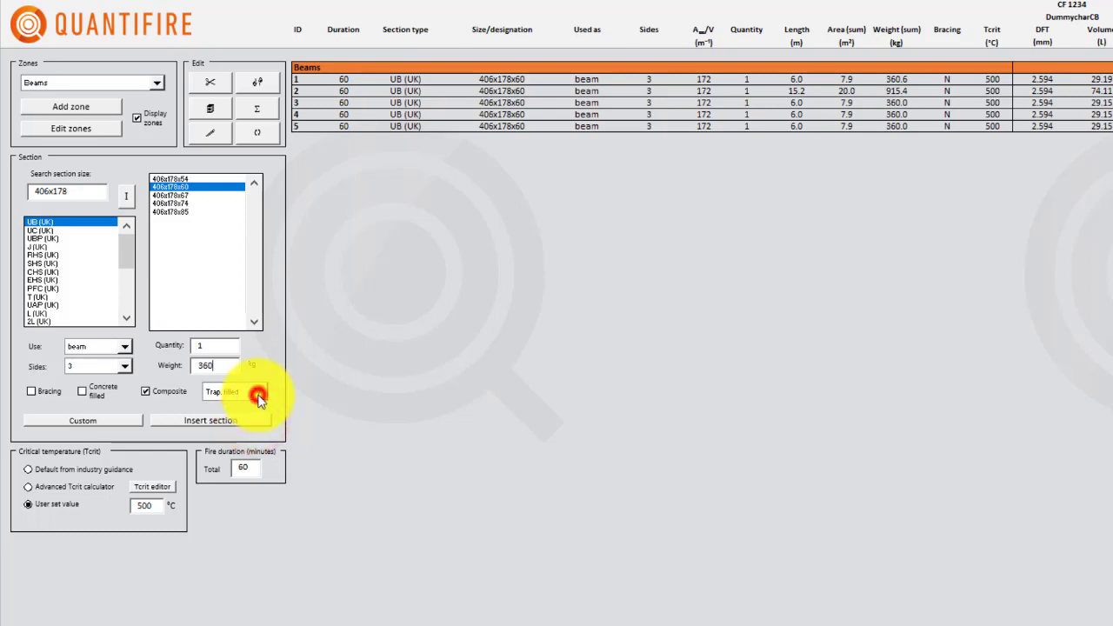
left_click(251, 423)
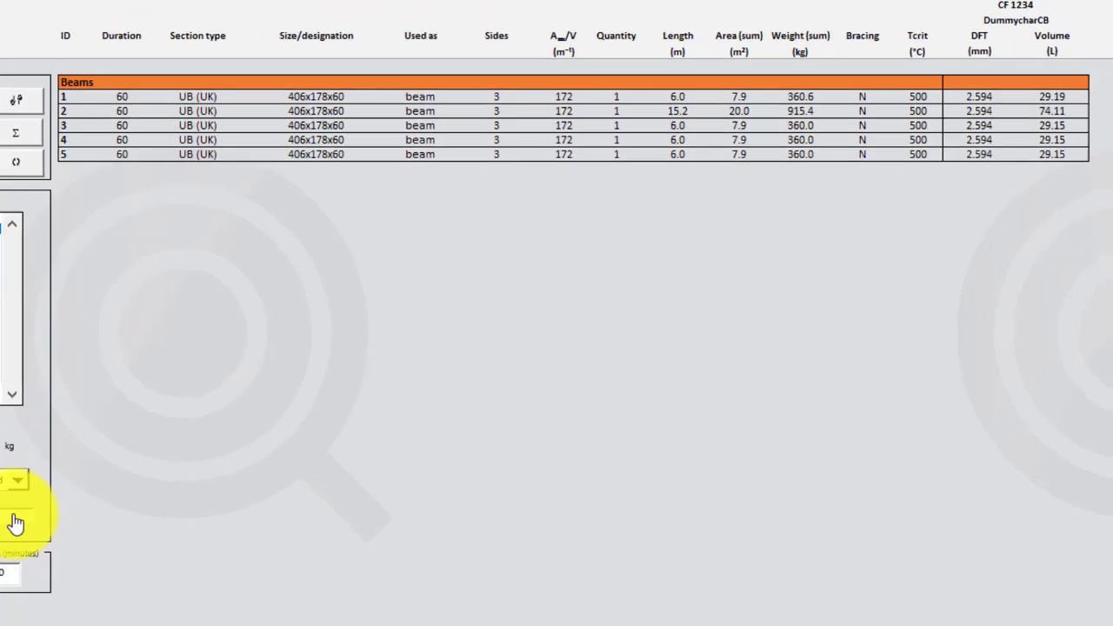
left_click(16, 523)
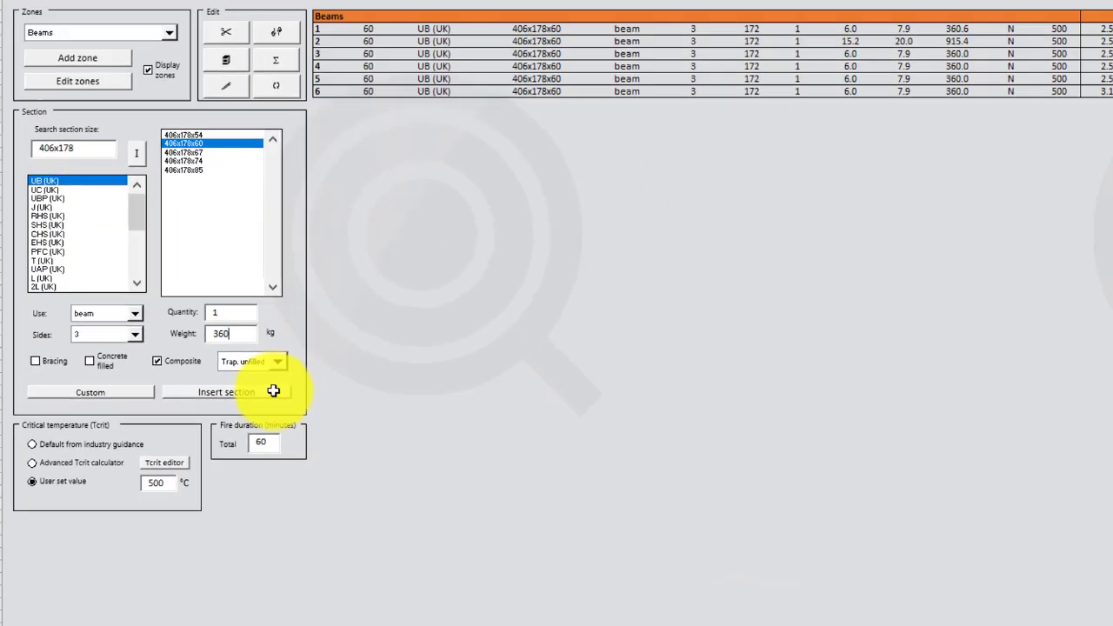
Clear the section search, make Columns the active zone and switch section input to length
left_click(99, 149)
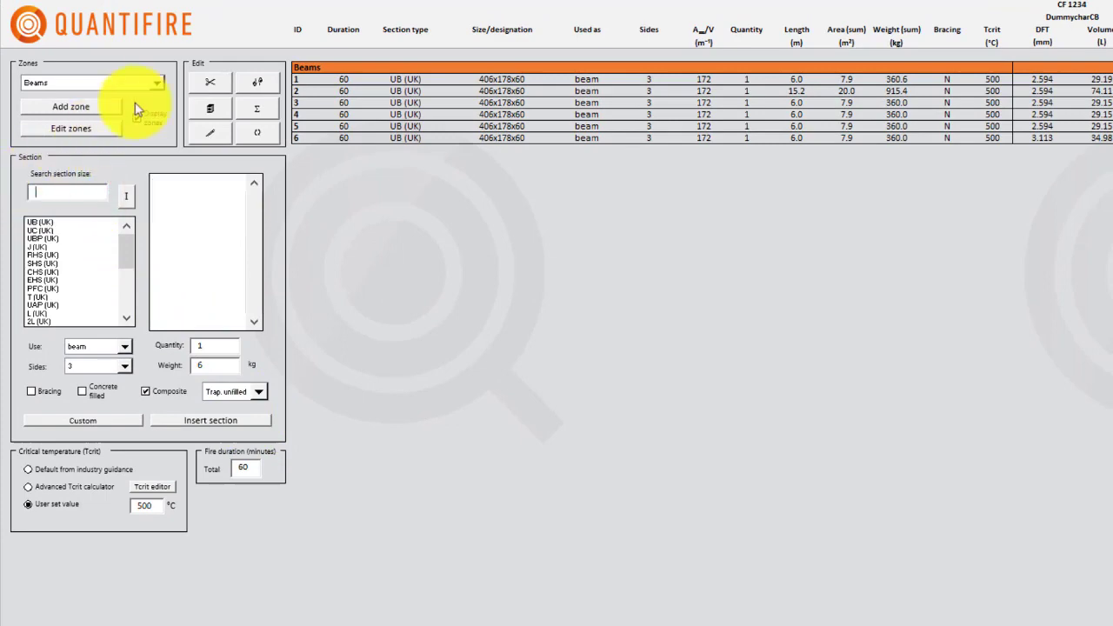
left_click(157, 83)
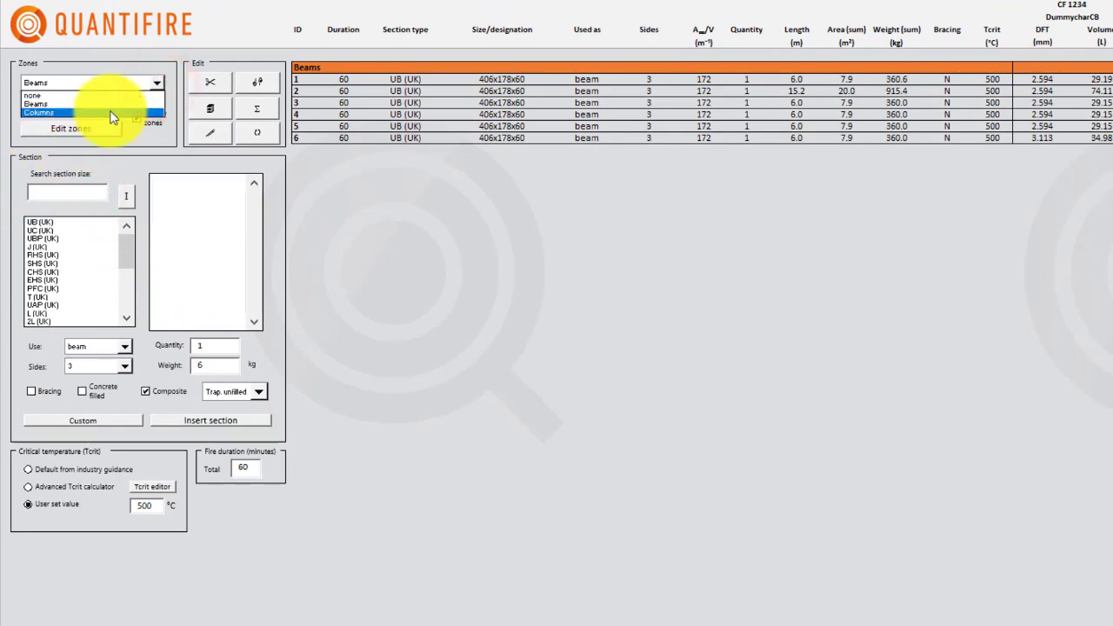
left_click(106, 110)
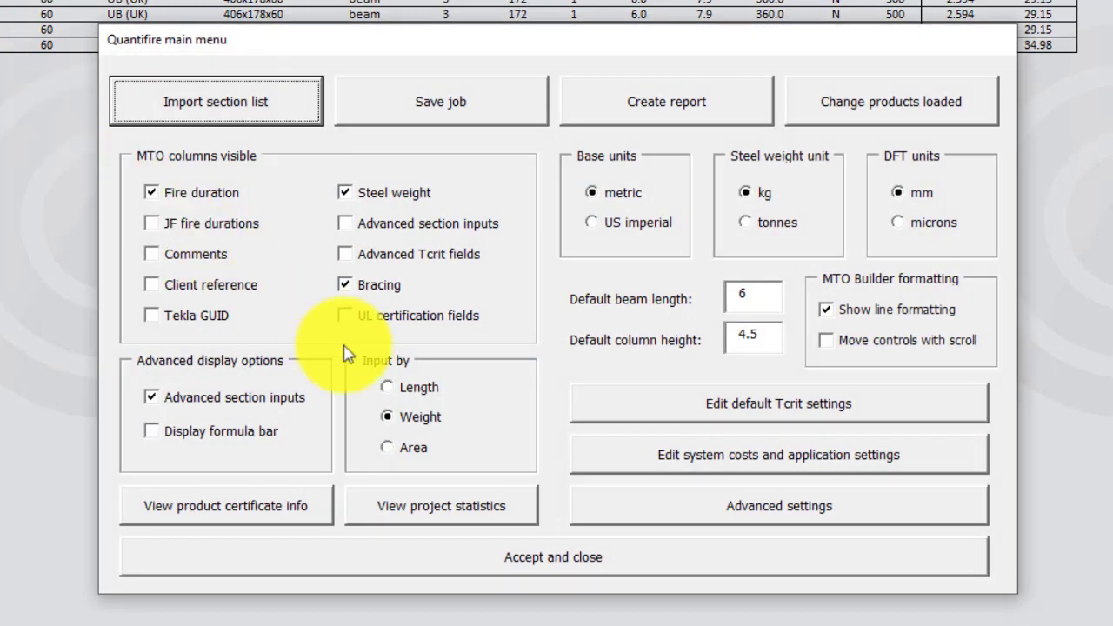
left_click(389, 387)
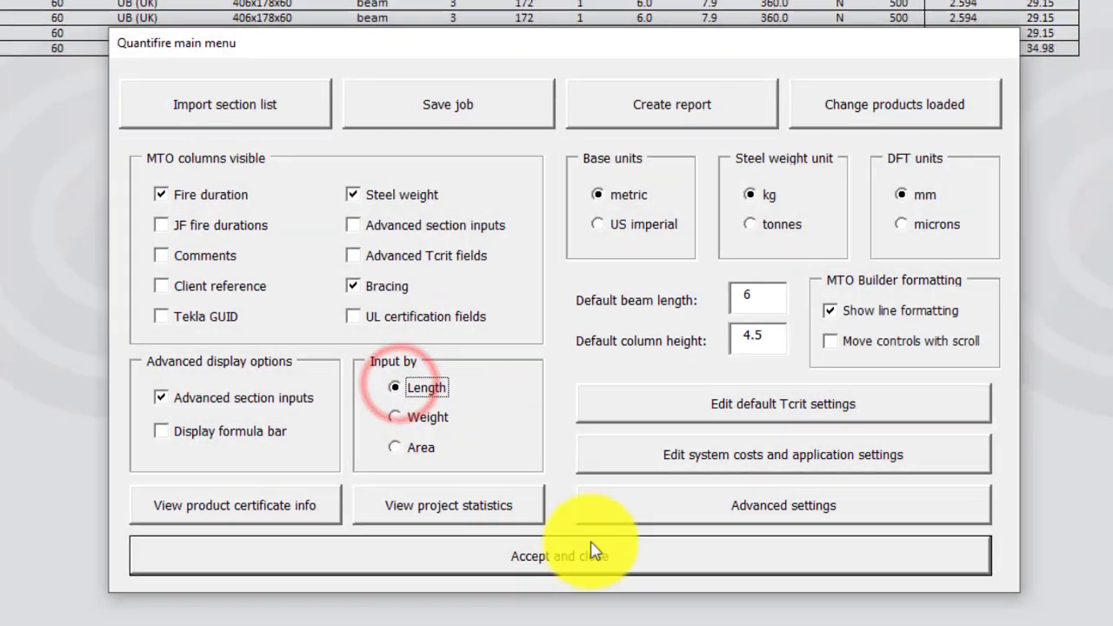
left_click(613, 568)
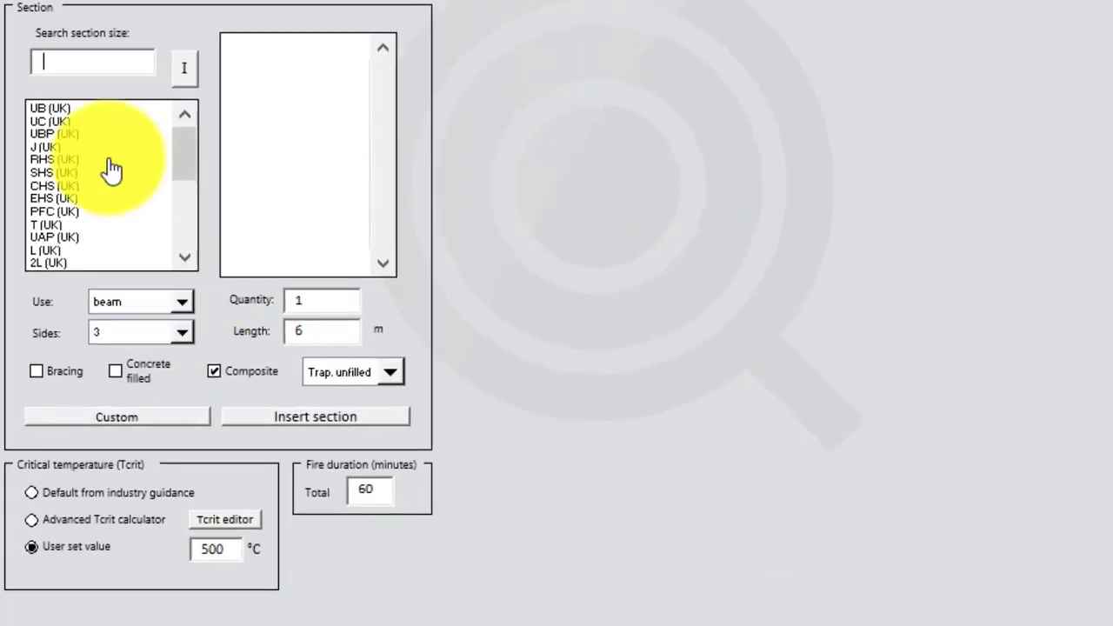
Insert a UC (UK) 203x203x60 four-sided column, 4.5 m long, into the Columns zone
left_click(57, 122)
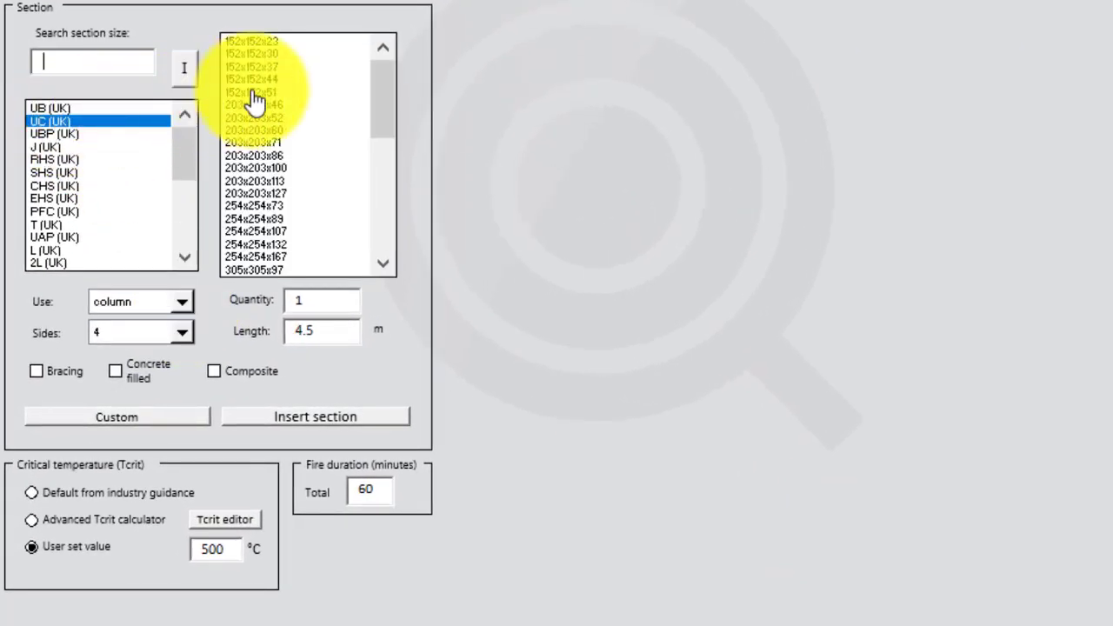
left_click(258, 130)
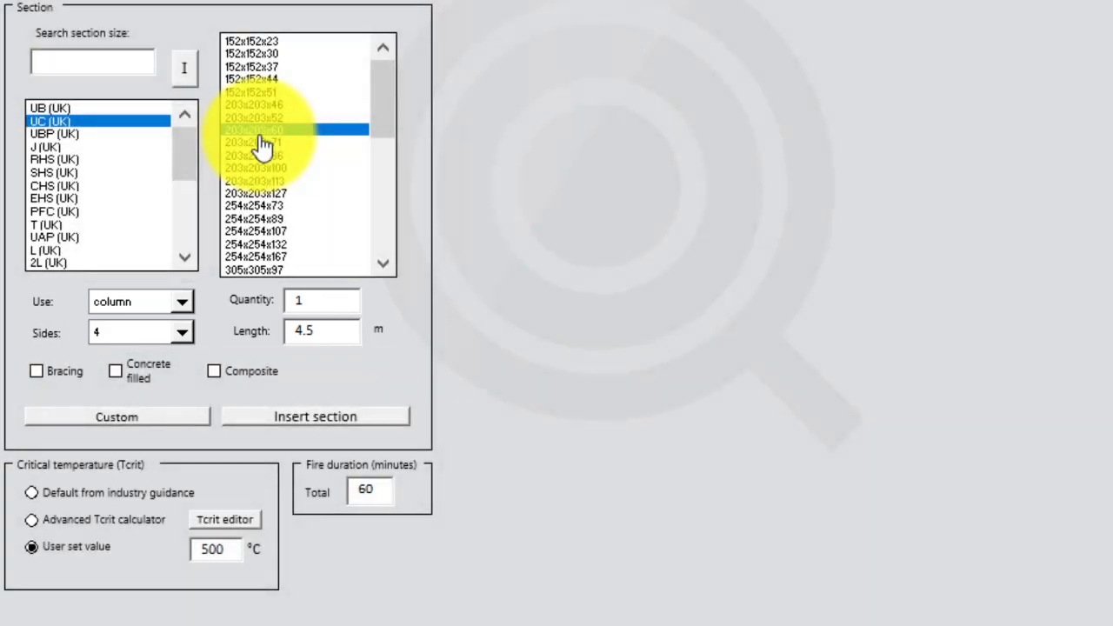
left_click(387, 422)
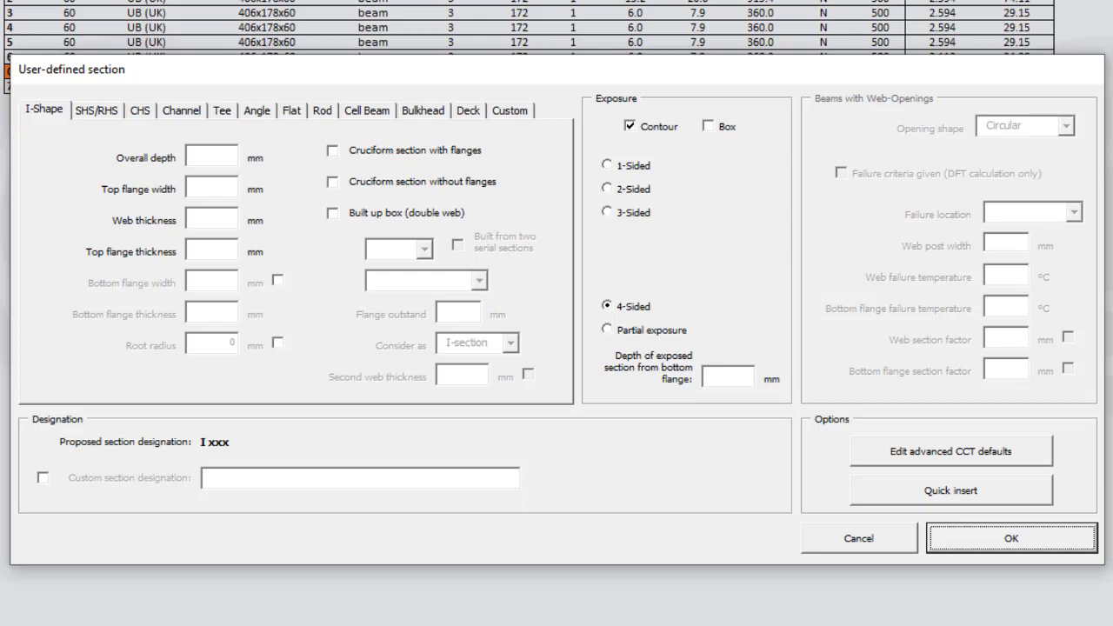
Review the user-defined section inputs for the SHS/RHS, CHS, channel, tee, angle, flat, rod and cell beam shapes
left_click(100, 113)
left_click(140, 111)
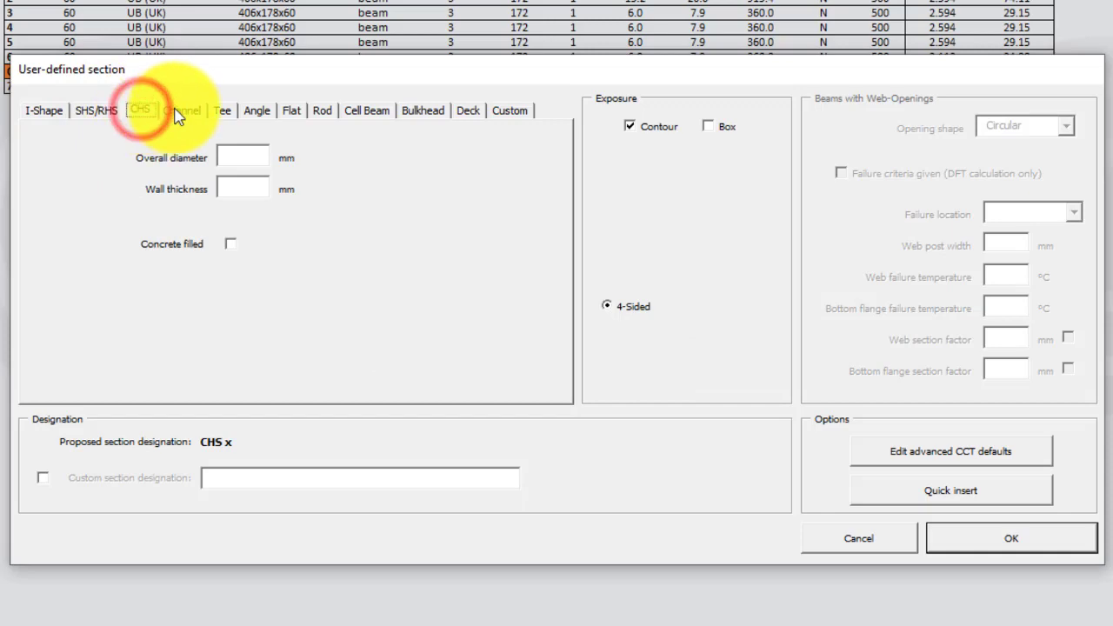
left_click(178, 110)
left_click(222, 111)
left_click(257, 110)
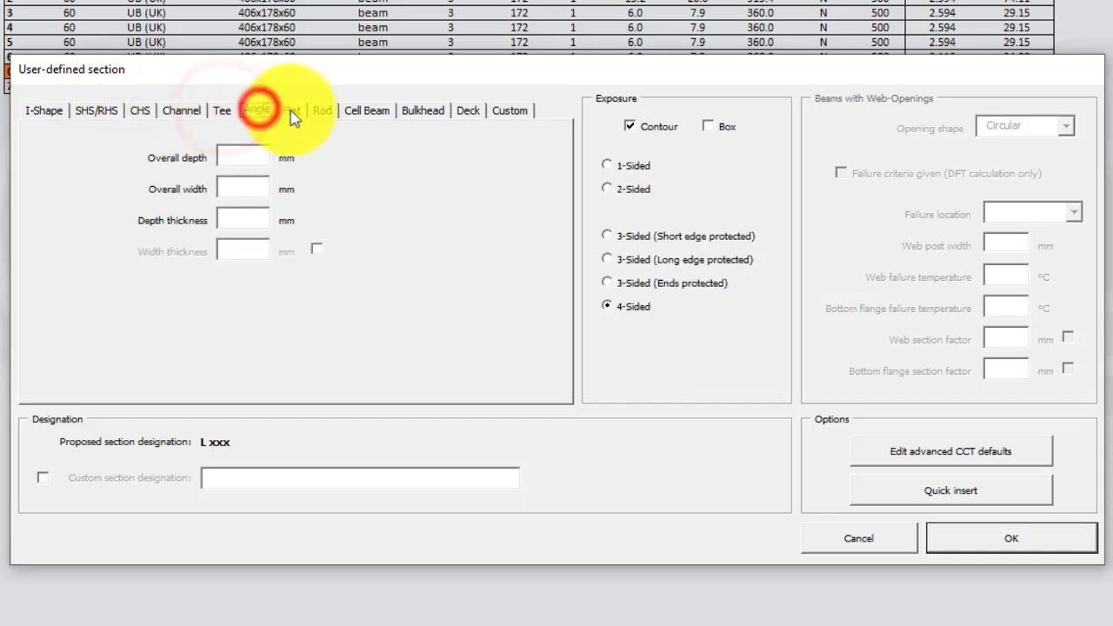
left_click(291, 110)
left_click(324, 114)
left_click(372, 114)
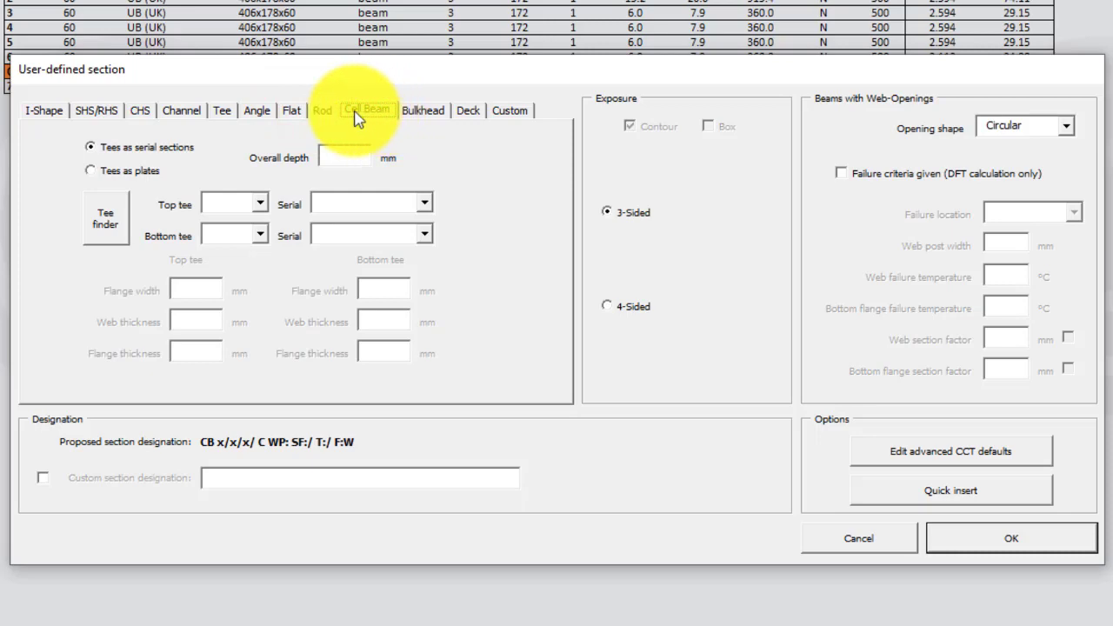
Define an I-shape section with overall depth 500 mm, top flange width 200 mm, web thickness 10 mm and top flange thickness 20 mm
left_click(61, 110)
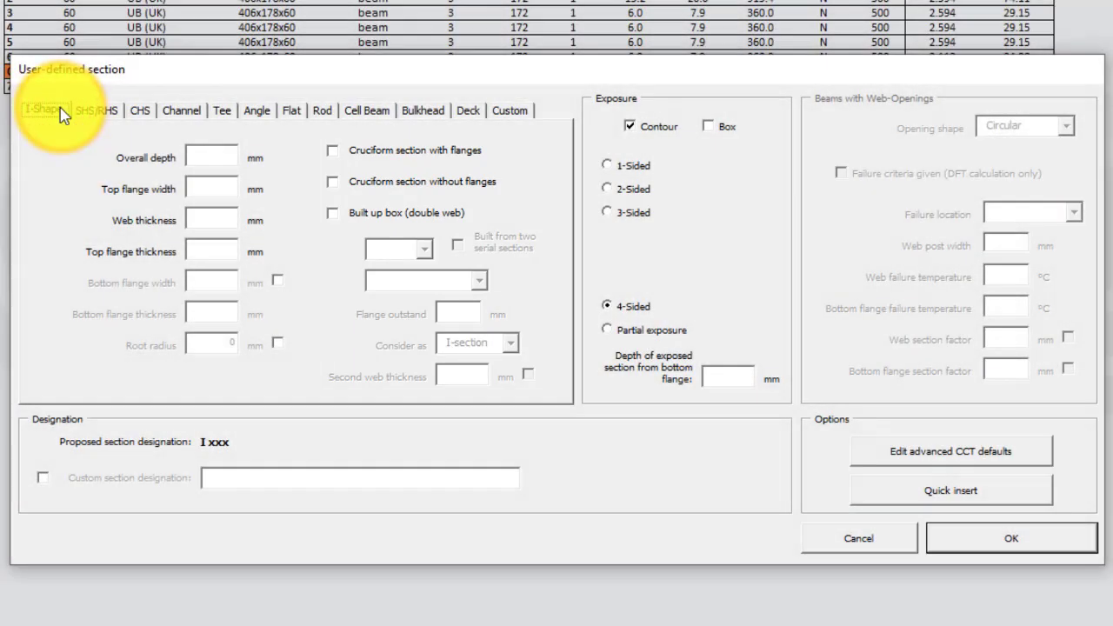
left_click(201, 157)
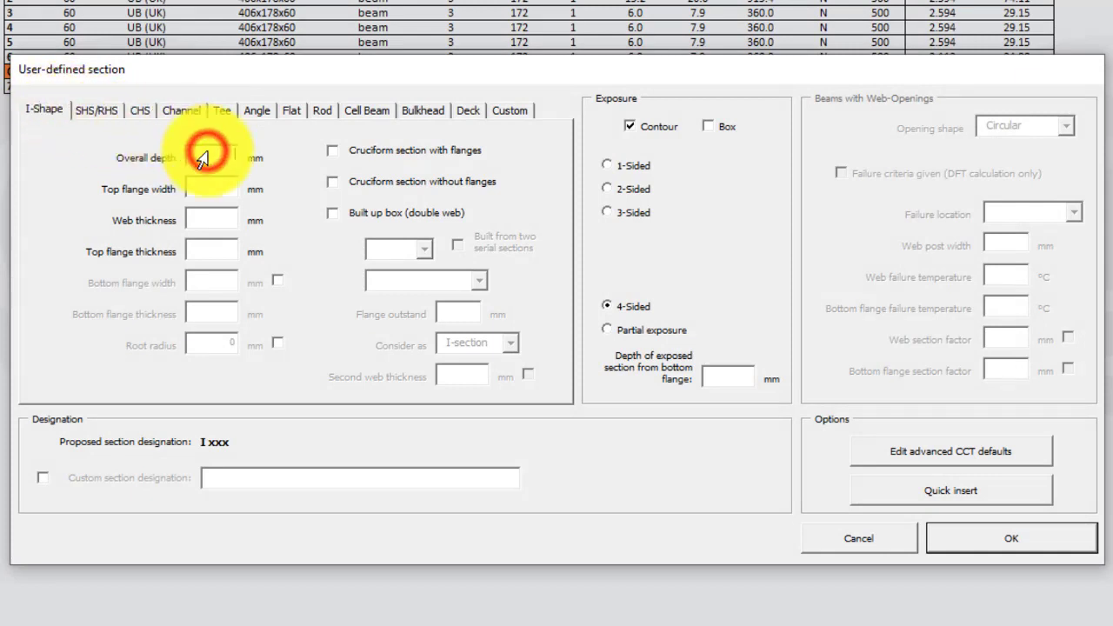
type("500x")
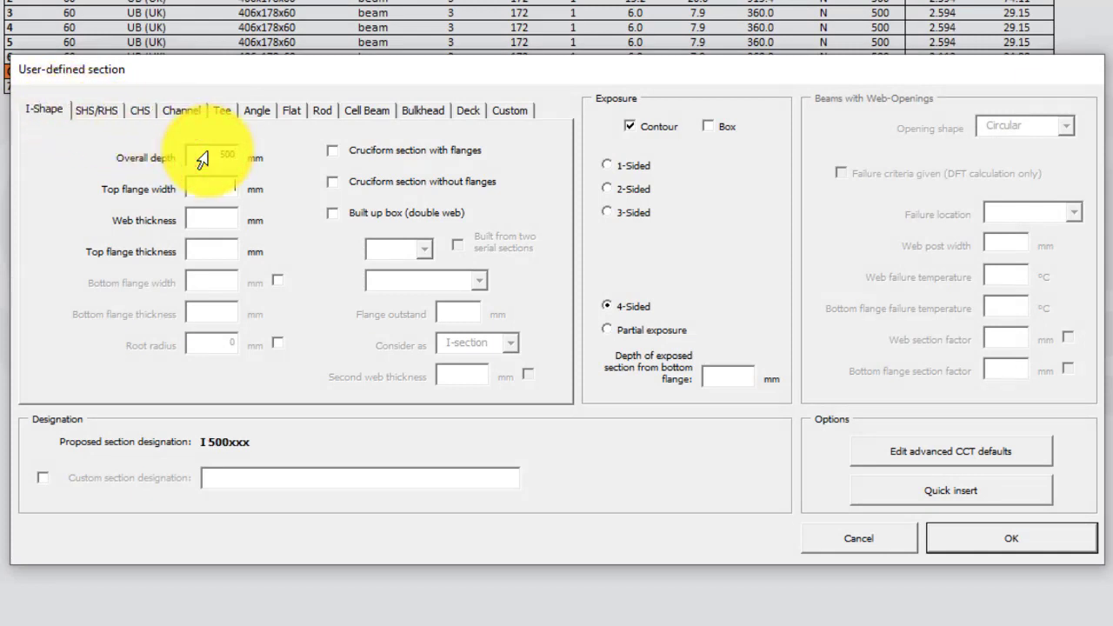
type("200")
key("Tab")
type("10")
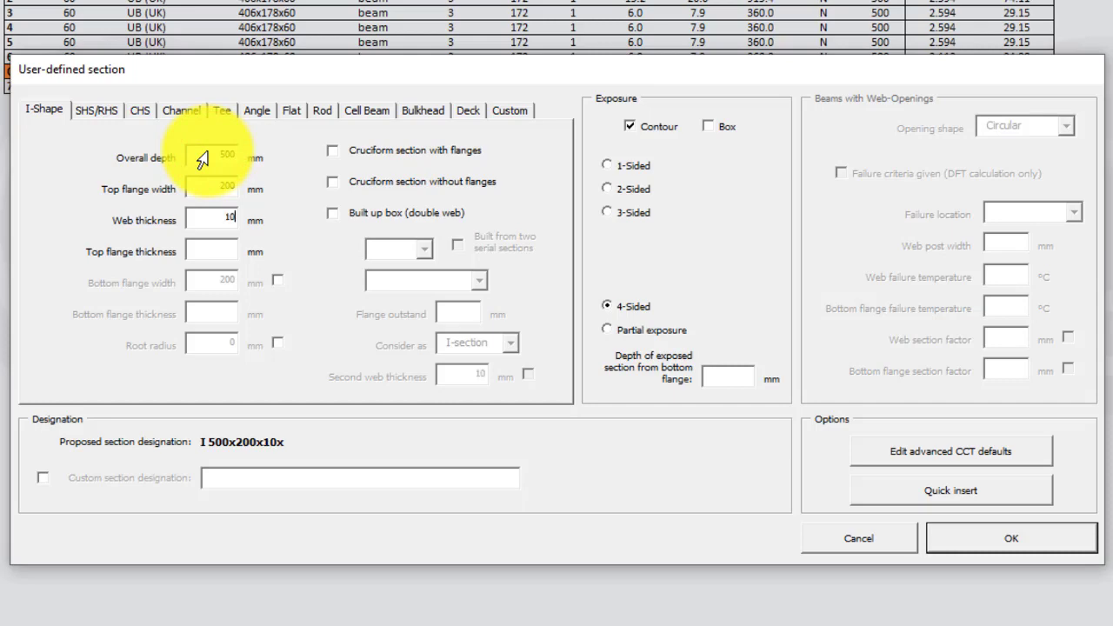
key("Tab")
type("20")
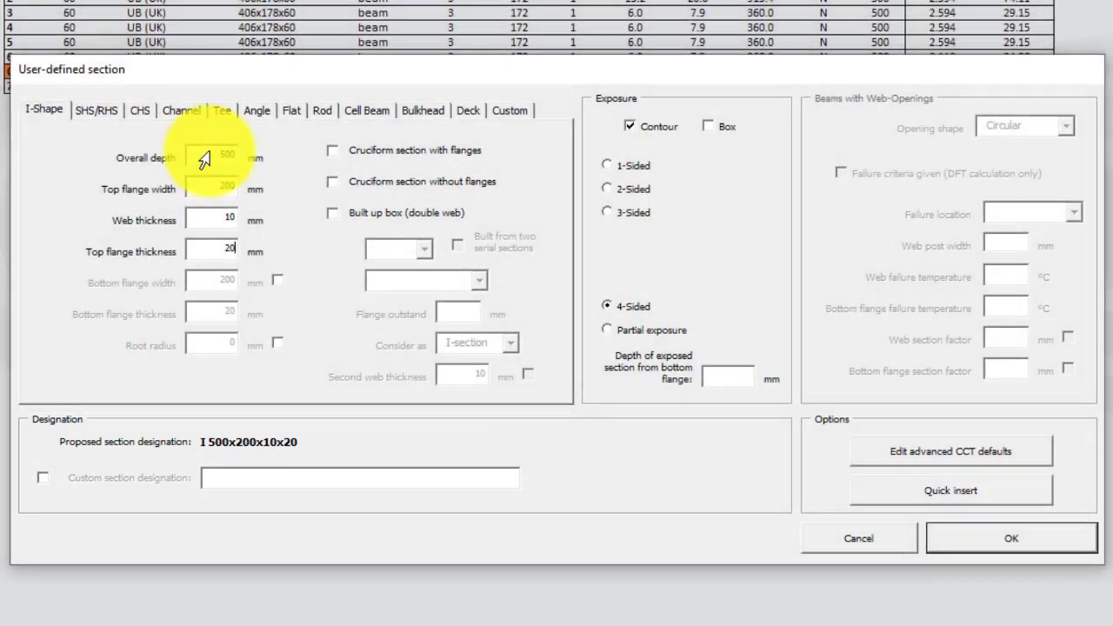
Quick insert the 500x200x10x20 I-section as a four-sided column and accept it as the working section
left_click_drag(326, 69, 324, 189)
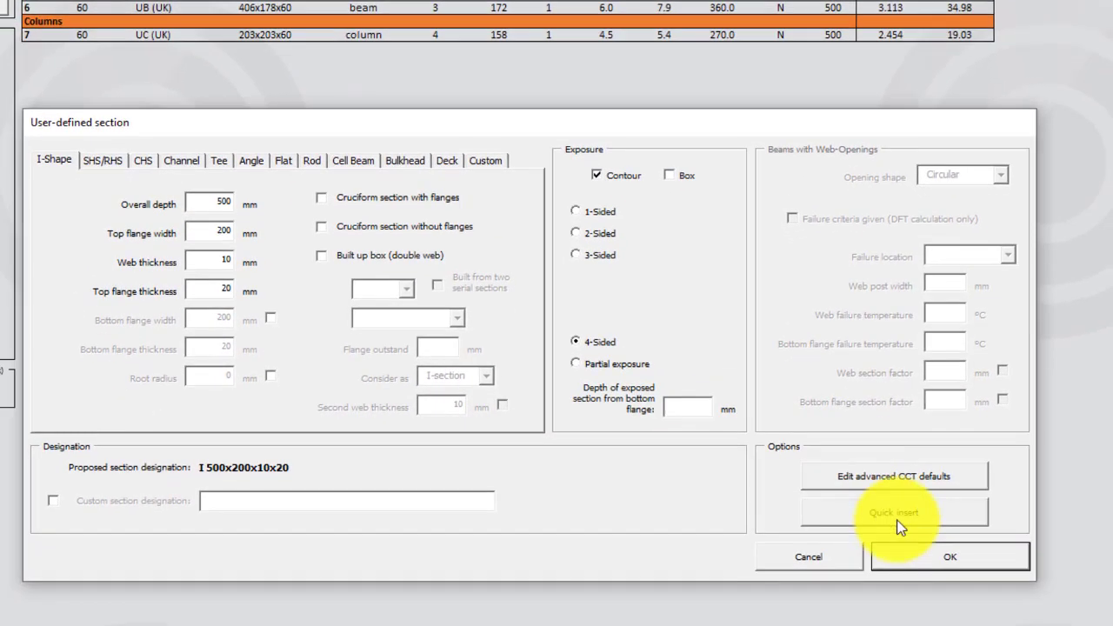
left_click(900, 524)
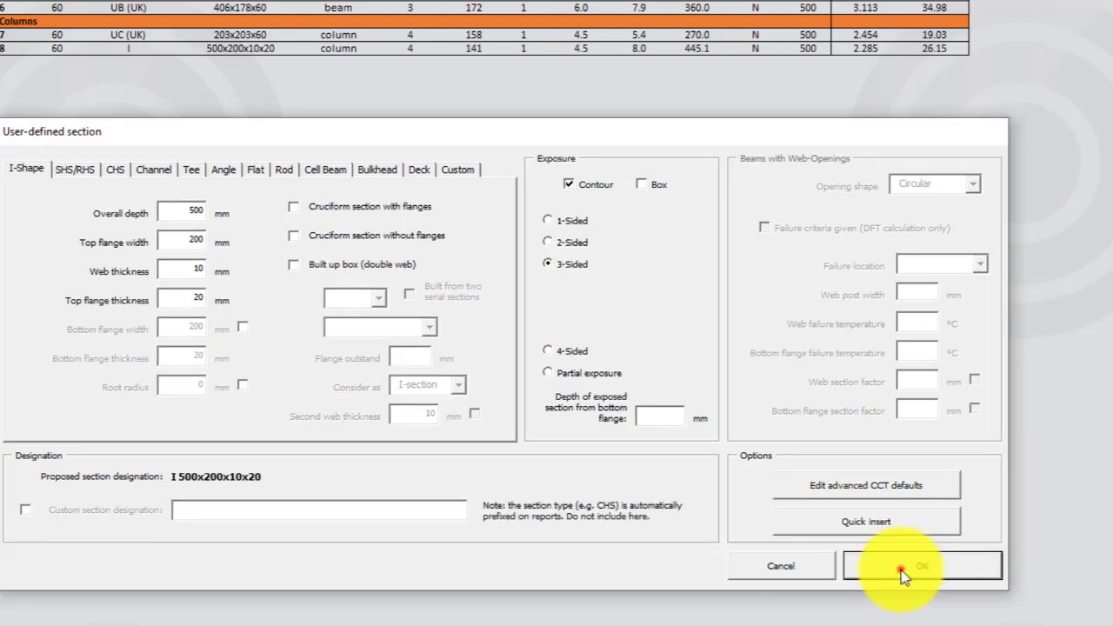
left_click(935, 557)
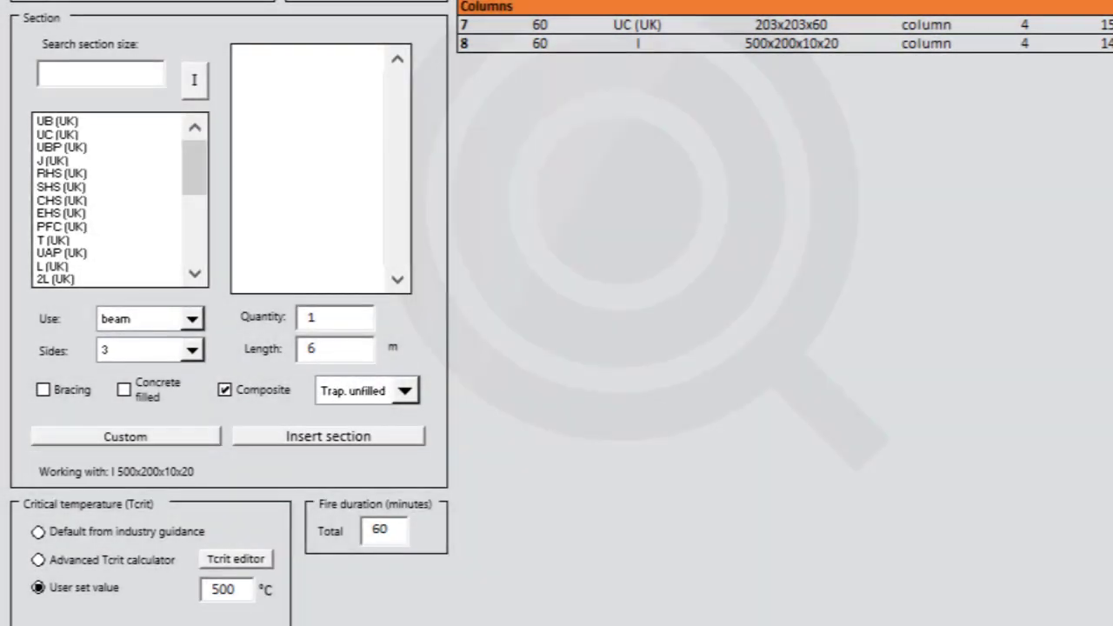
Set the custom I-section to a non-composite, four-sided column 10 m long and insert it into the Columns zone
double_click(323, 348)
type("10")
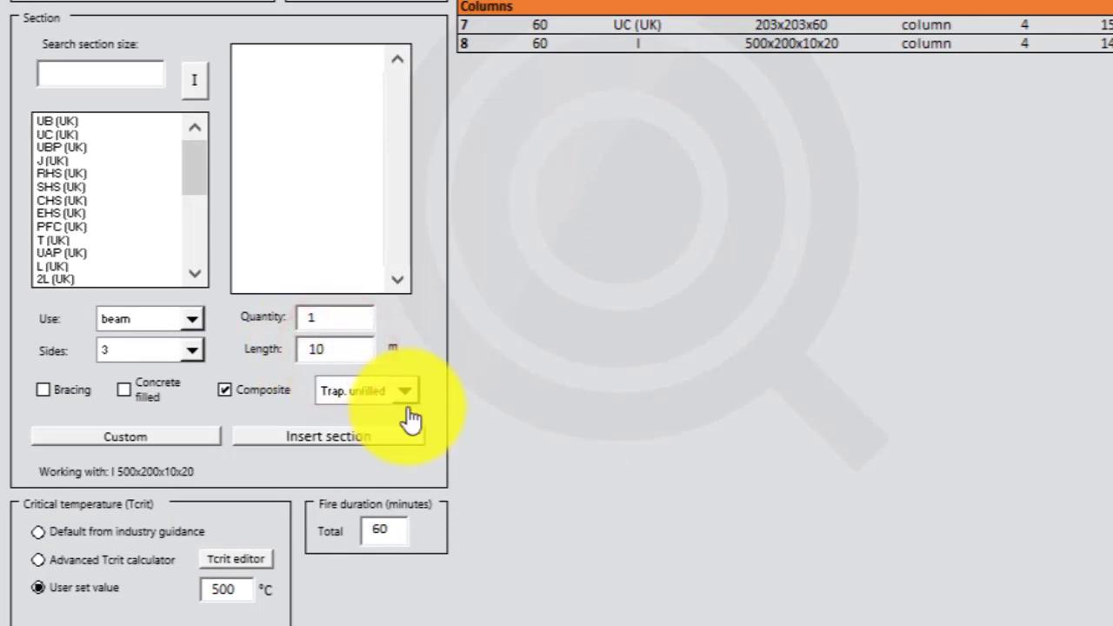
left_click(226, 390)
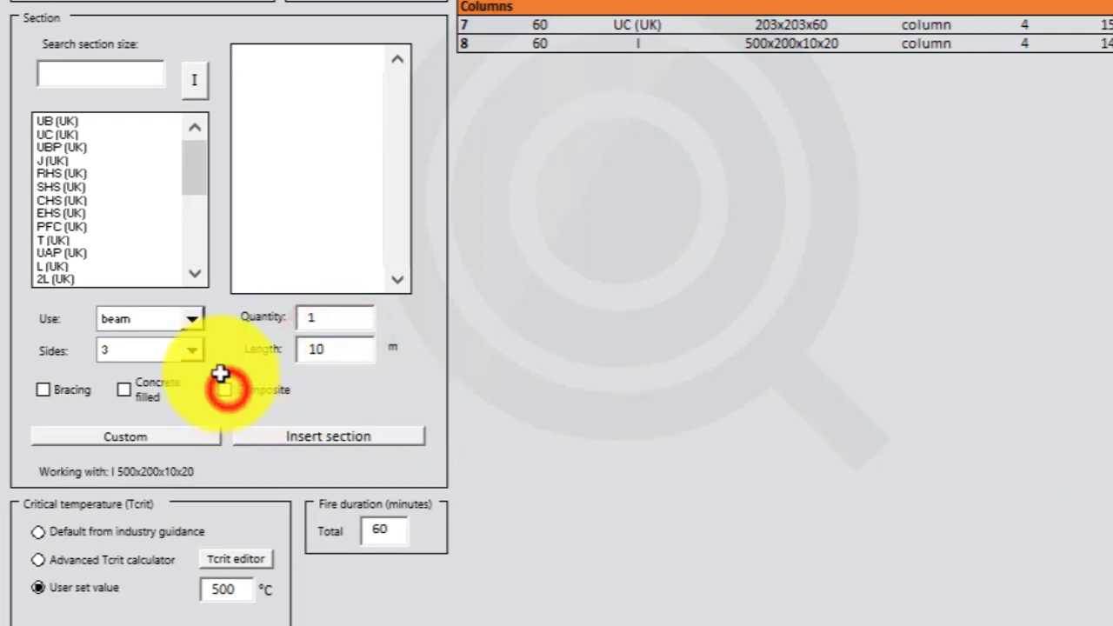
left_click(192, 319)
left_click(170, 353)
left_click(190, 352)
left_click(176, 370)
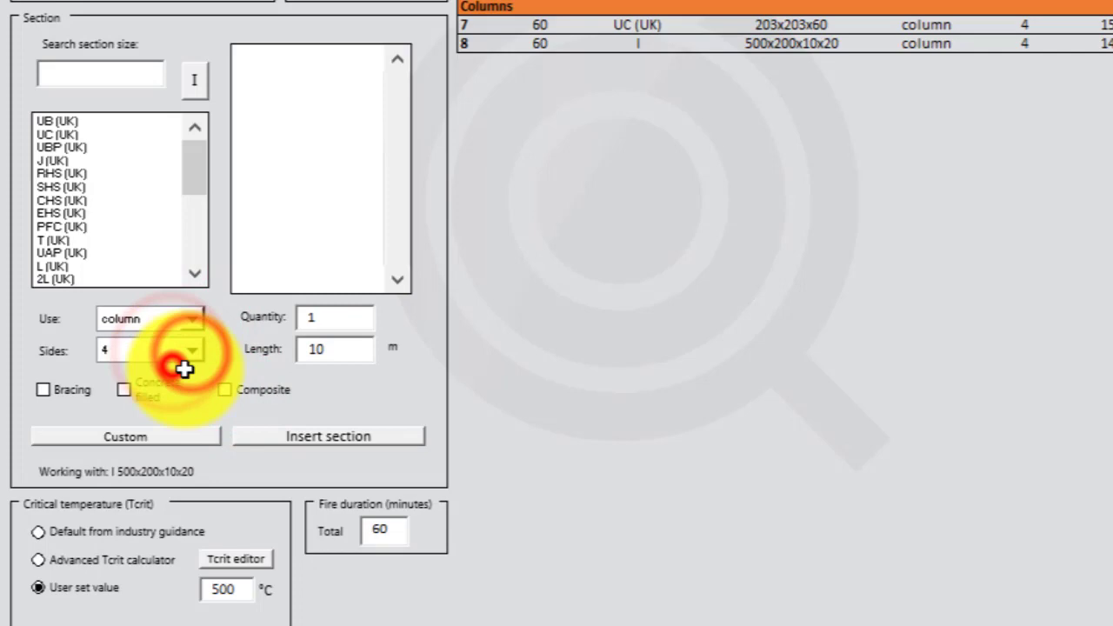
left_click(400, 442)
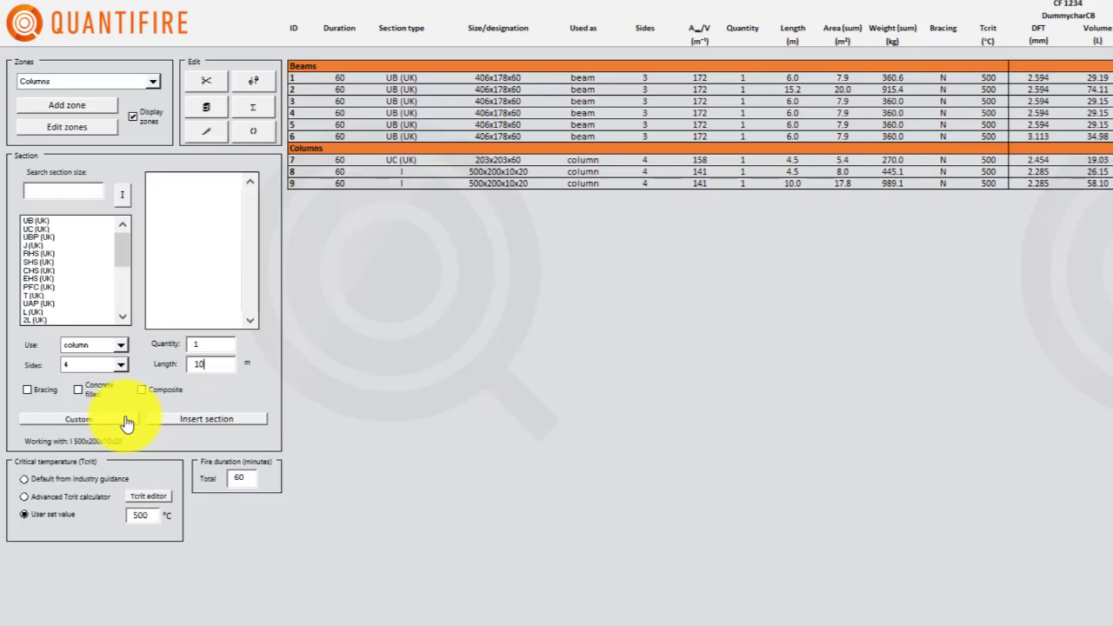
Start a custom user-defined section with a section factor of 100 m-1 and a heated perimeter of 1 m
left_click(126, 423)
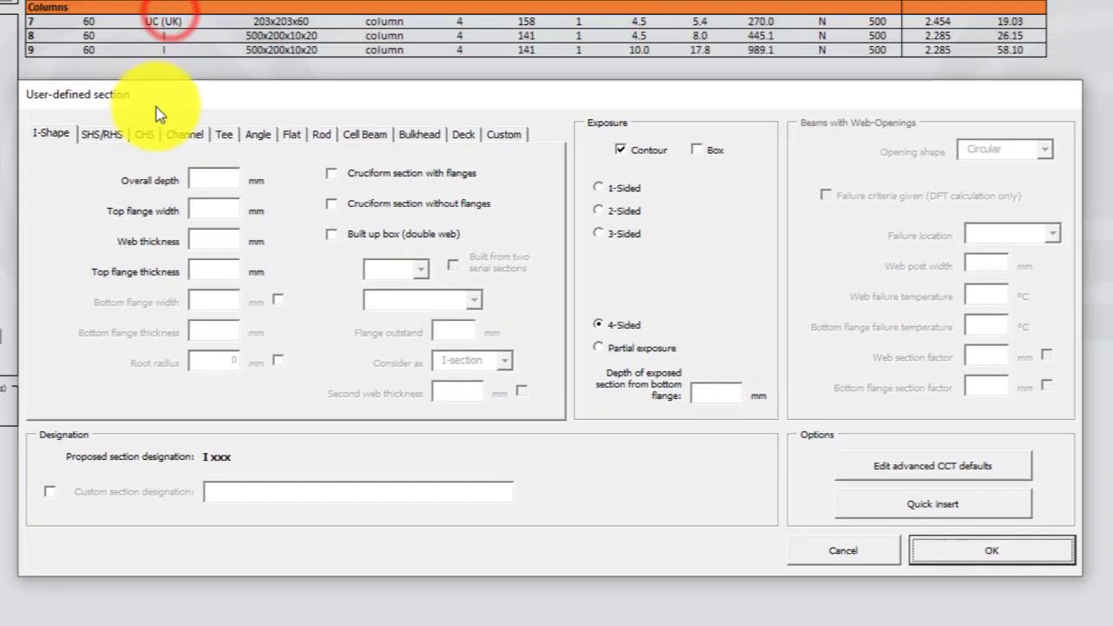
left_click_drag(159, 114, 168, 141)
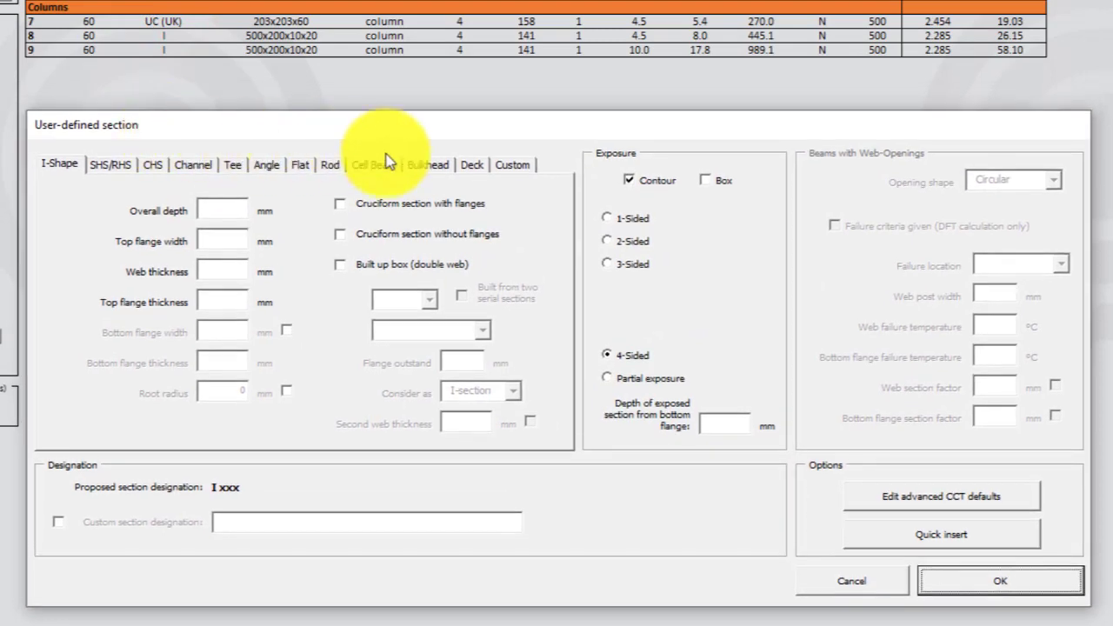
left_click(513, 164)
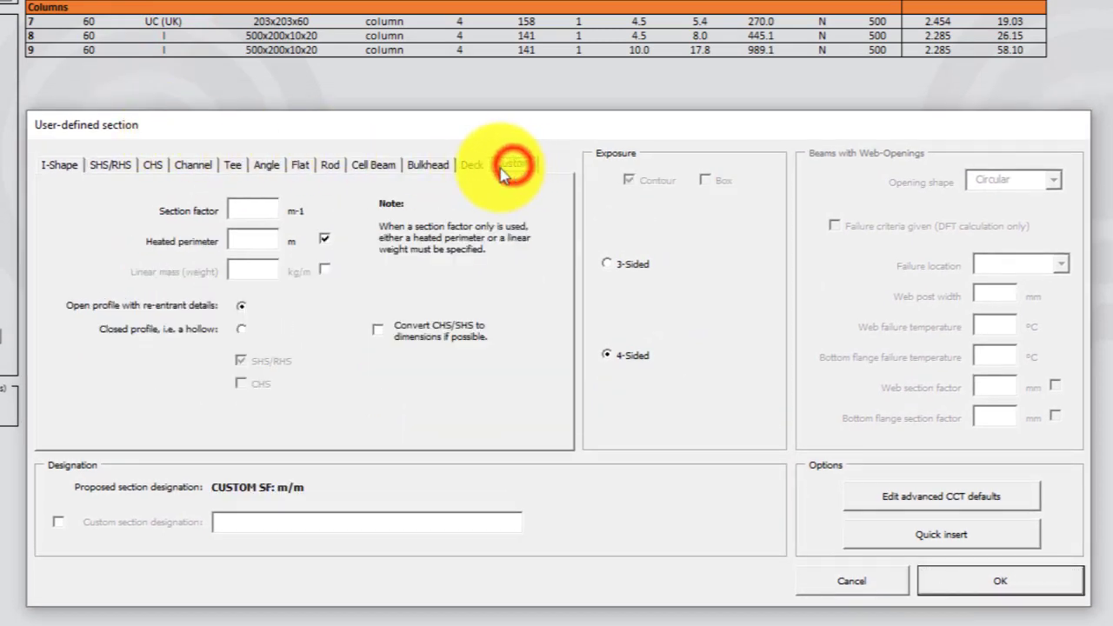
left_click(261, 210)
type("100")
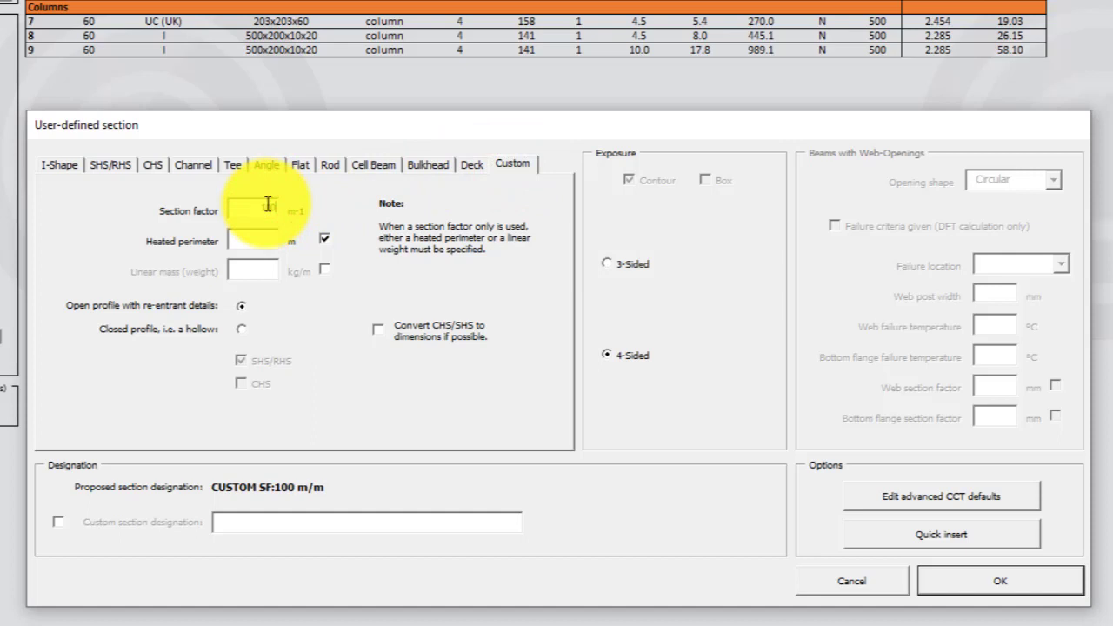
left_click(261, 240)
type("1")
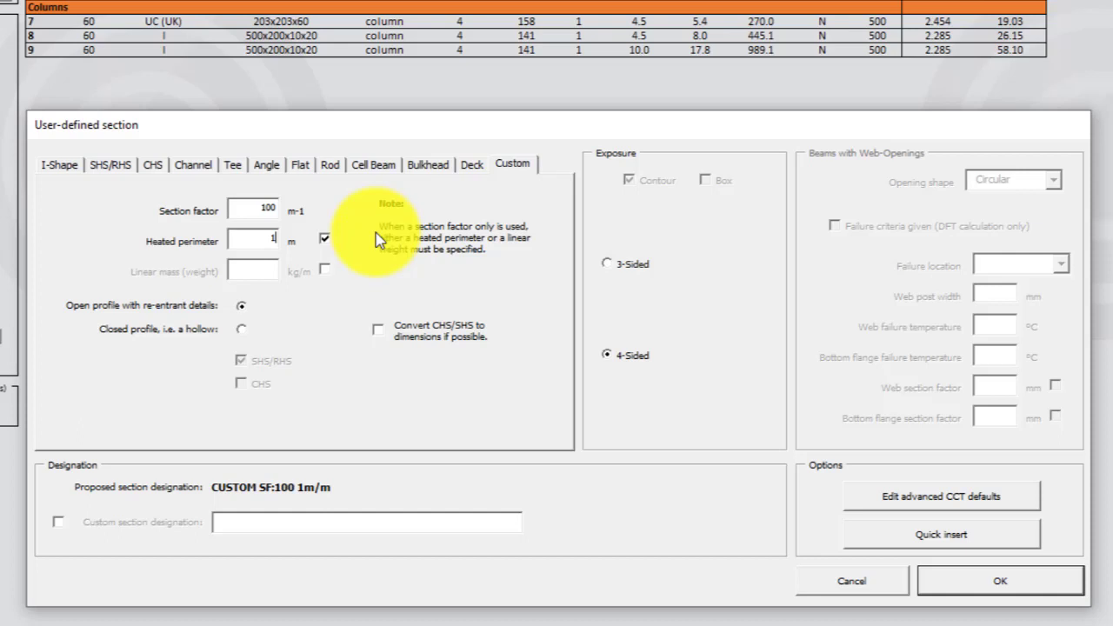
Try the closed hollow profile with the CHS and SHS/RHS options, and return to the open profile with re-entrant details
left_click(241, 329)
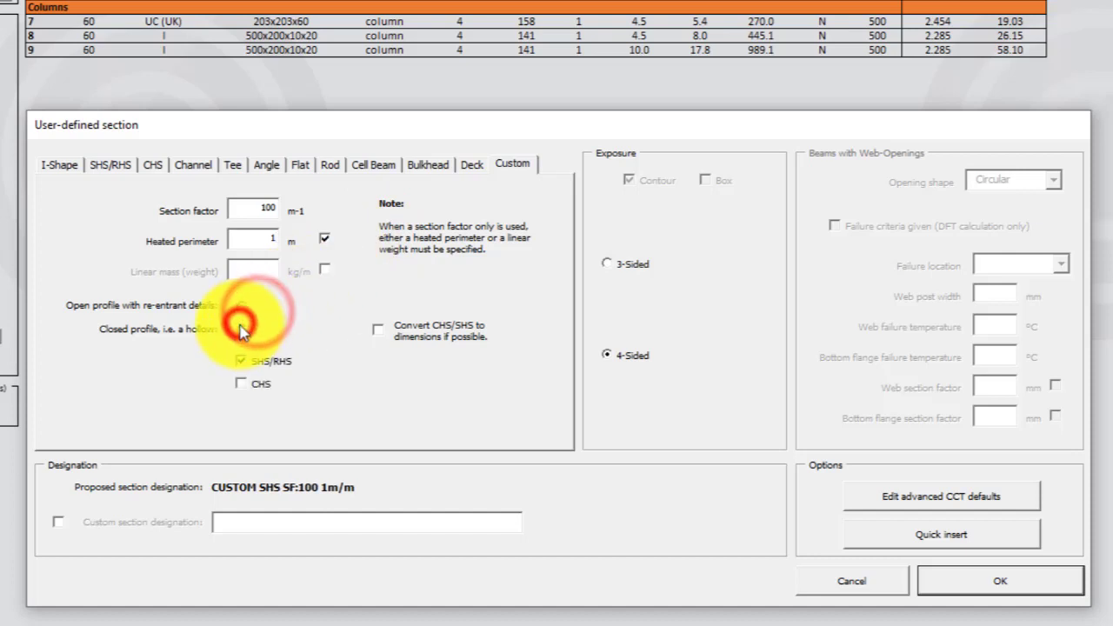
left_click(242, 381)
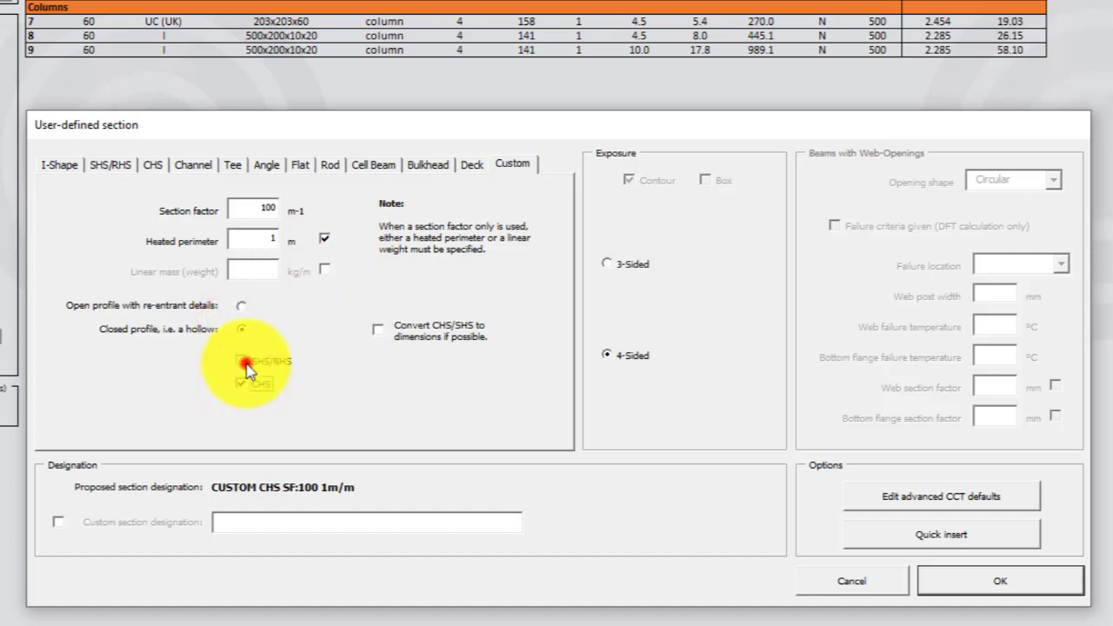
left_click(245, 362)
left_click(241, 306)
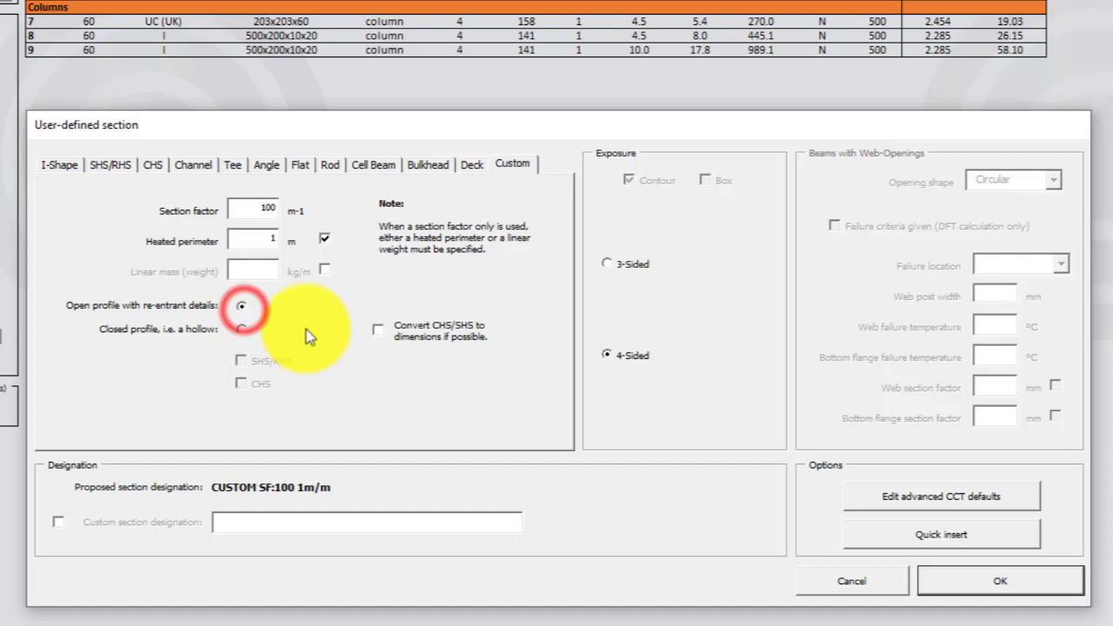
Quick insert the custom open section with a 100 m-1 section factor and 1 m heated perimeter, and leave the section definition
left_click(1014, 546)
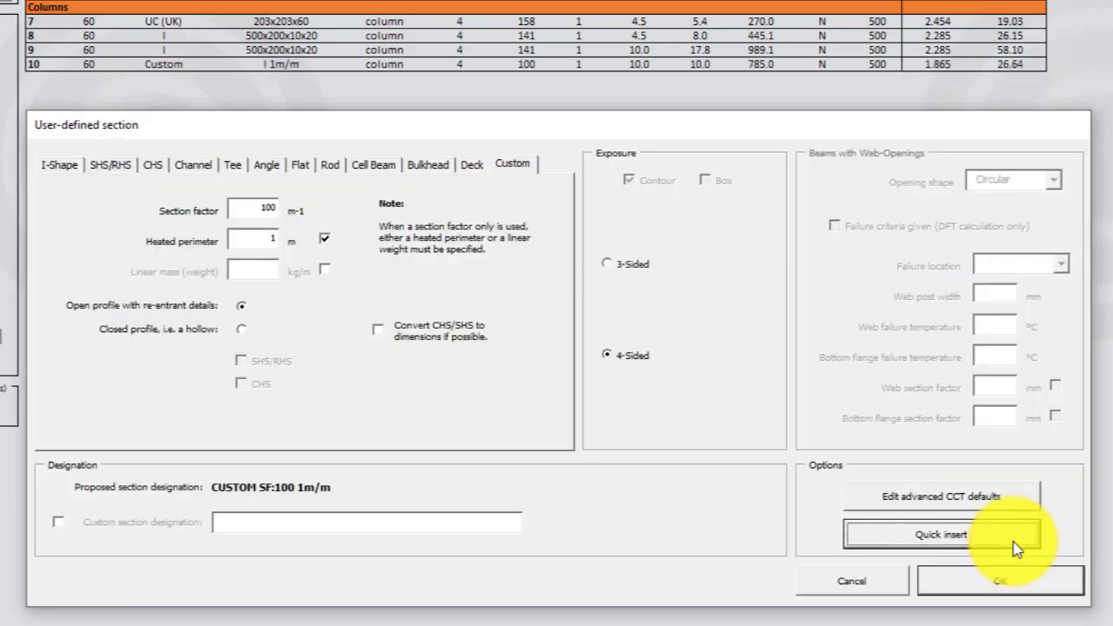
left_click(895, 577)
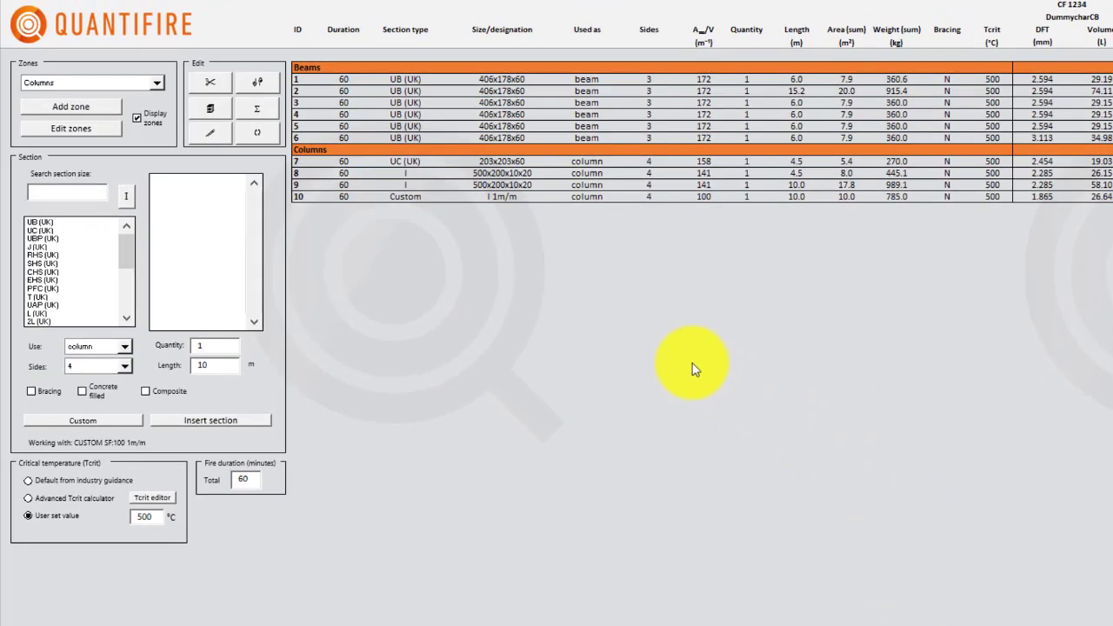
Review the advanced settings for composite beams, DFT calculation, cell beams and concrete filled hollows in the main menu
left_click(189, 30)
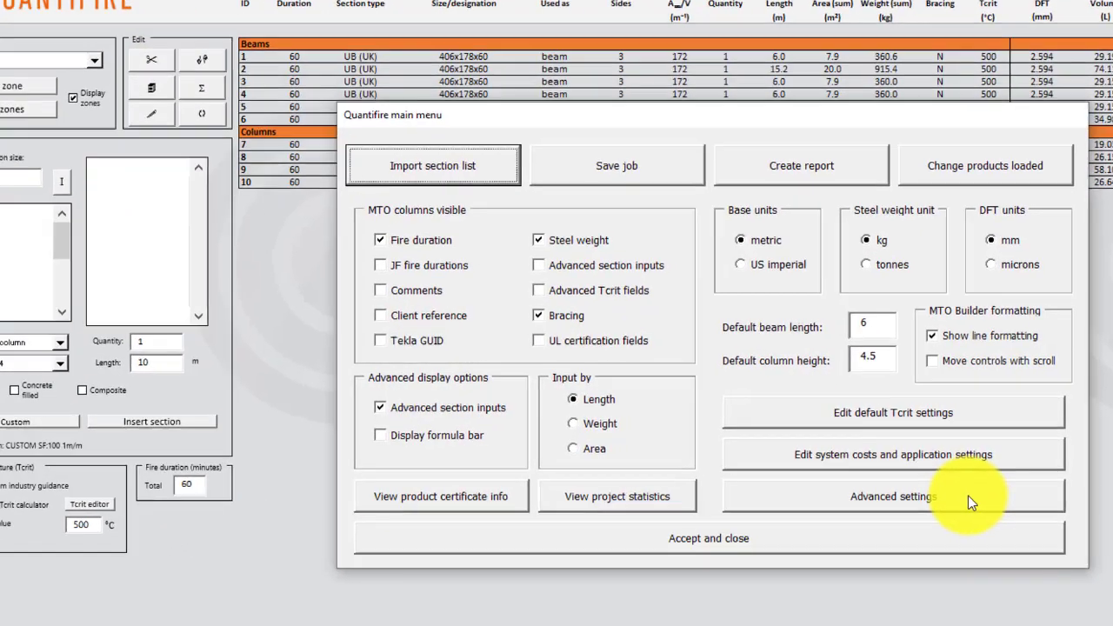
left_click(973, 491)
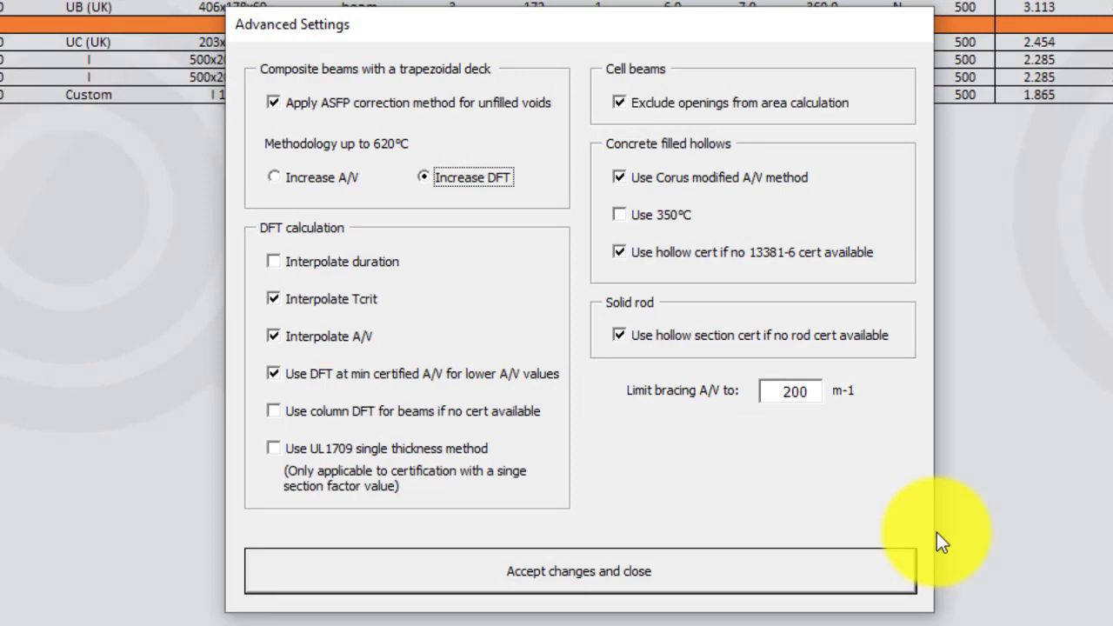
left_click(878, 569)
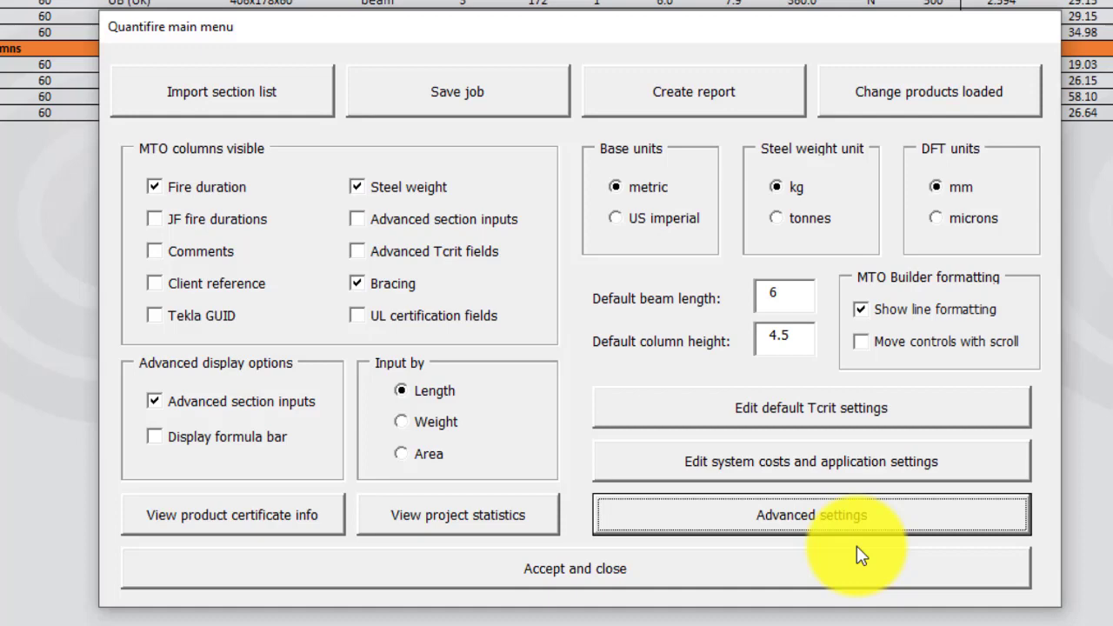
Show the Comments and Advanced section inputs columns in the material take-off
left_click(166, 254)
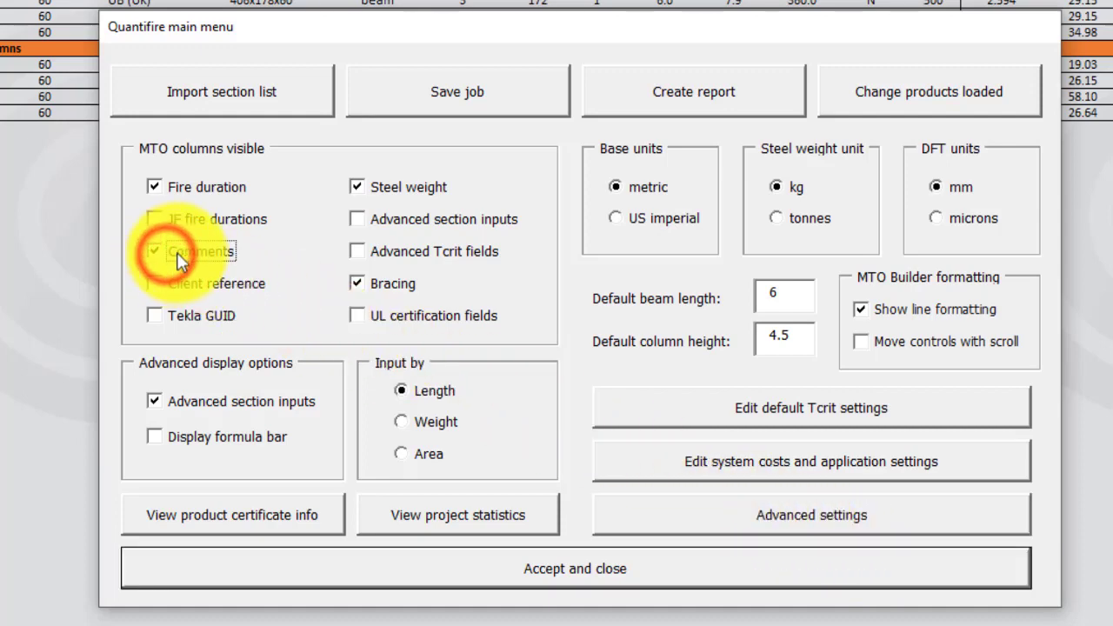
left_click(358, 220)
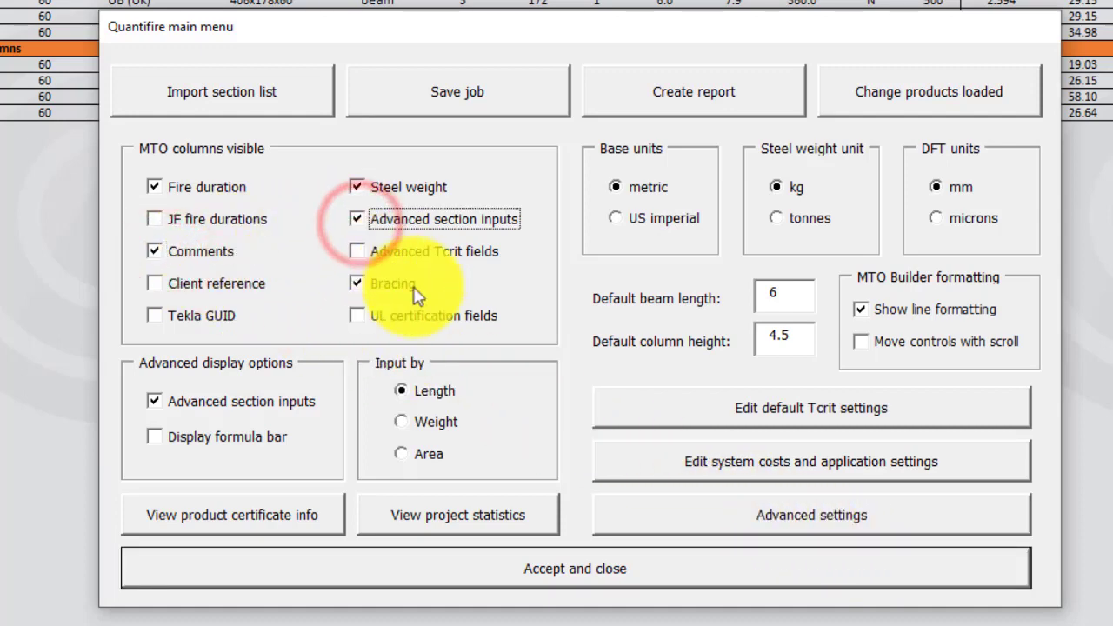
left_click(621, 570)
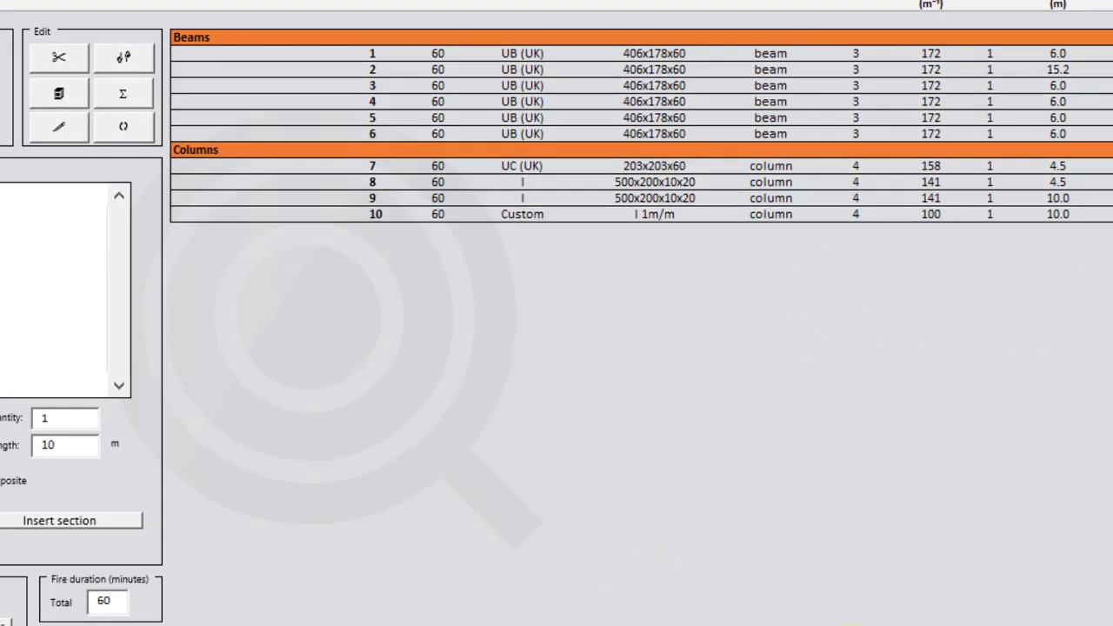
Look over the options for deleting, moving and duplicating sections, cancelling each one
left_click(66, 70)
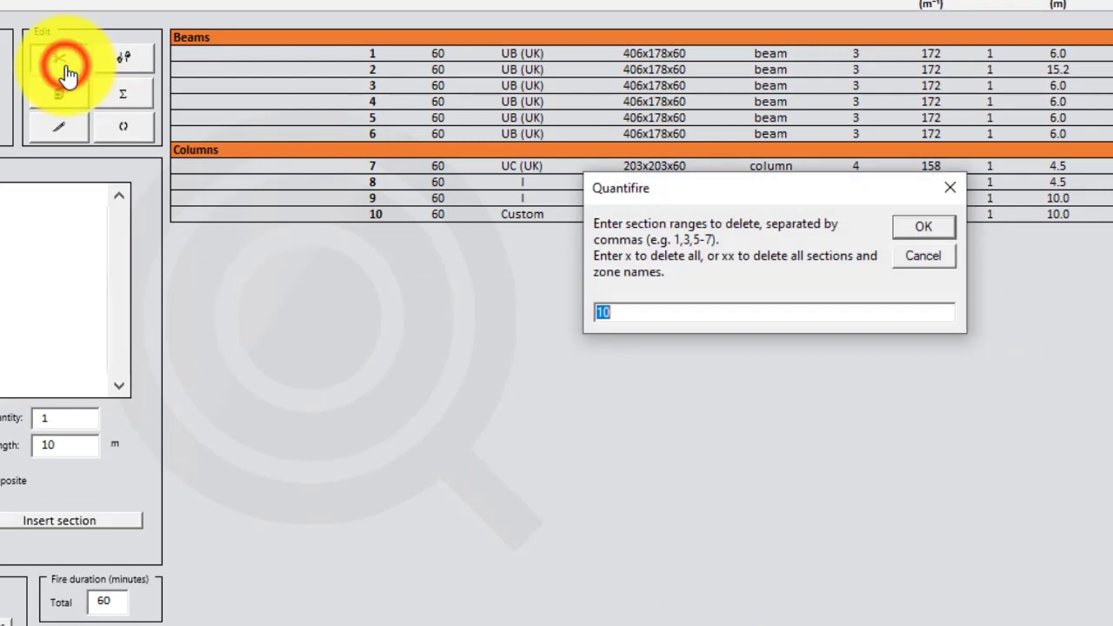
left_click(900, 257)
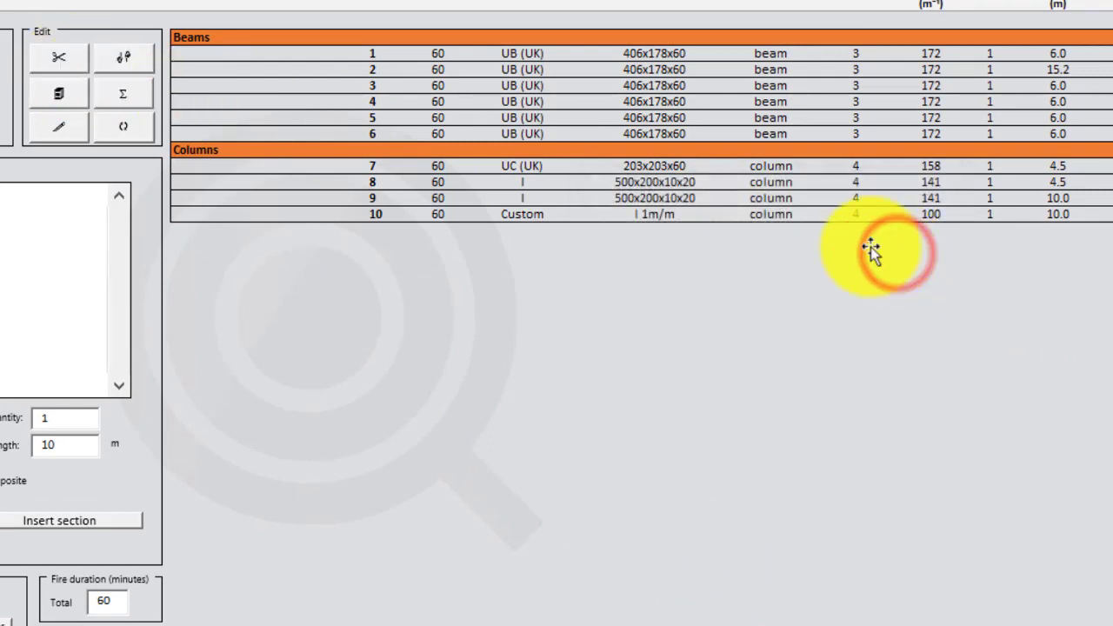
left_click(150, 68)
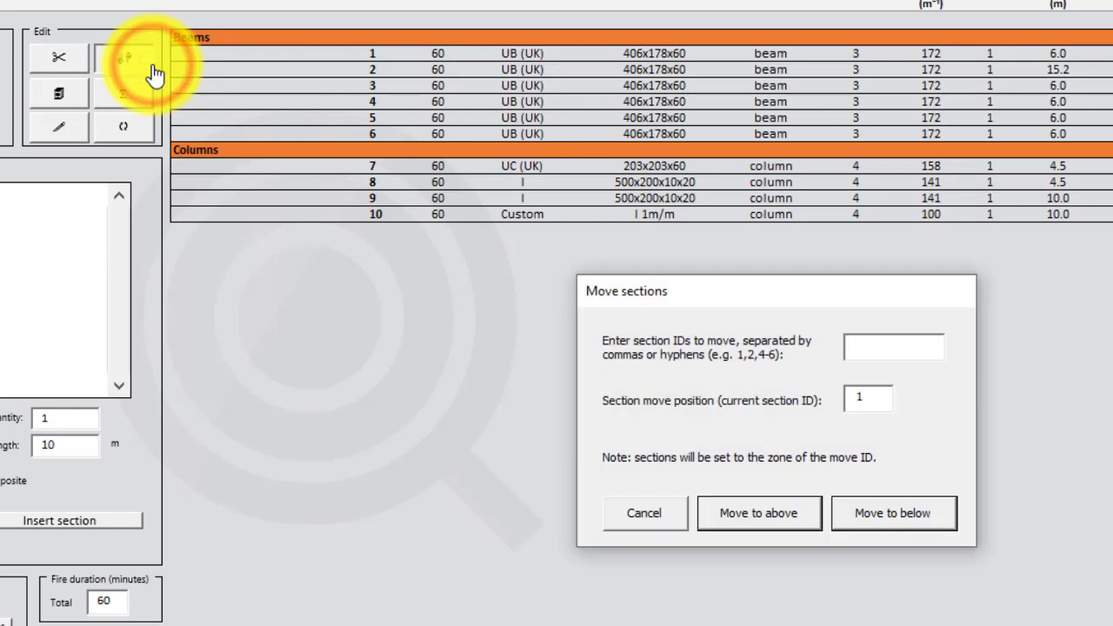
left_click(678, 529)
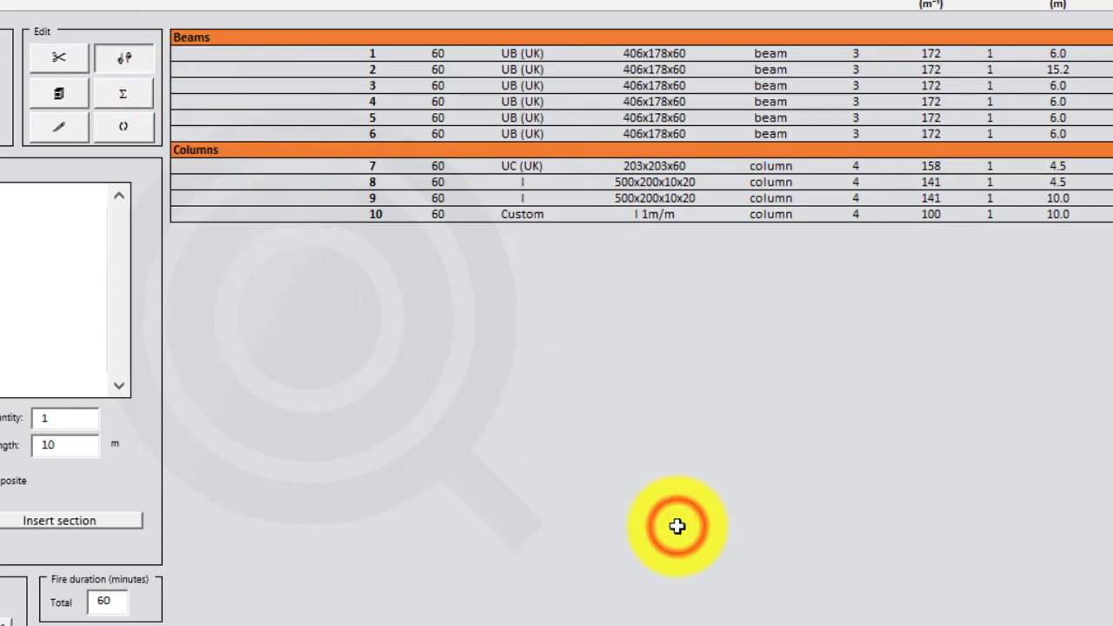
left_click(61, 96)
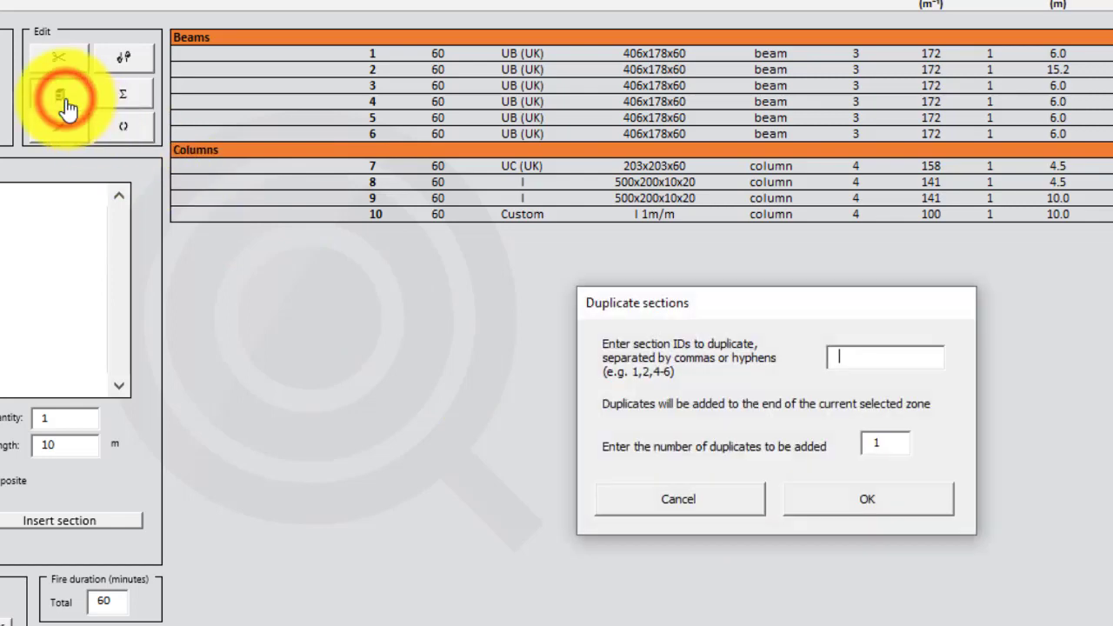
left_click(725, 496)
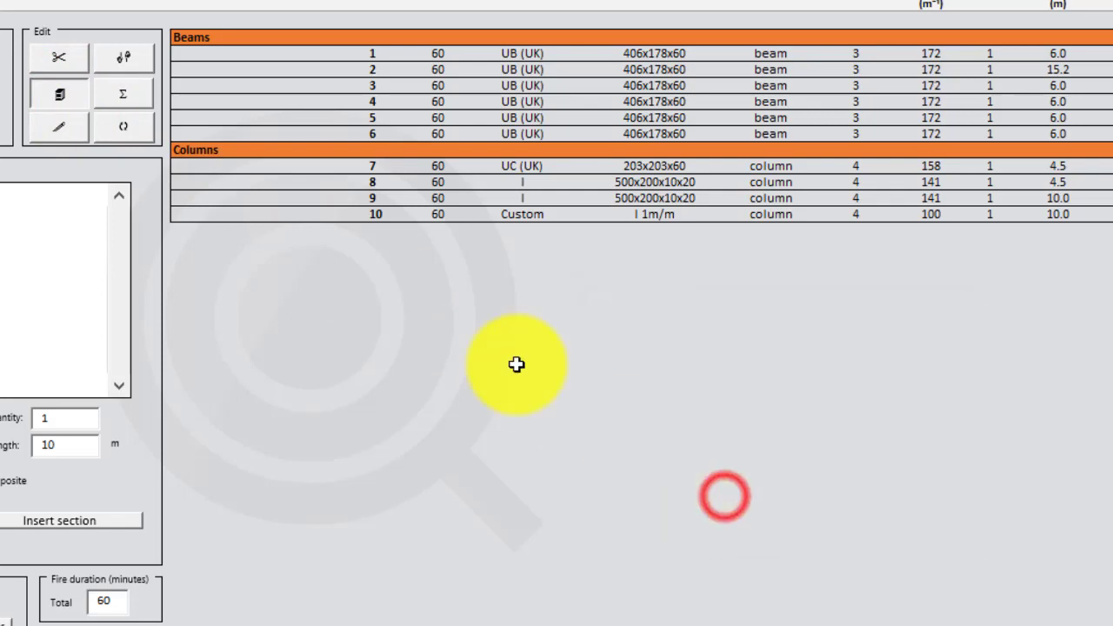
Review the quantity summary for the loaded product and dismiss it
left_click(135, 105)
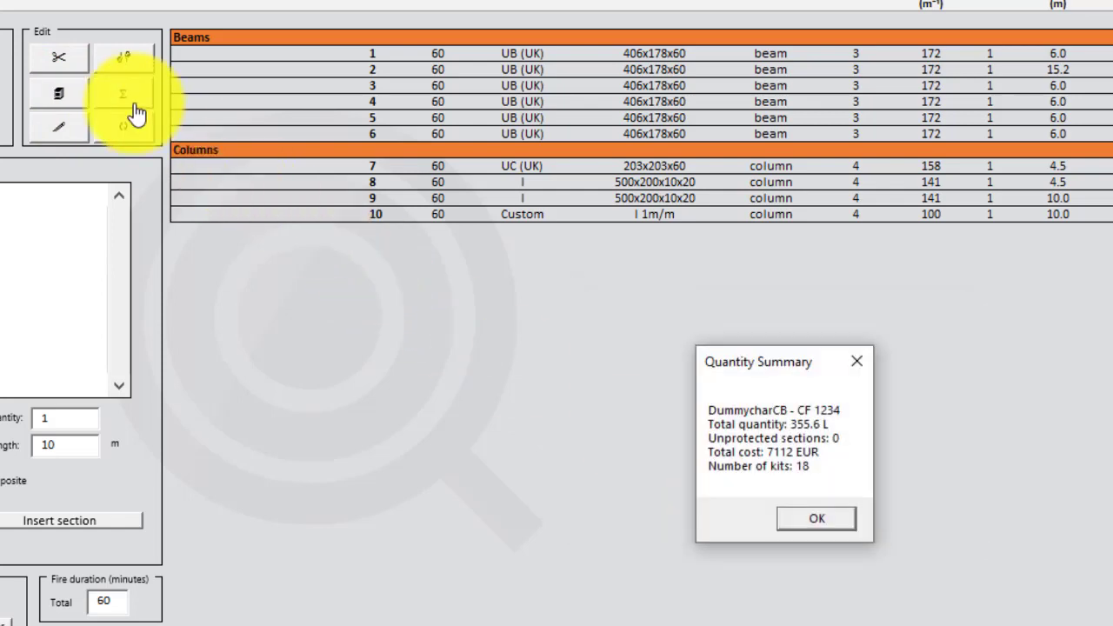
left_click(840, 516)
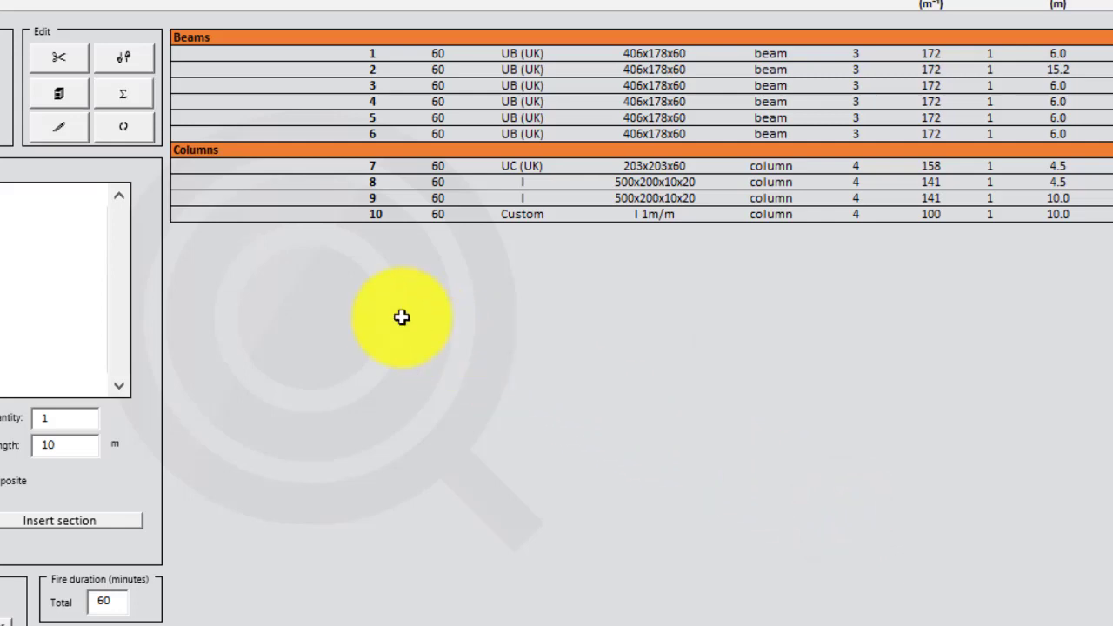
Enable direct editing of the take-off and enter "Comment ABC" as the comment for section 3
left_click(78, 130)
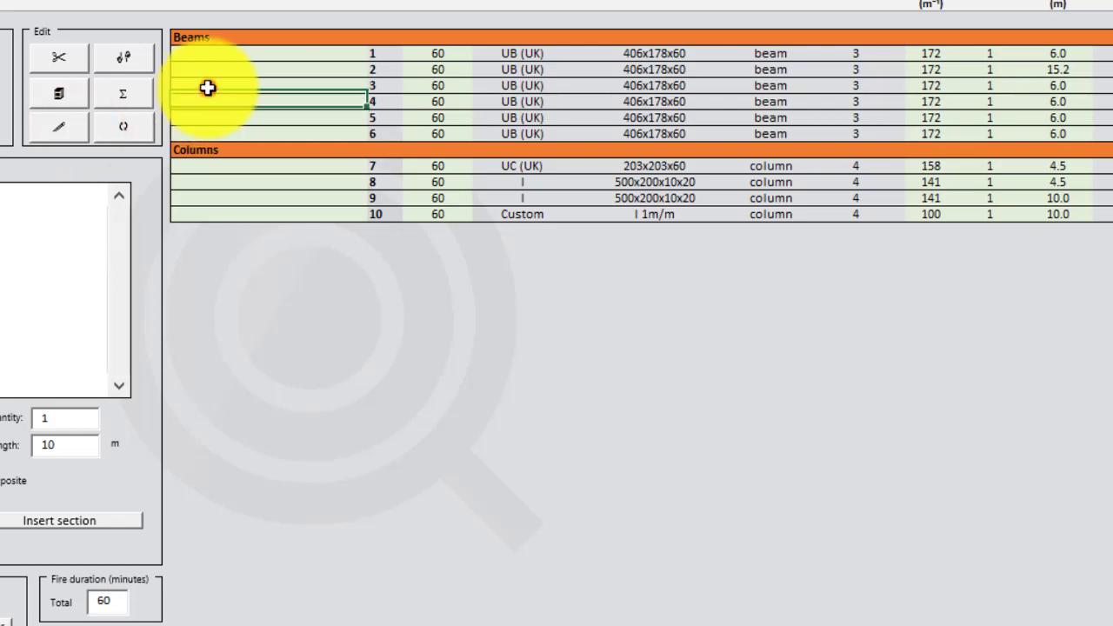
left_click(208, 88)
type("Comment")
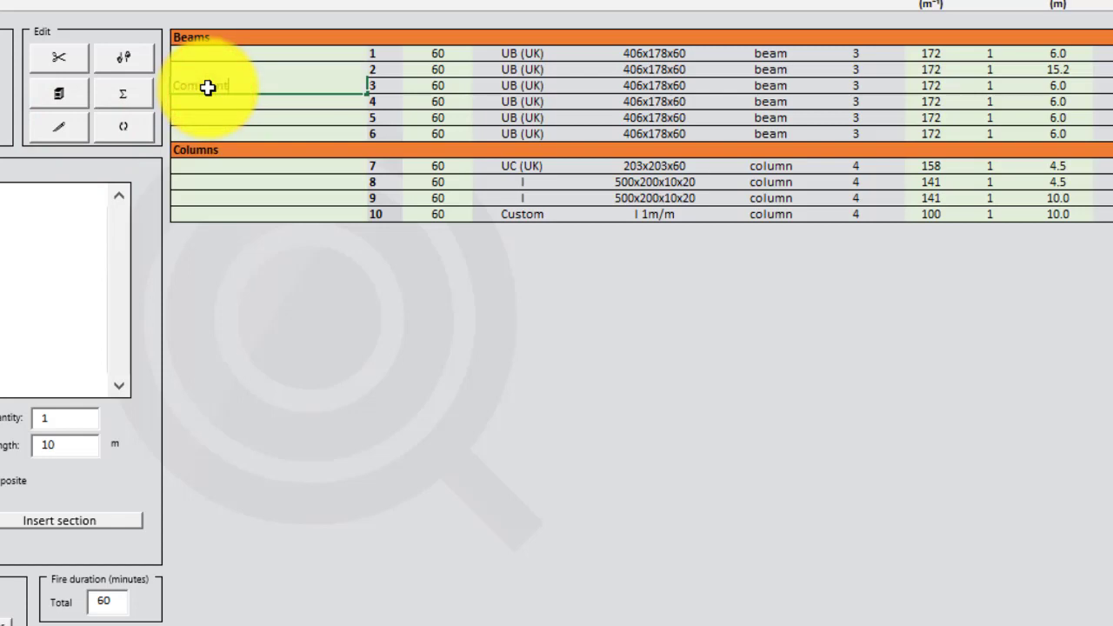
type(" ABC")
key("Return")
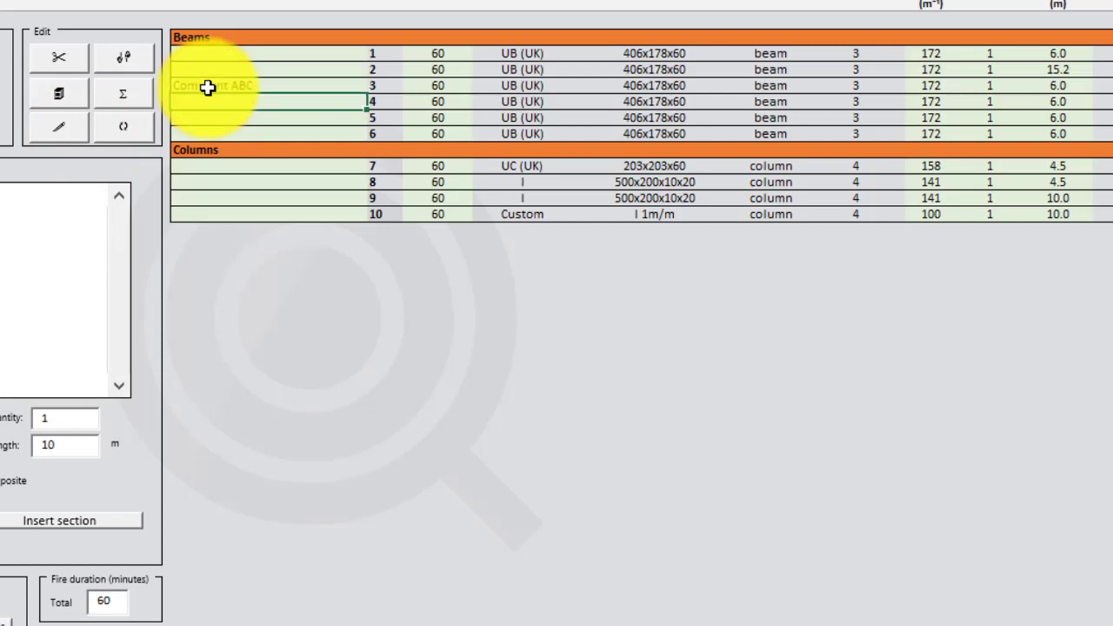
Set the fire duration of section 4 to 30 minutes and the quantity of section 2 to 2
left_click(437, 101)
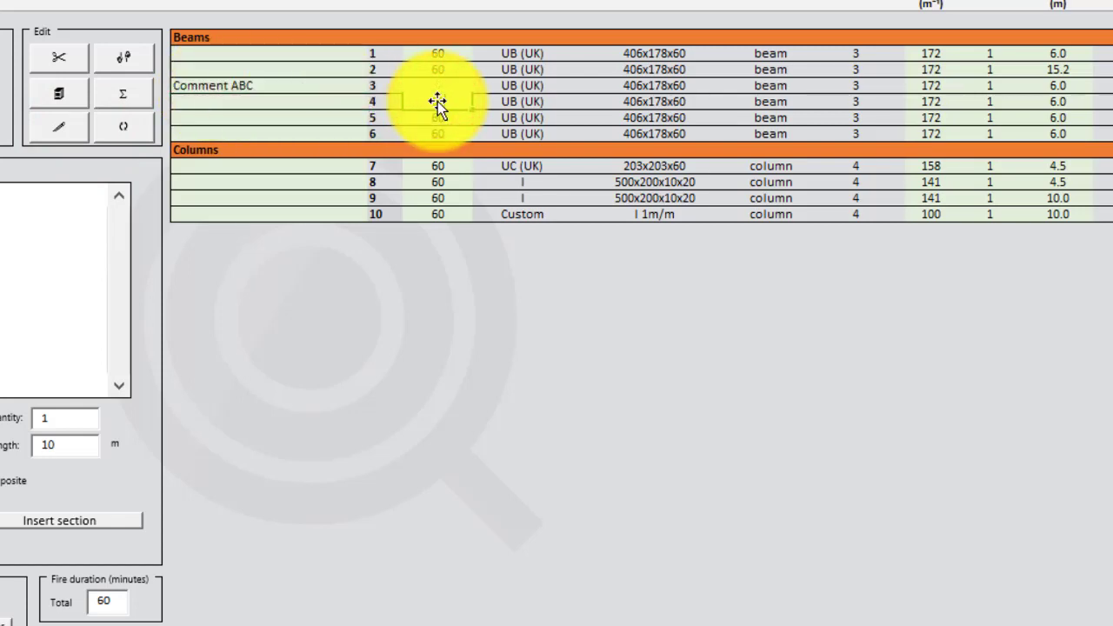
type("30")
key("Return")
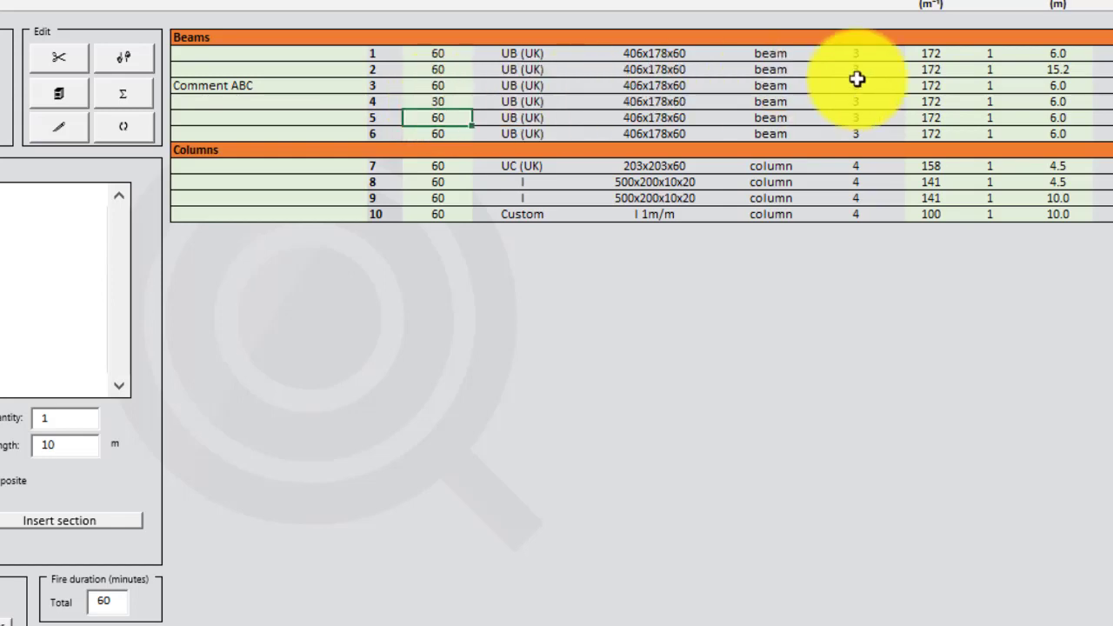
left_click(992, 80)
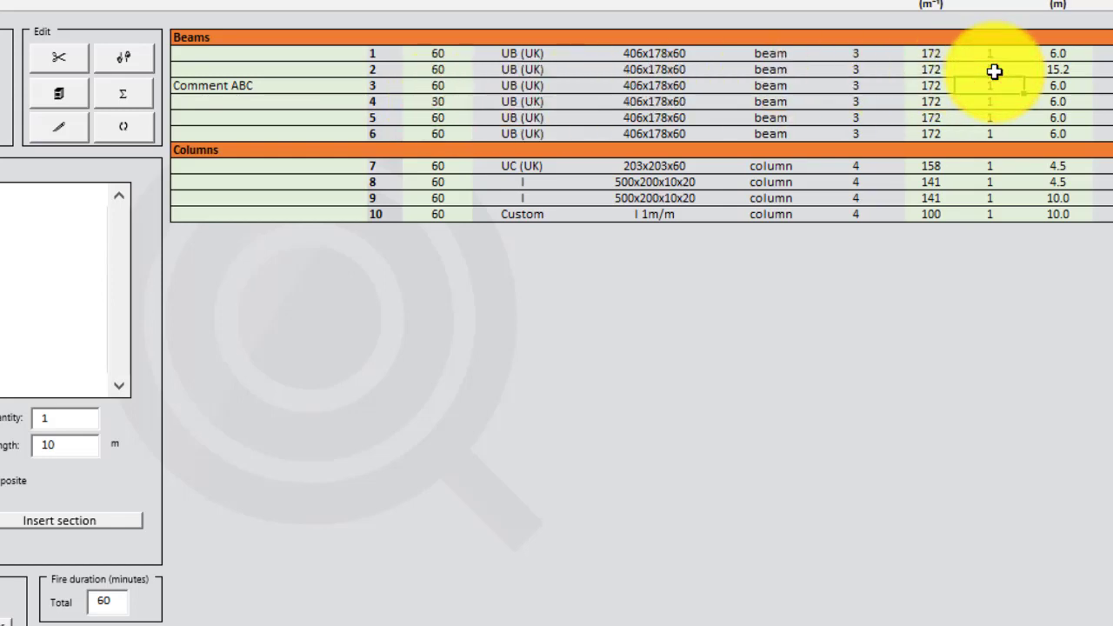
type("2")
Set the length of section 5 to 8 m and end direct editing to recalculate the take-off
left_click(1061, 117)
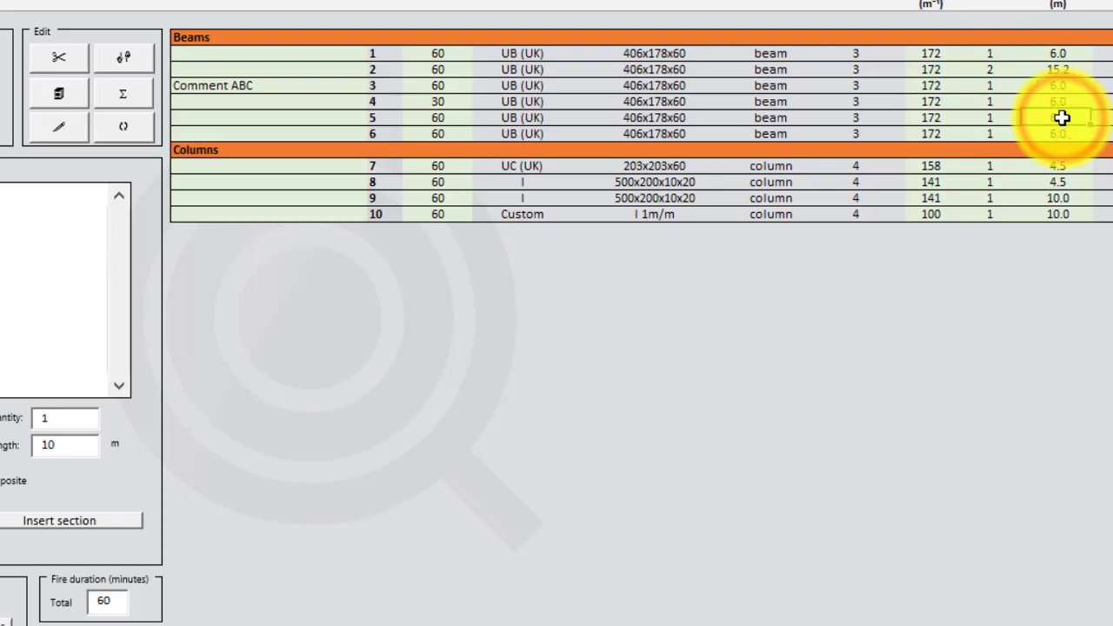
type("8")
key("Return")
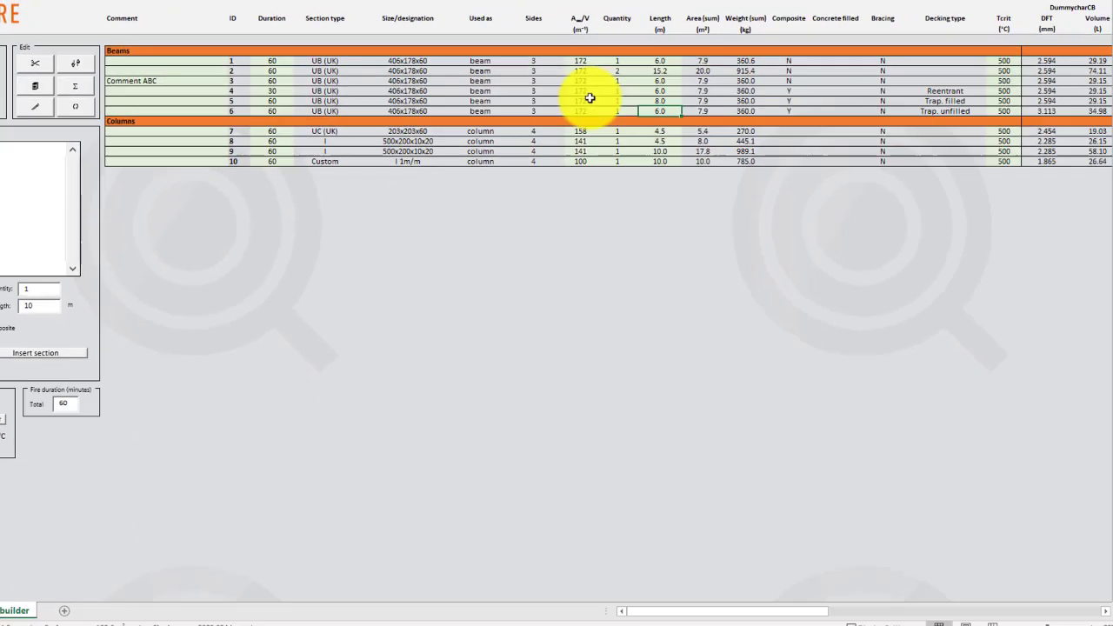
left_click(50, 108)
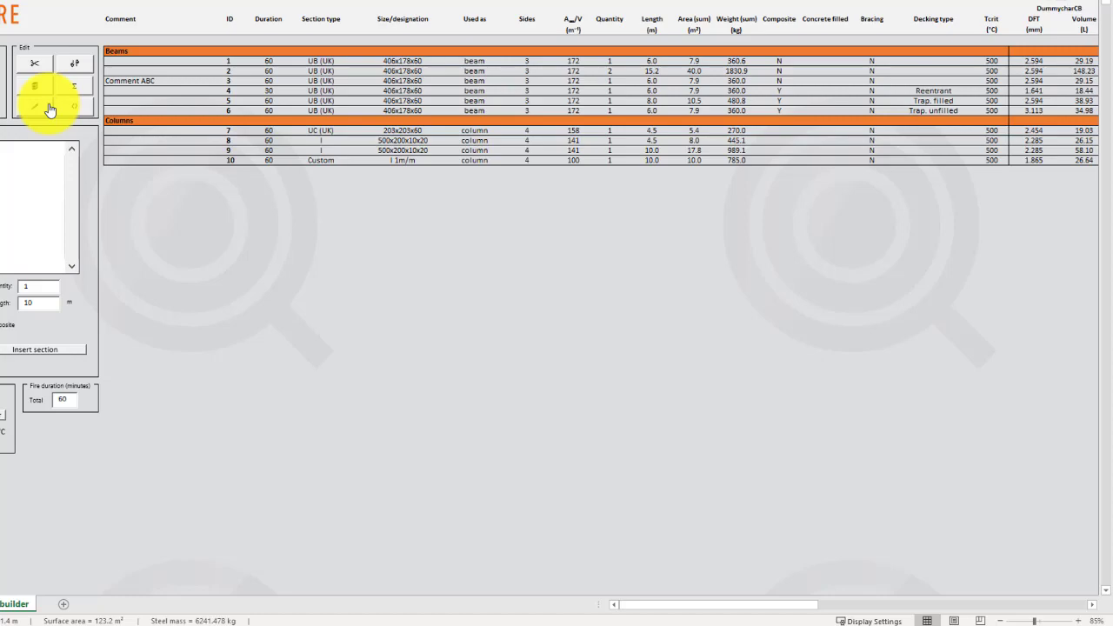
Examine the section selection and restriction options for bulk changes, keeping all sections selected with use, Tcrit method and open/hollow at any
left_click(84, 105)
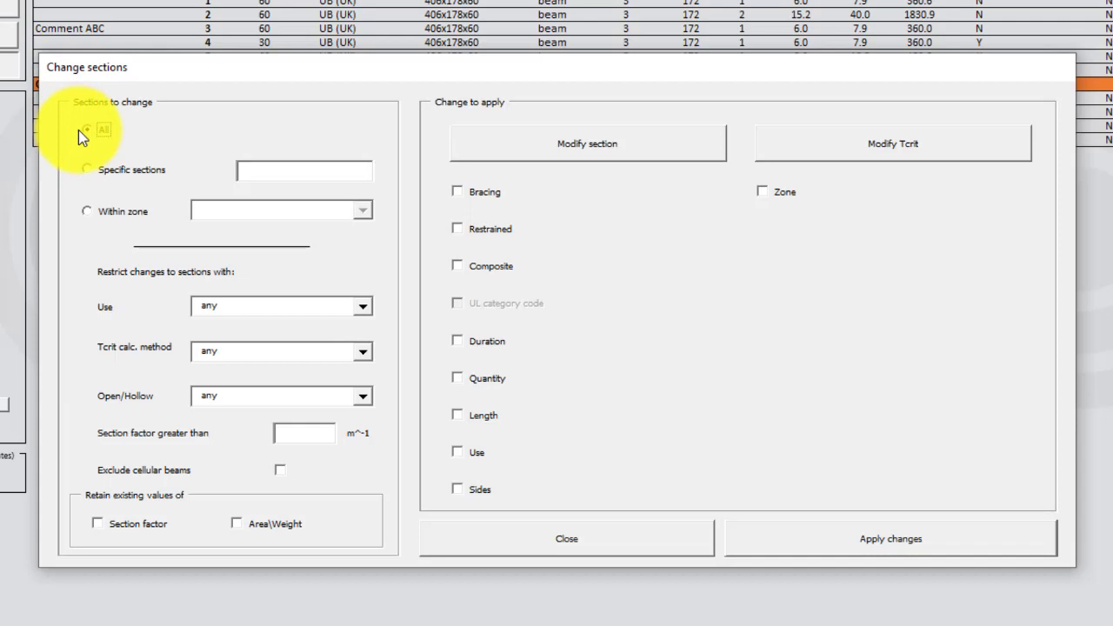
left_click(87, 168)
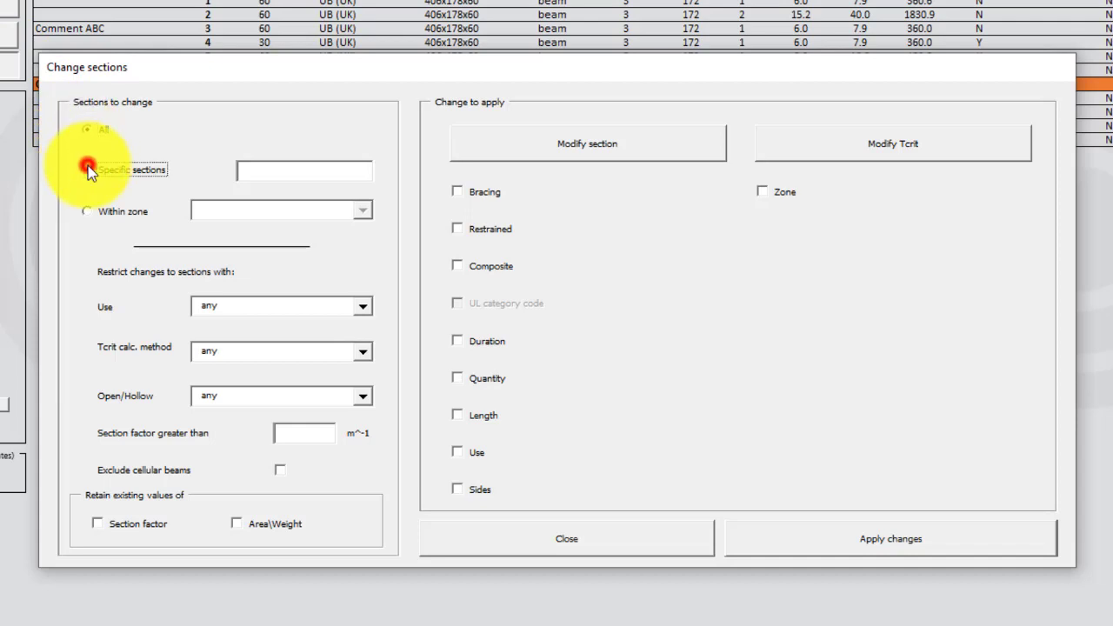
left_click(87, 211)
left_click(363, 212)
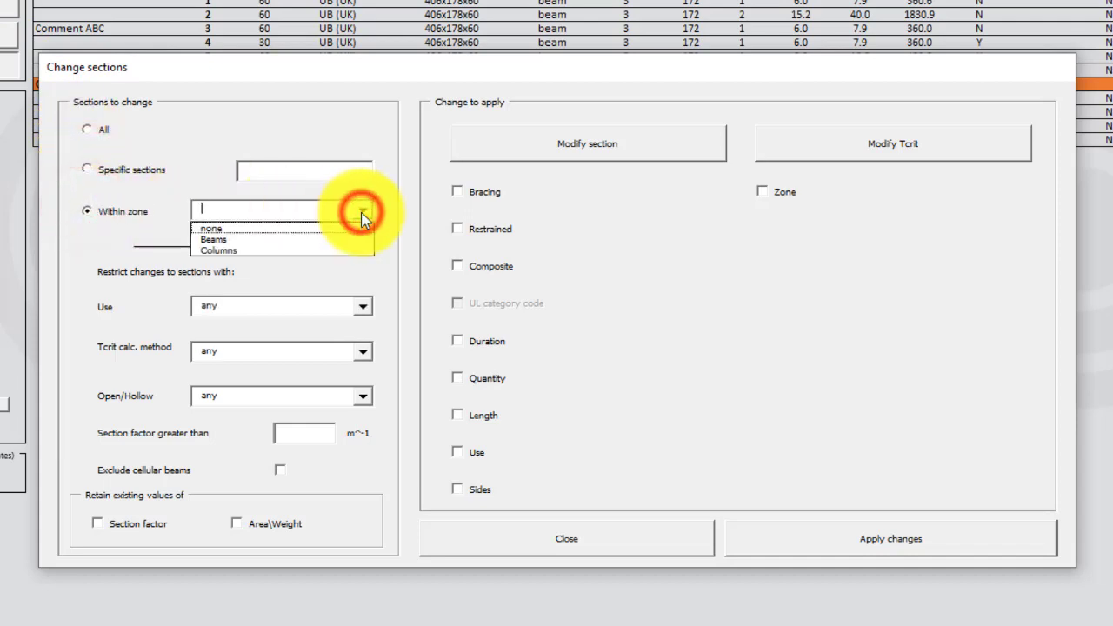
left_click(361, 212)
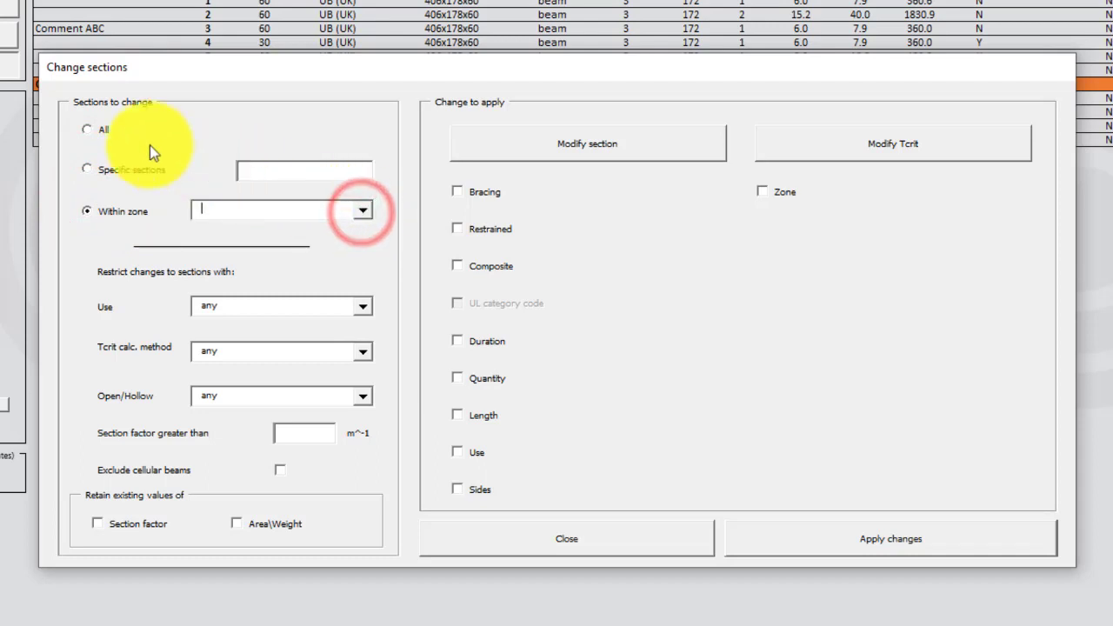
left_click(87, 130)
left_click(363, 306)
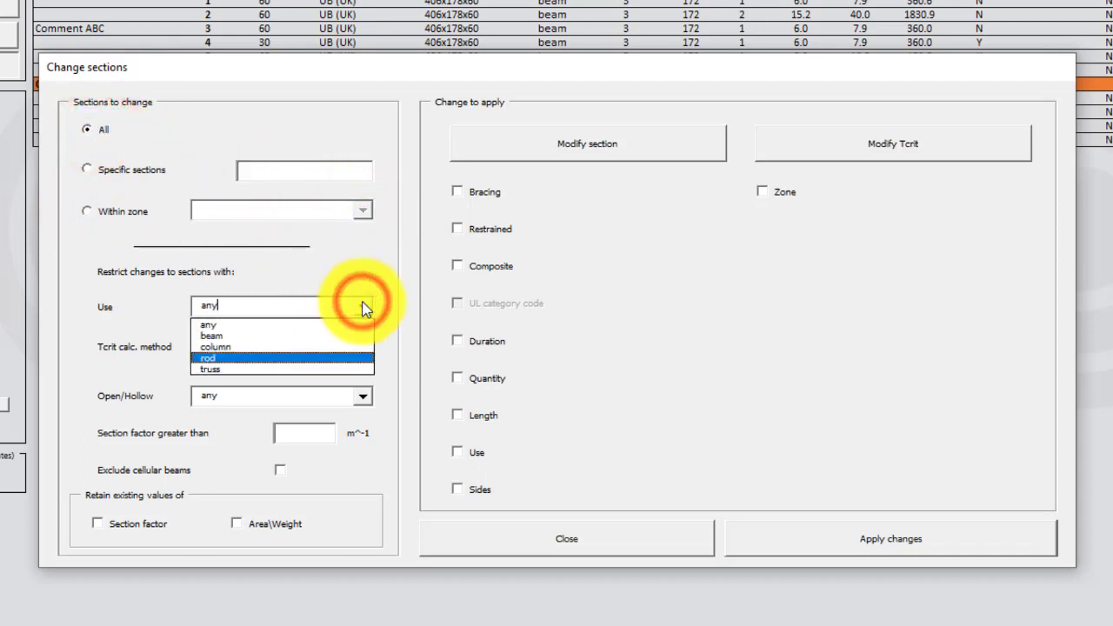
left_click(363, 306)
left_click(363, 351)
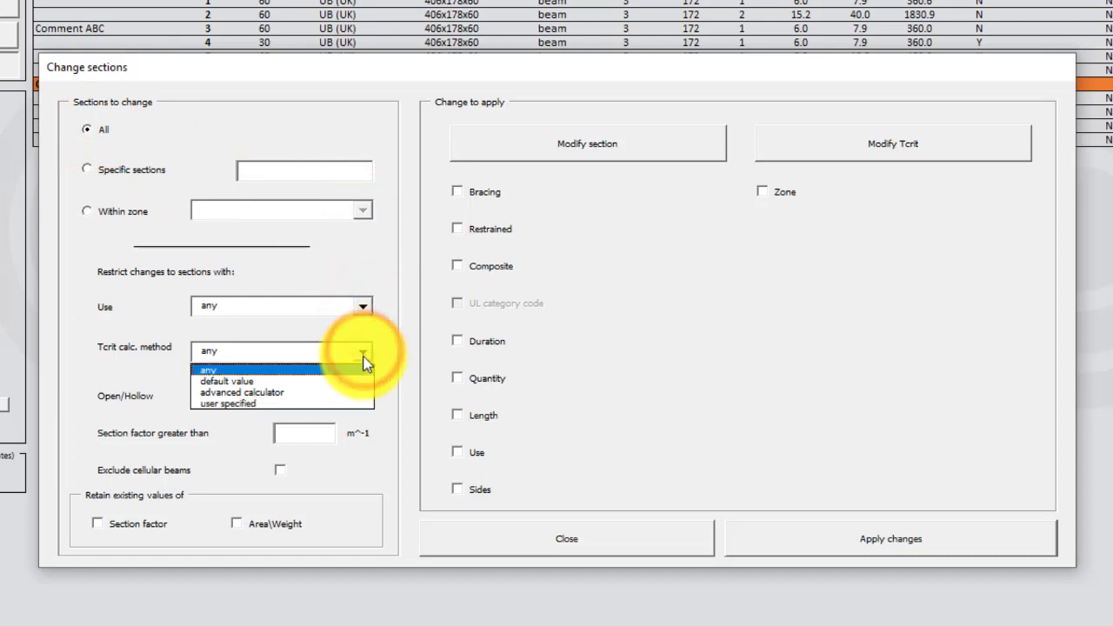
left_click(363, 359)
left_click(363, 396)
left_click(363, 395)
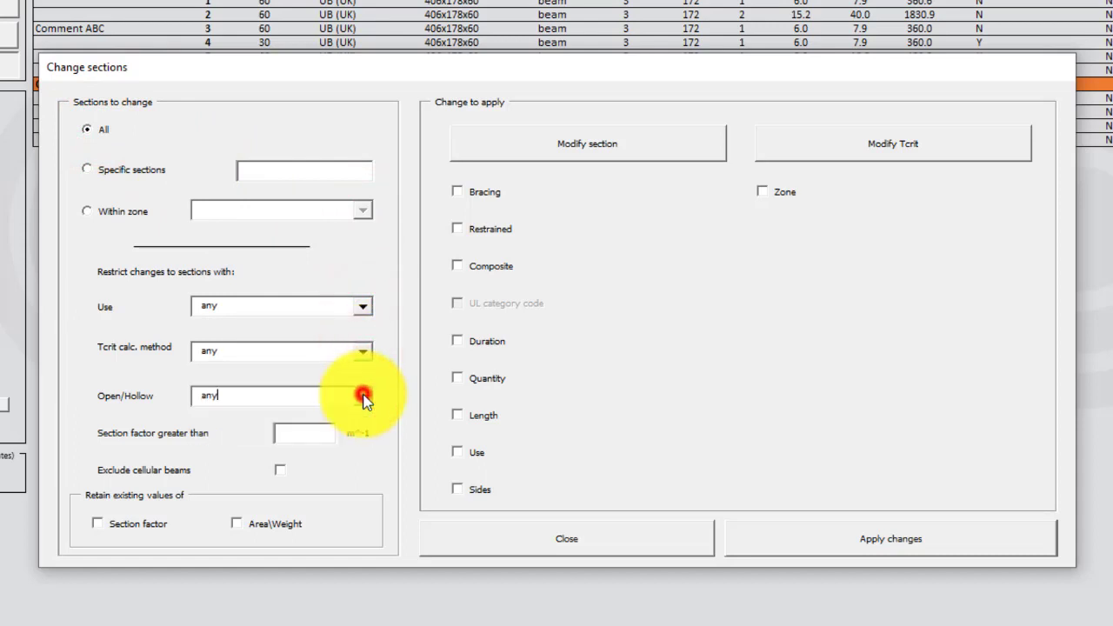
Apply a fire duration of 90 minutes to all sections in the take-off
left_click(453, 343)
left_click(596, 341)
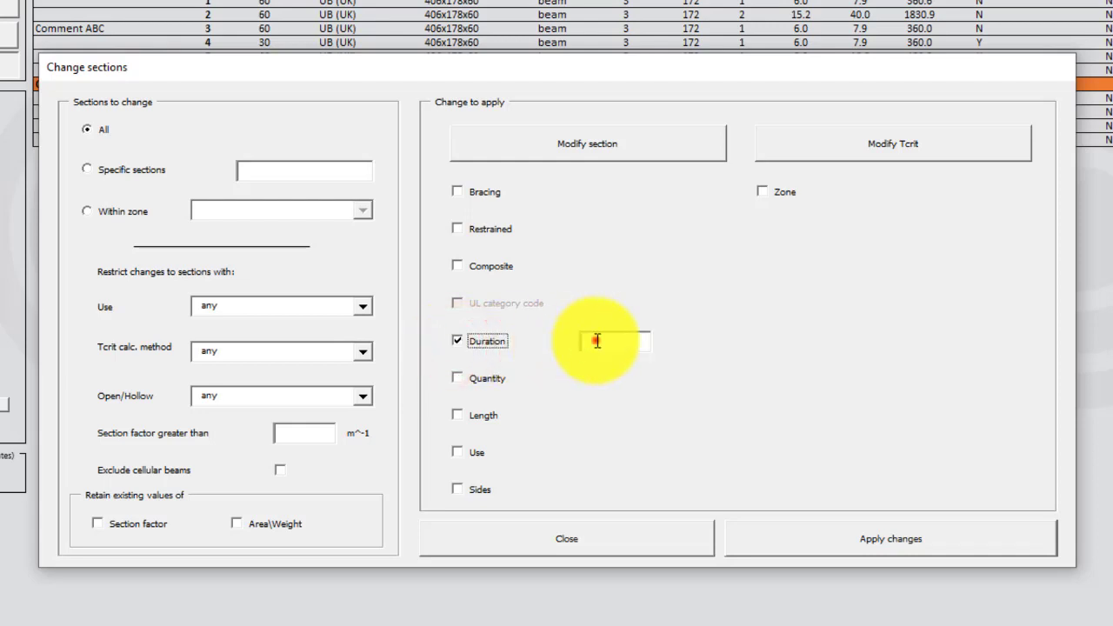
type("90")
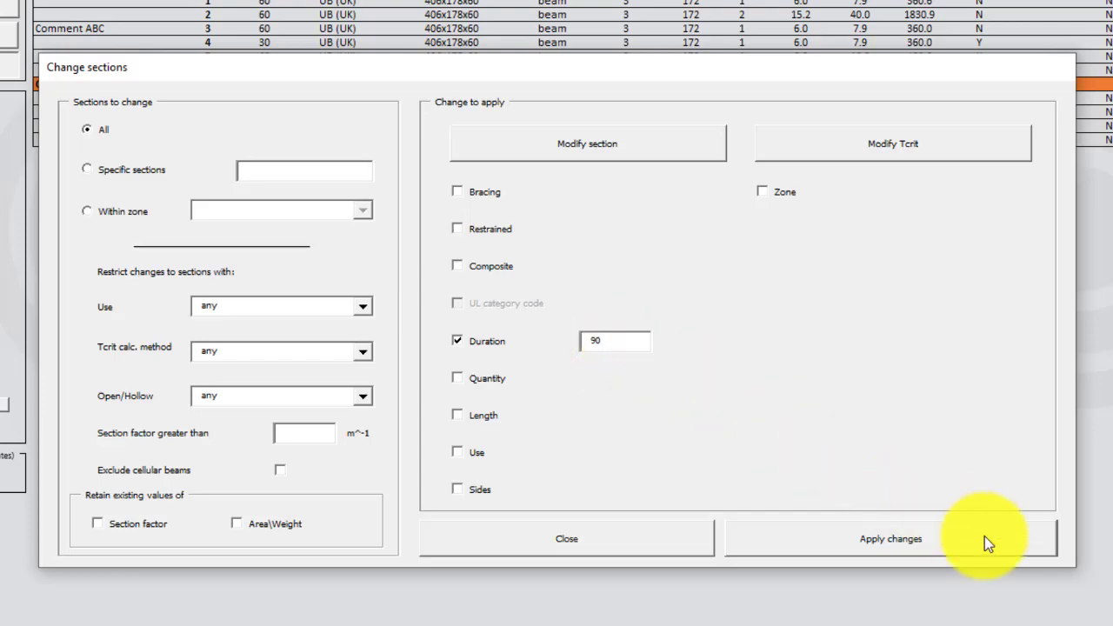
left_click(846, 509)
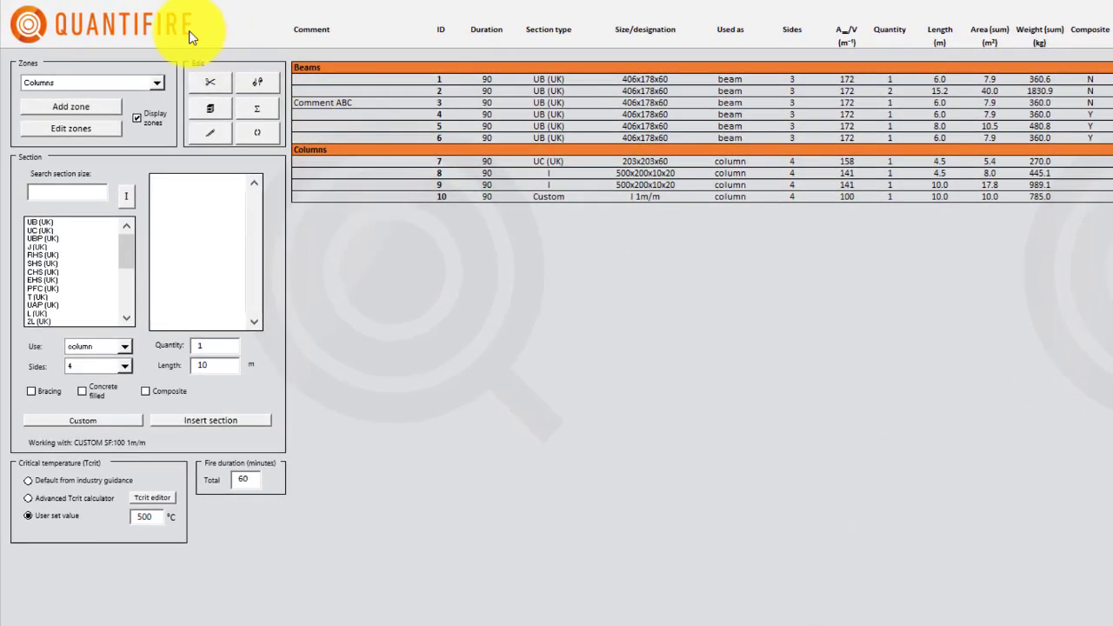
Start creating a report as a new revision and save the job with the description "My first report"
left_click(189, 31)
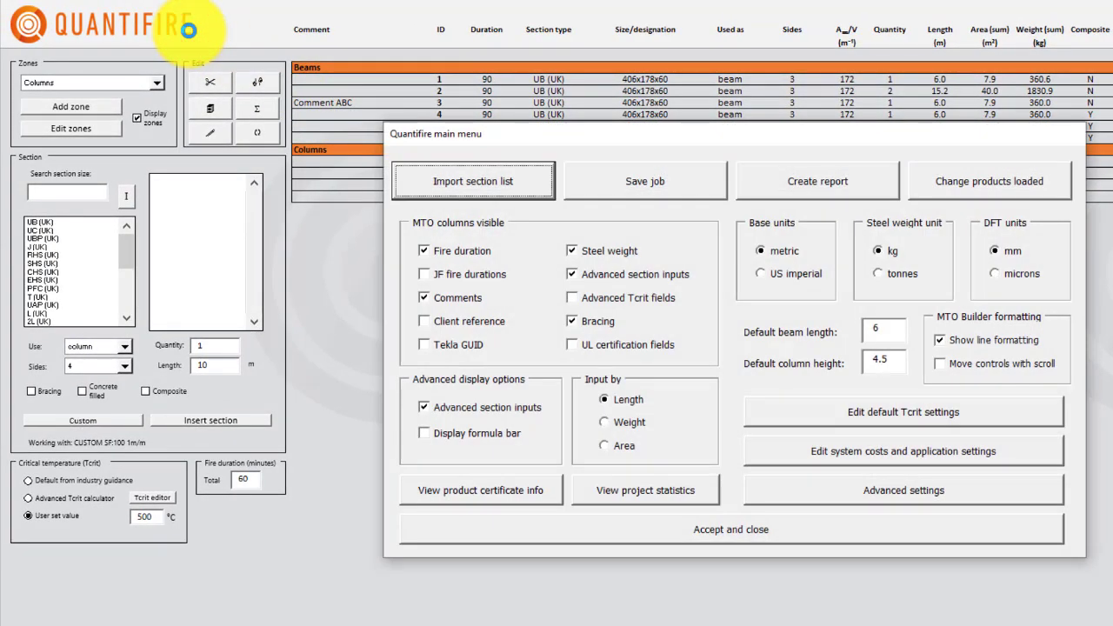
left_click(858, 185)
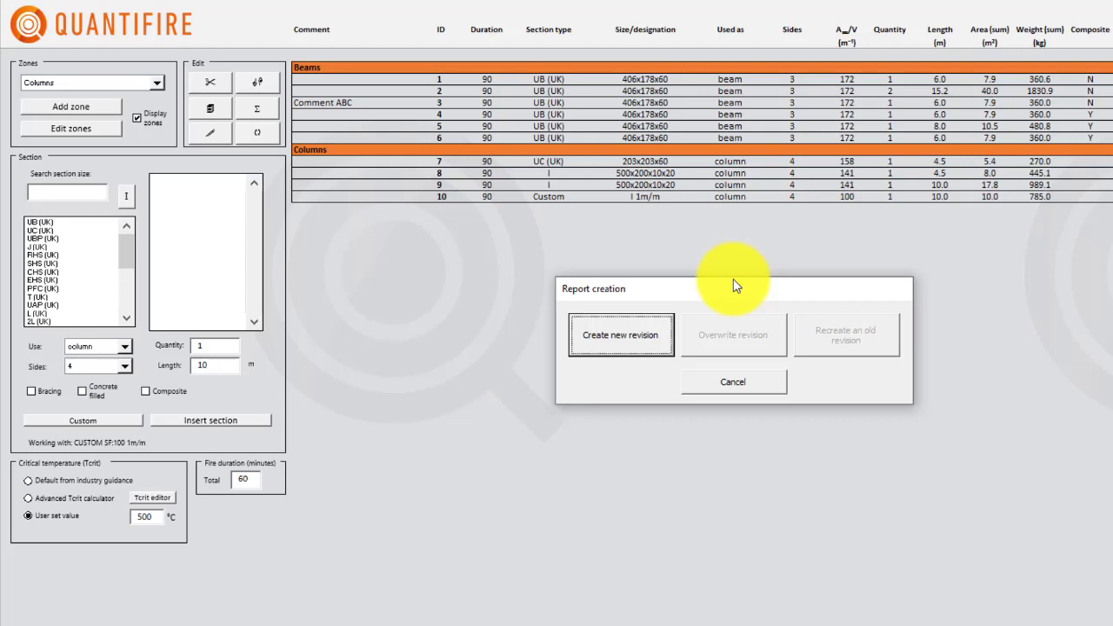
left_click(668, 334)
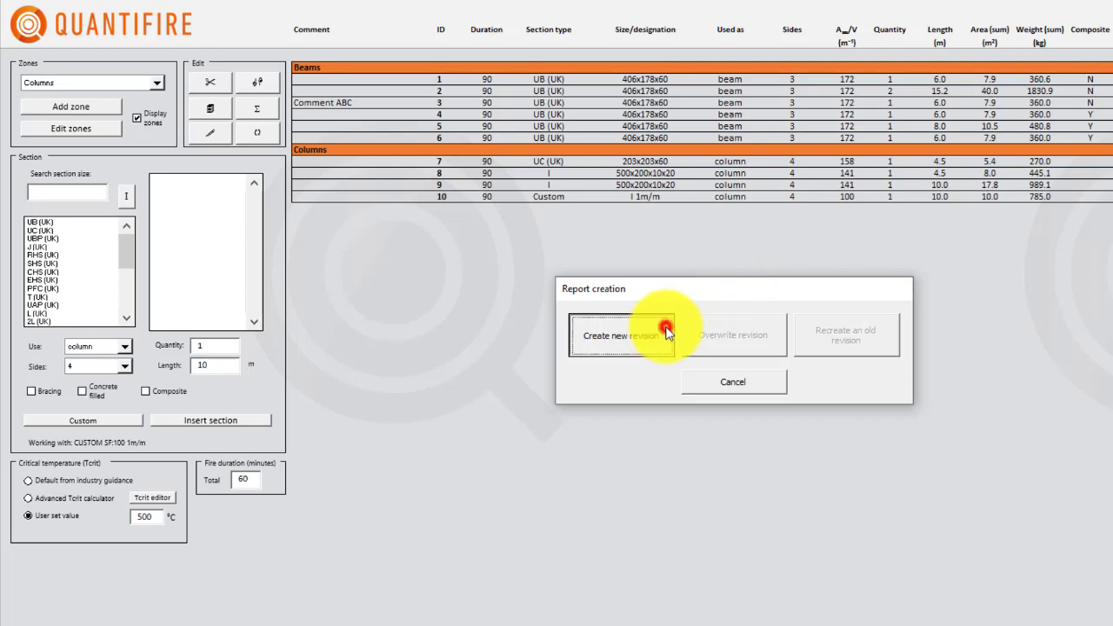
type("M")
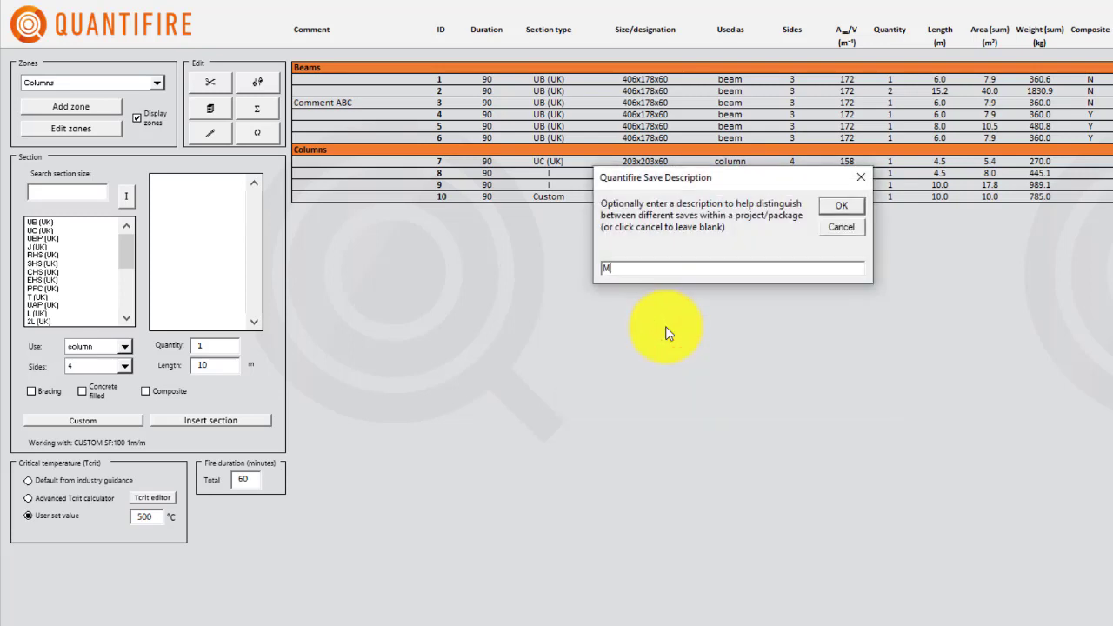
type("y first report")
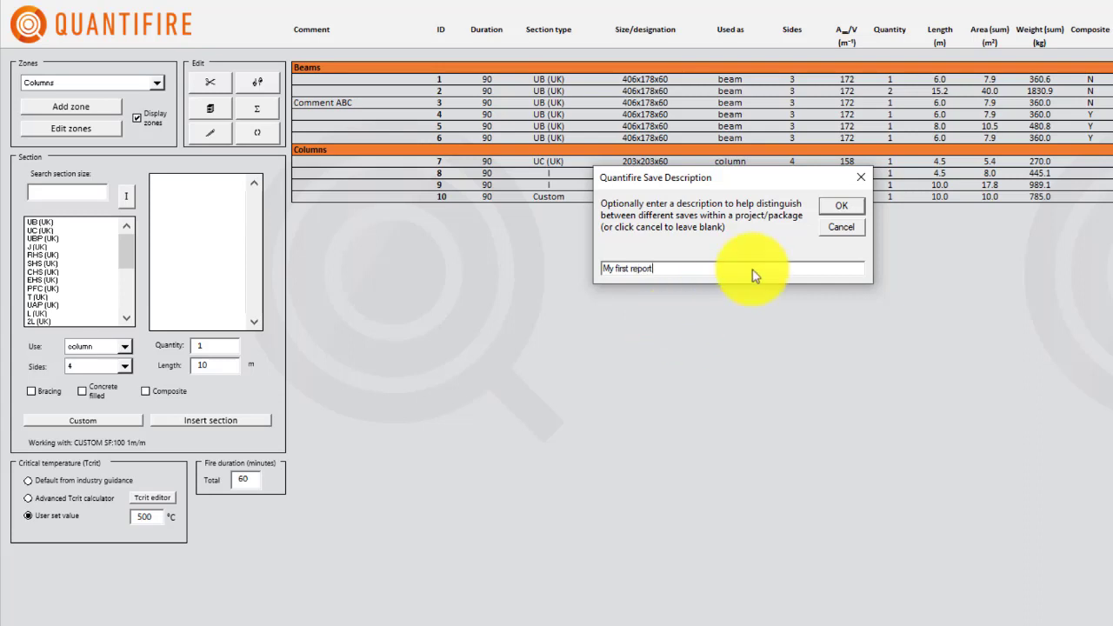
left_click(840, 210)
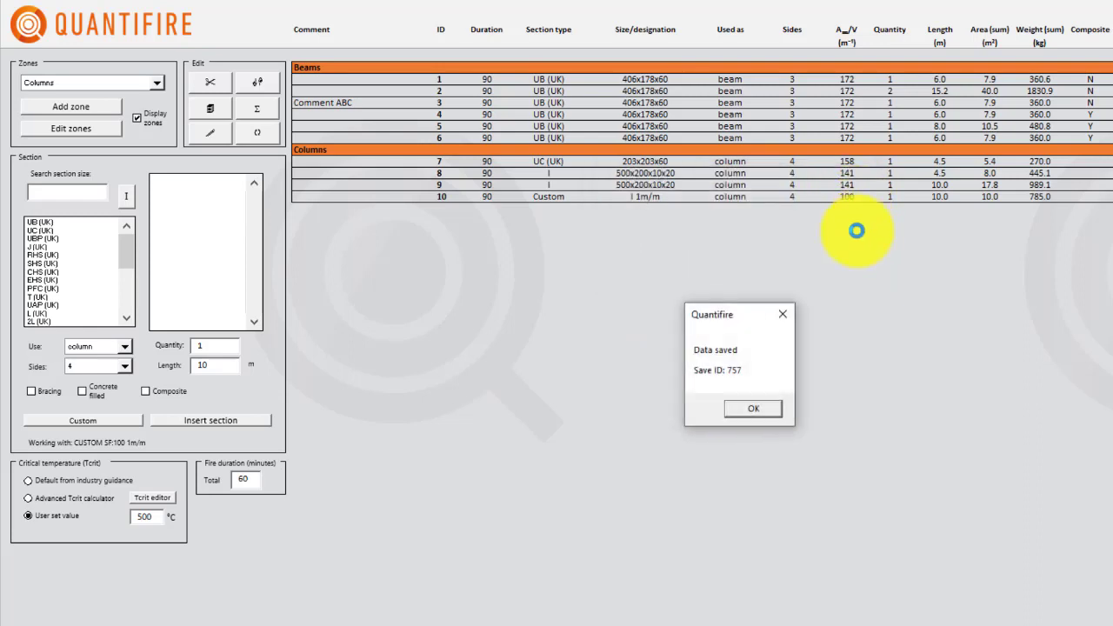
left_click(776, 409)
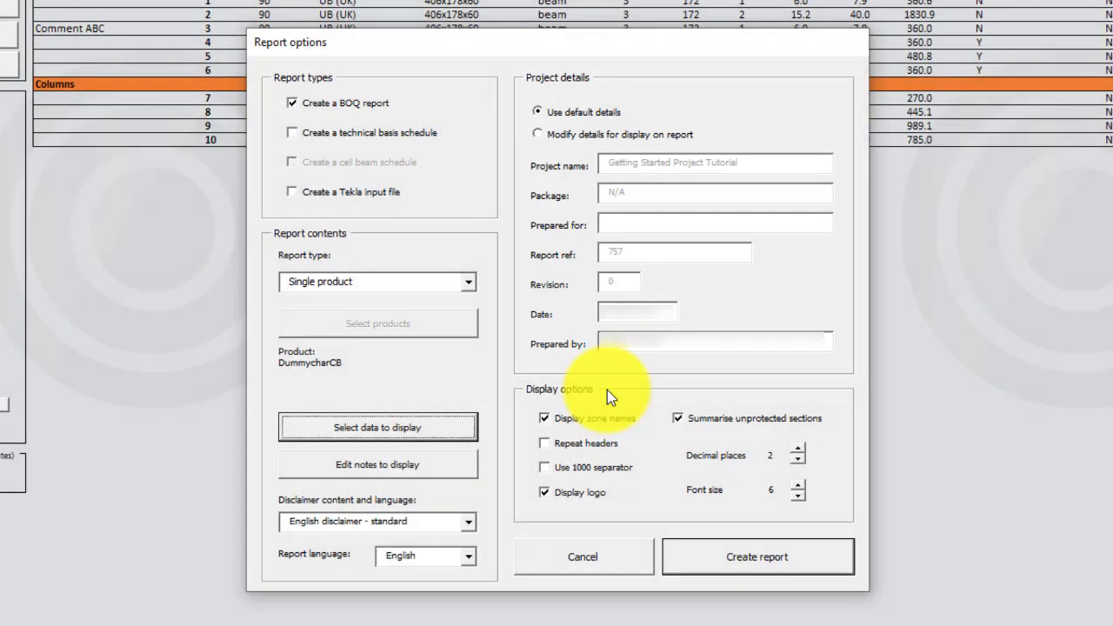
Add a technical basis schedule to the BOQ report, keeping the default project details and the preset report columns
left_click(536, 134)
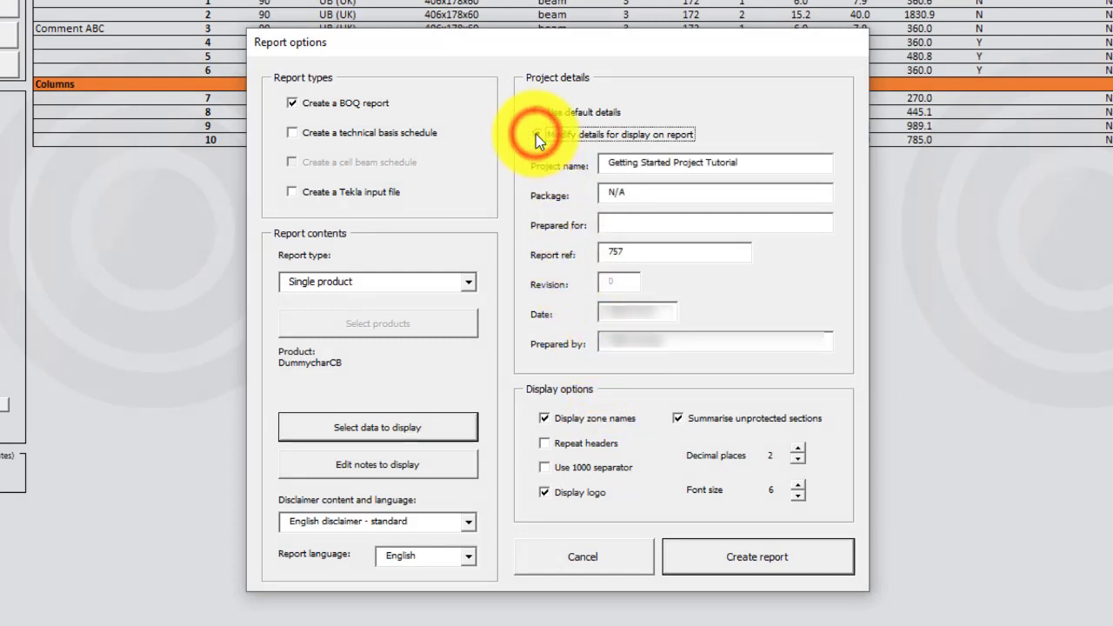
left_click(538, 112)
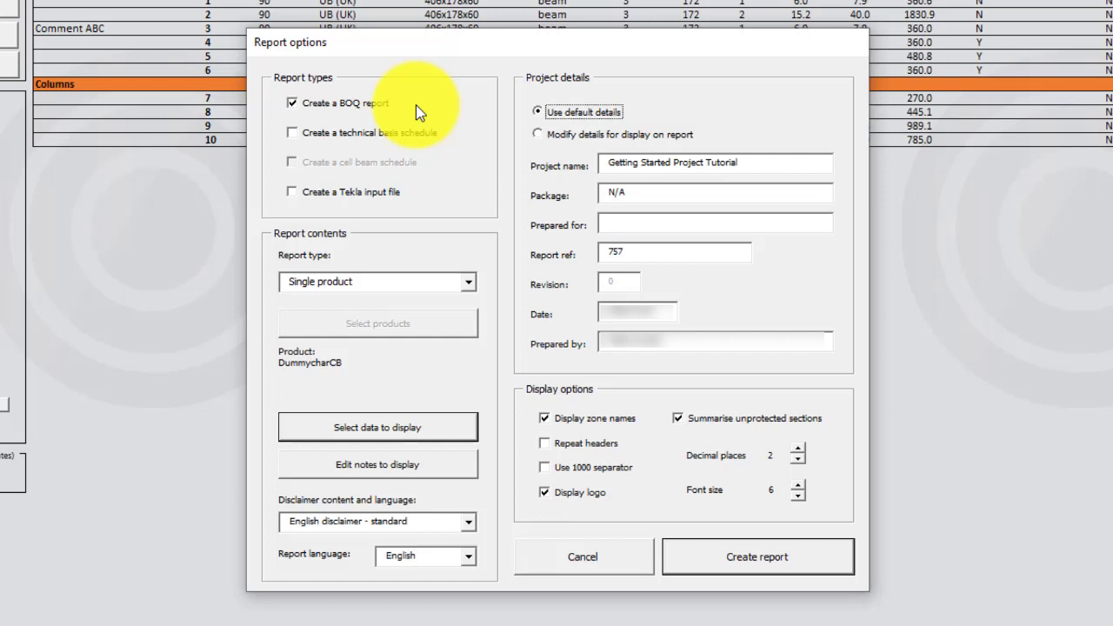
left_click(294, 138)
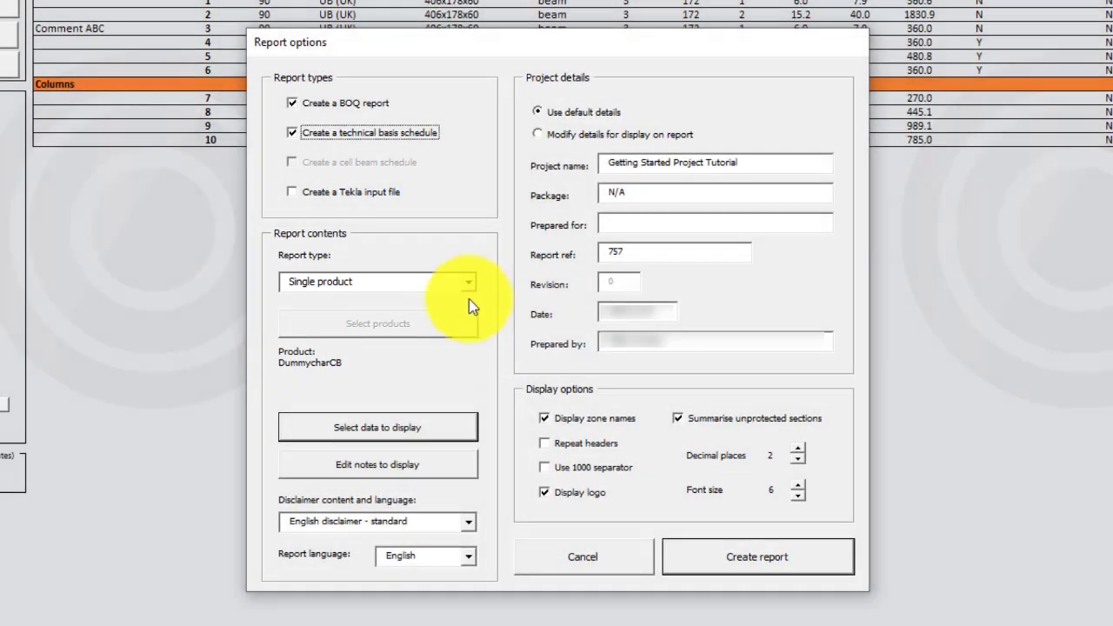
left_click(450, 424)
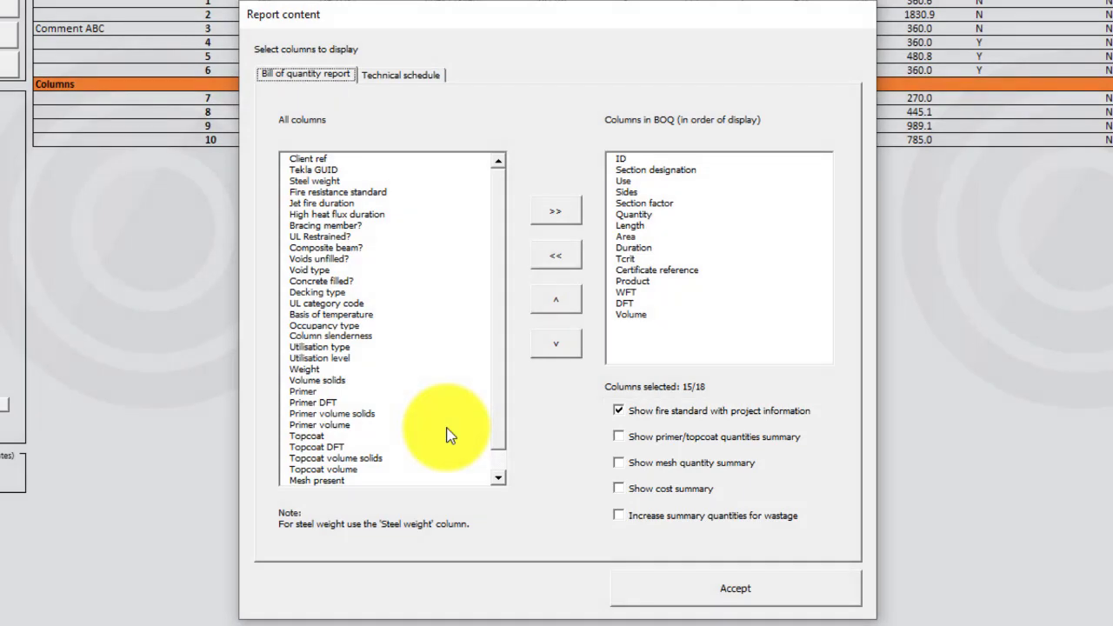
left_click(799, 598)
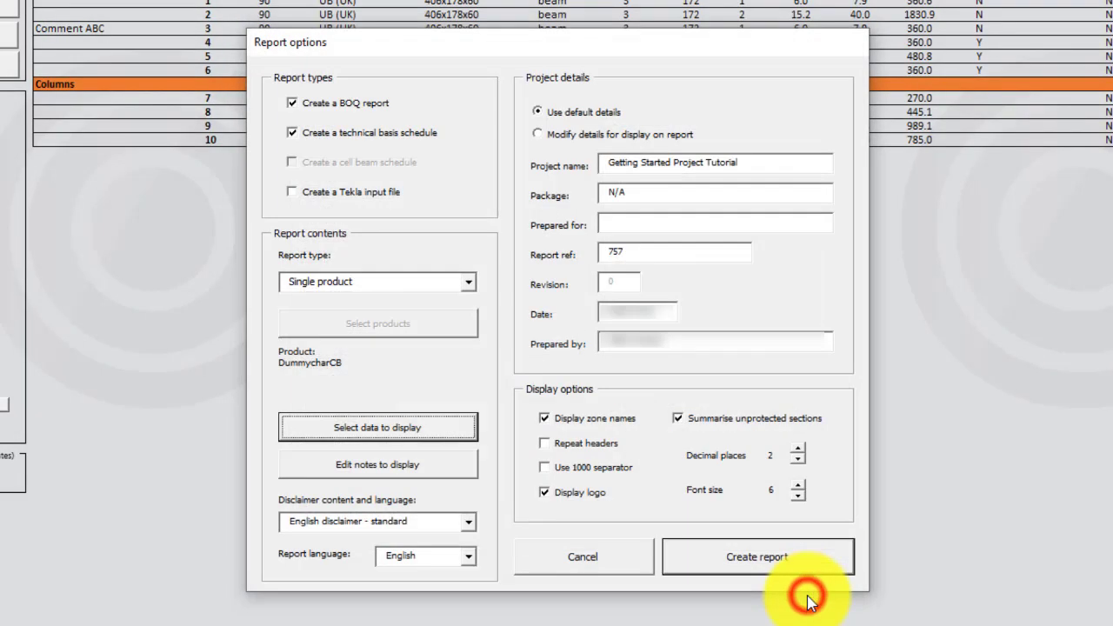
Set the report notes automatically and add the custom note "MY note ABC" to the notes displayed
left_click(469, 463)
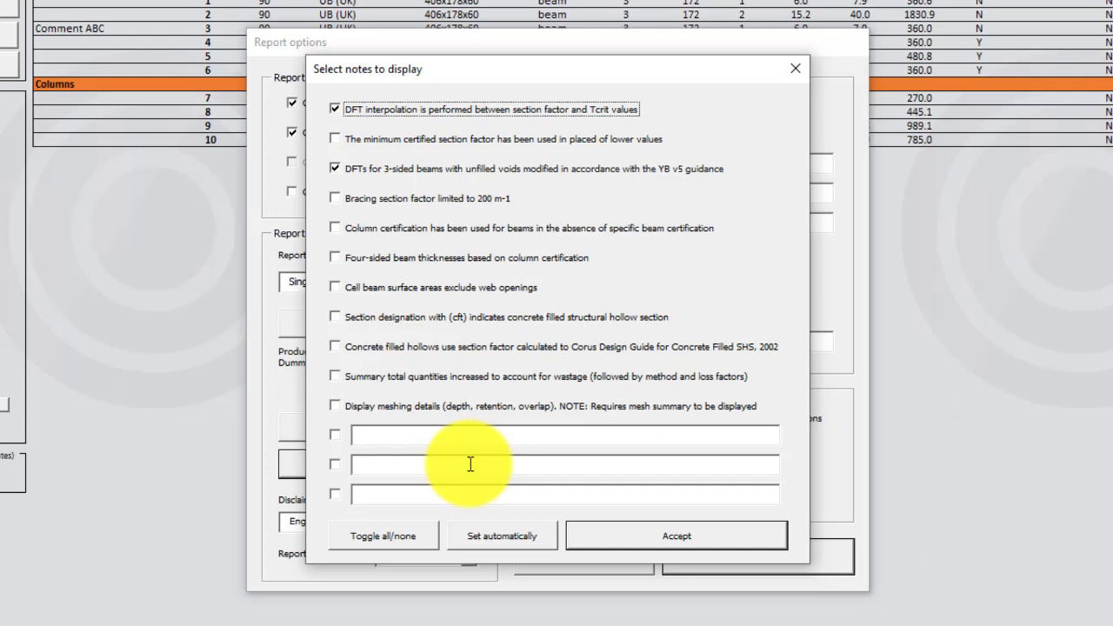
left_click(544, 536)
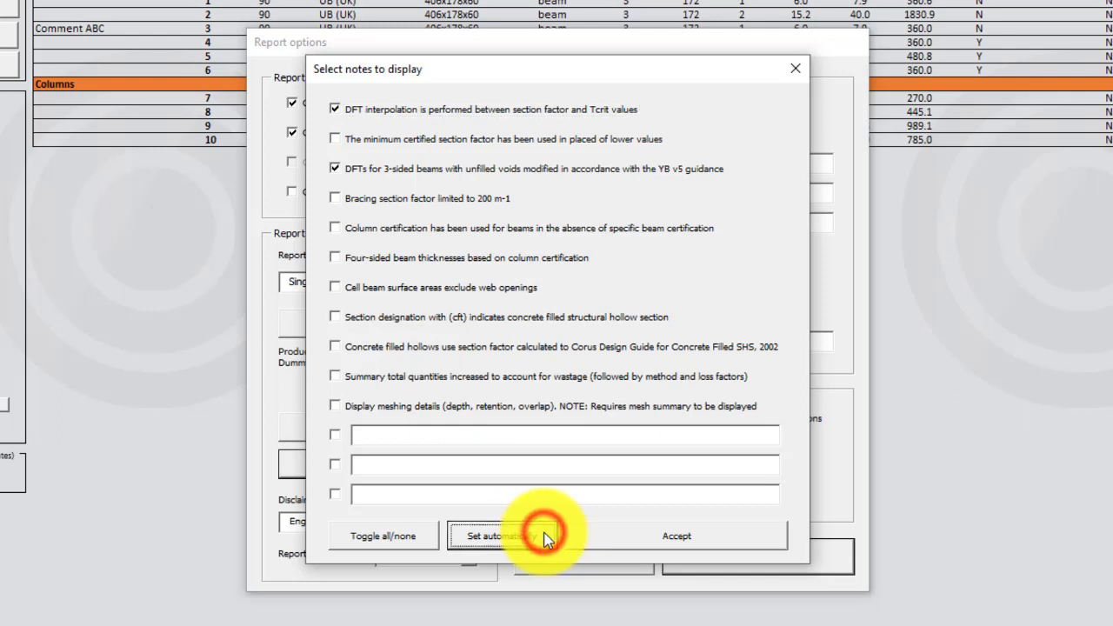
left_click(336, 437)
left_click(379, 441)
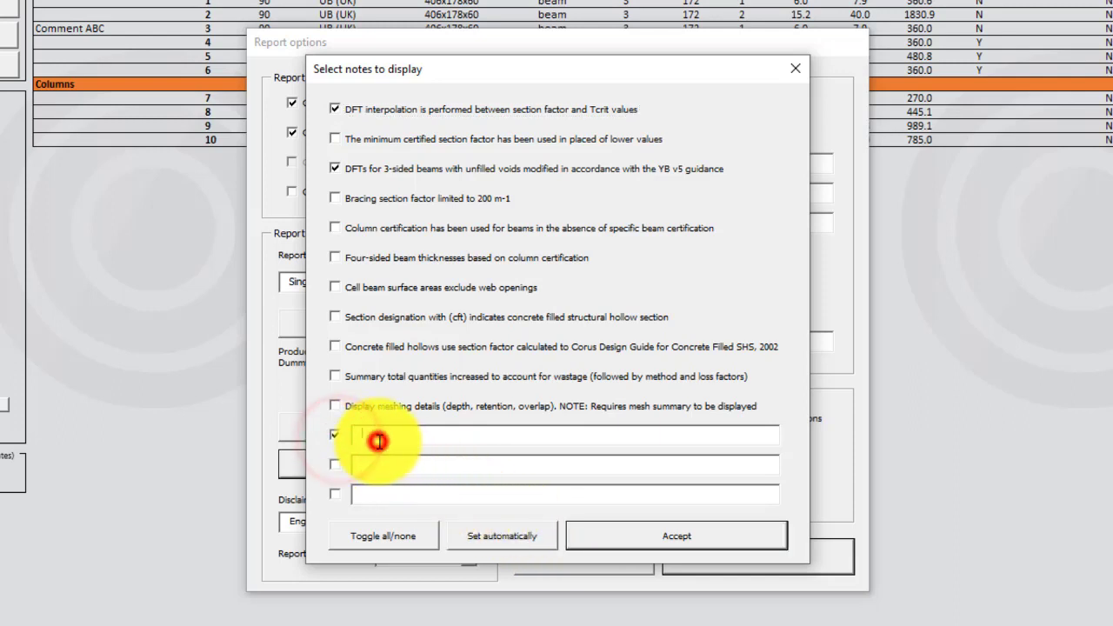
type("MY note ABC")
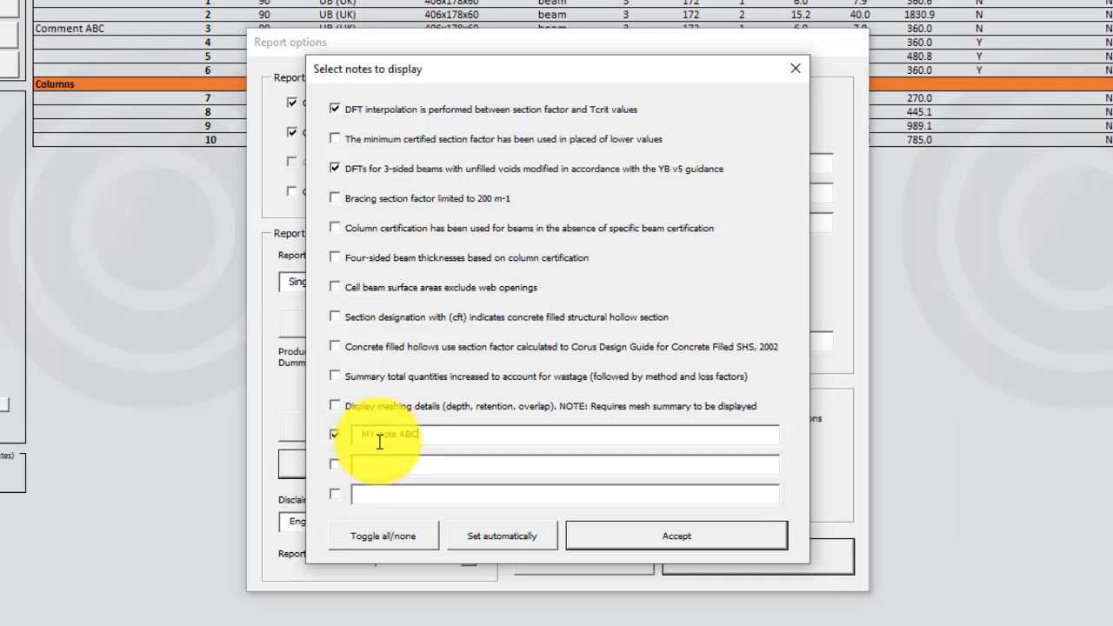
left_click(619, 536)
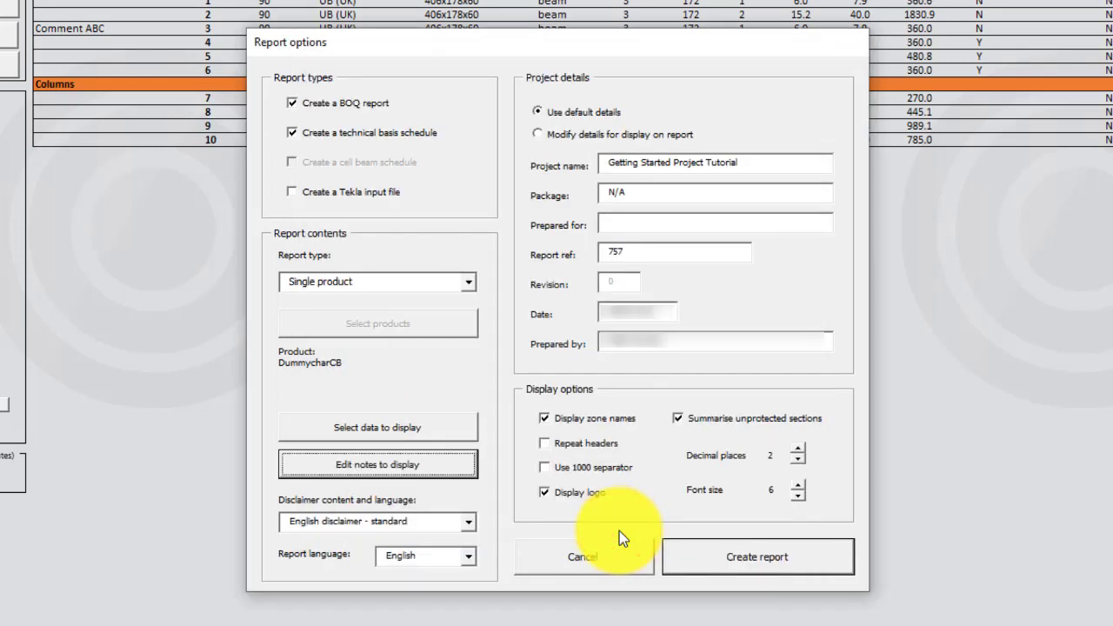
Check the disclaimer options, keep the standard English disclaimer, and create the report
left_click(468, 521)
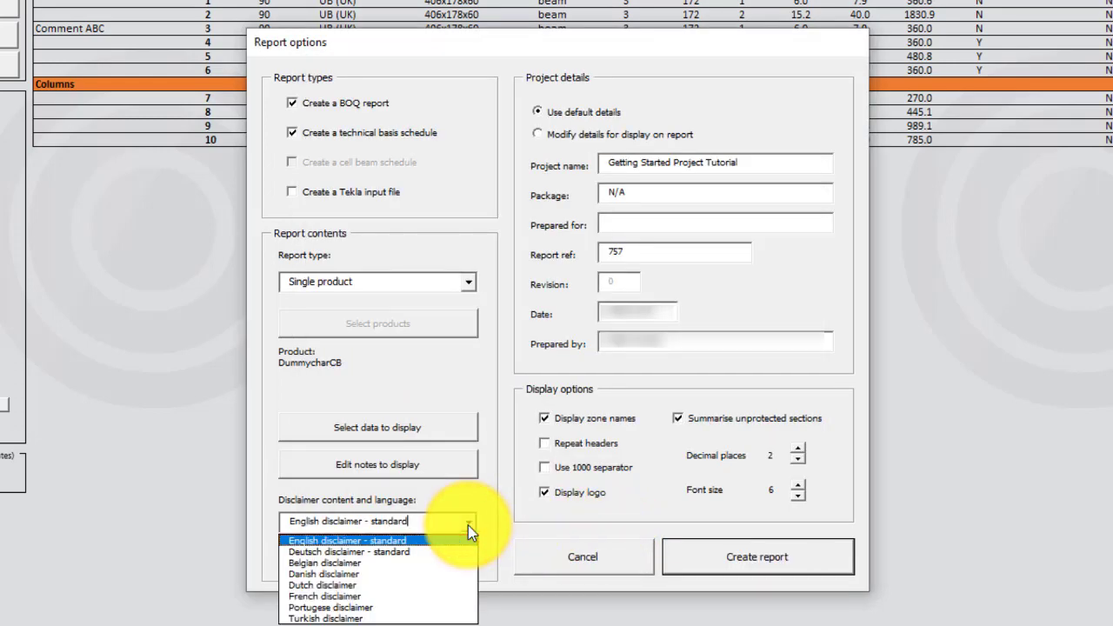
left_click(468, 526)
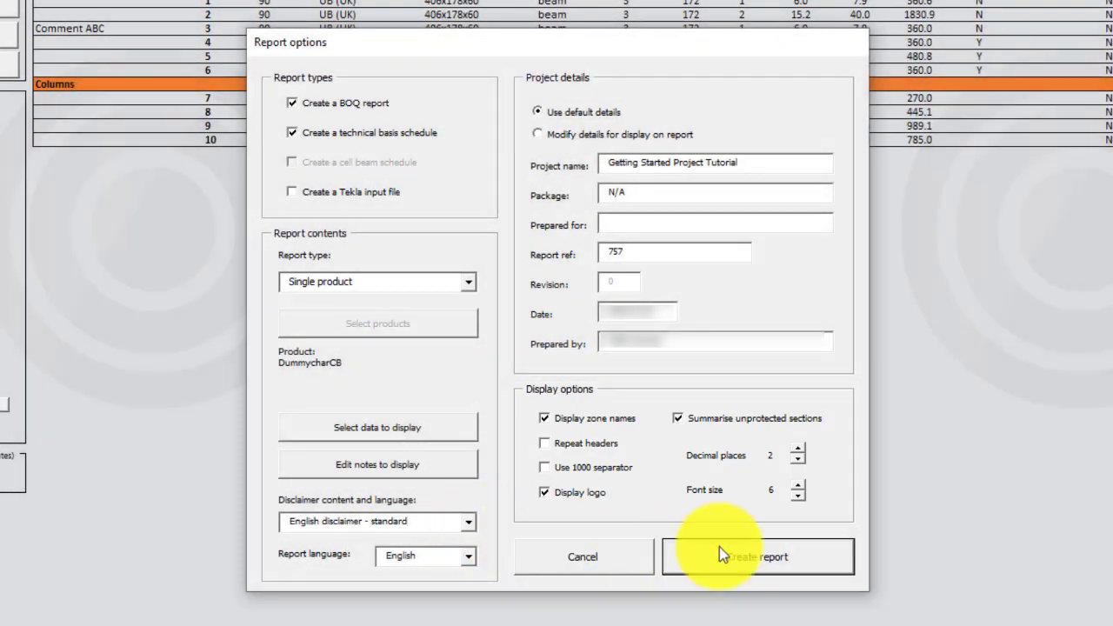
left_click(806, 557)
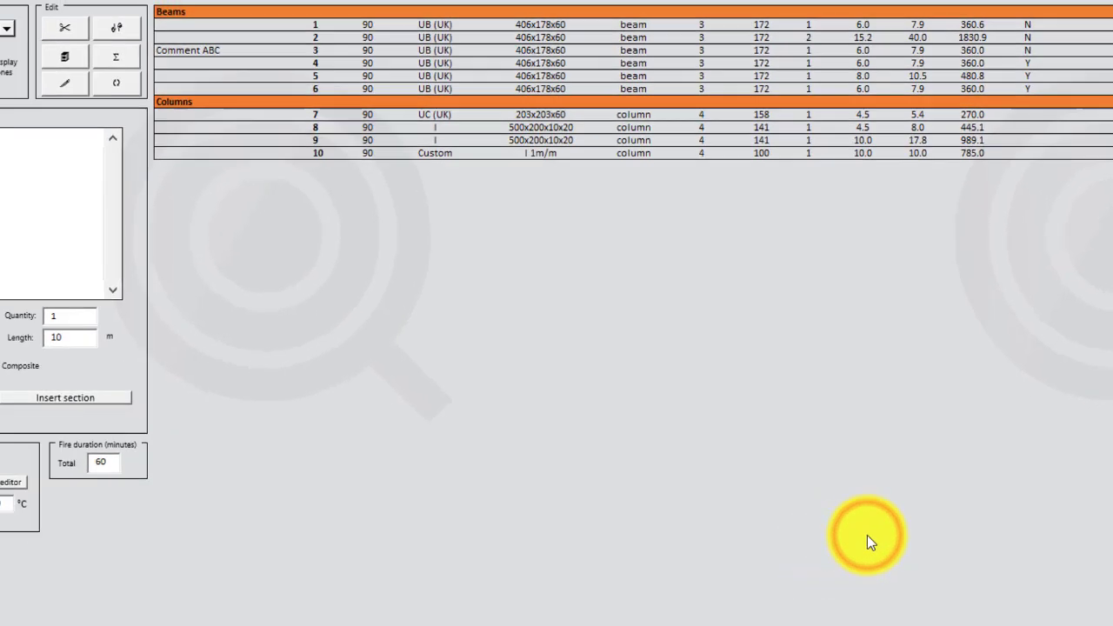
Review the pages of the BOQ report and view the technical basis report
scroll(912, 508, "down", 15)
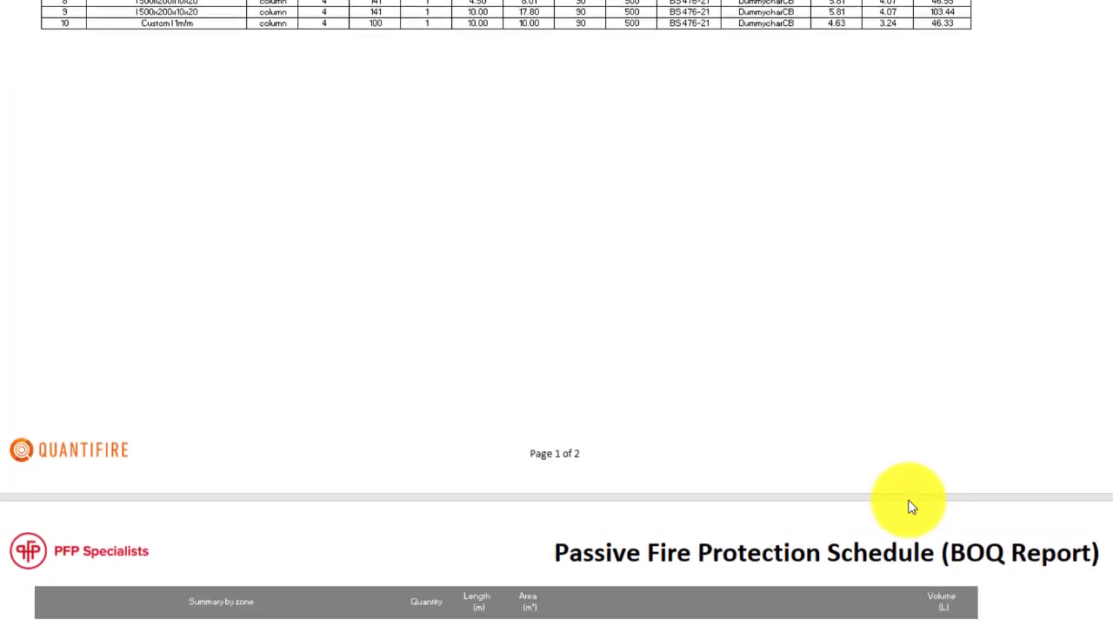
scroll(911, 508, "up", 20)
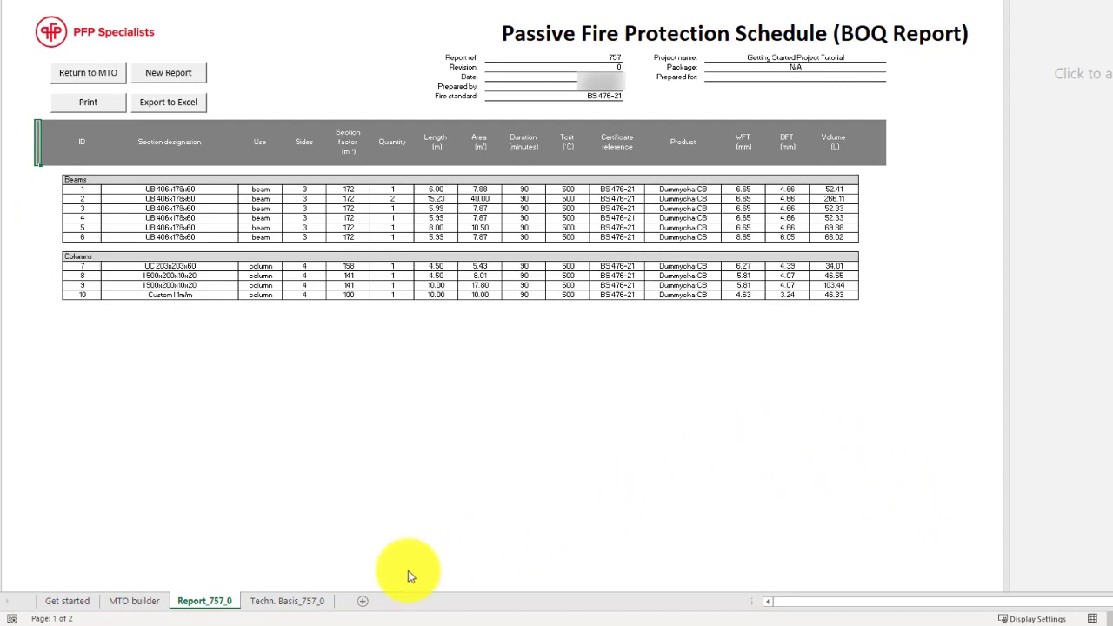
left_click(328, 604)
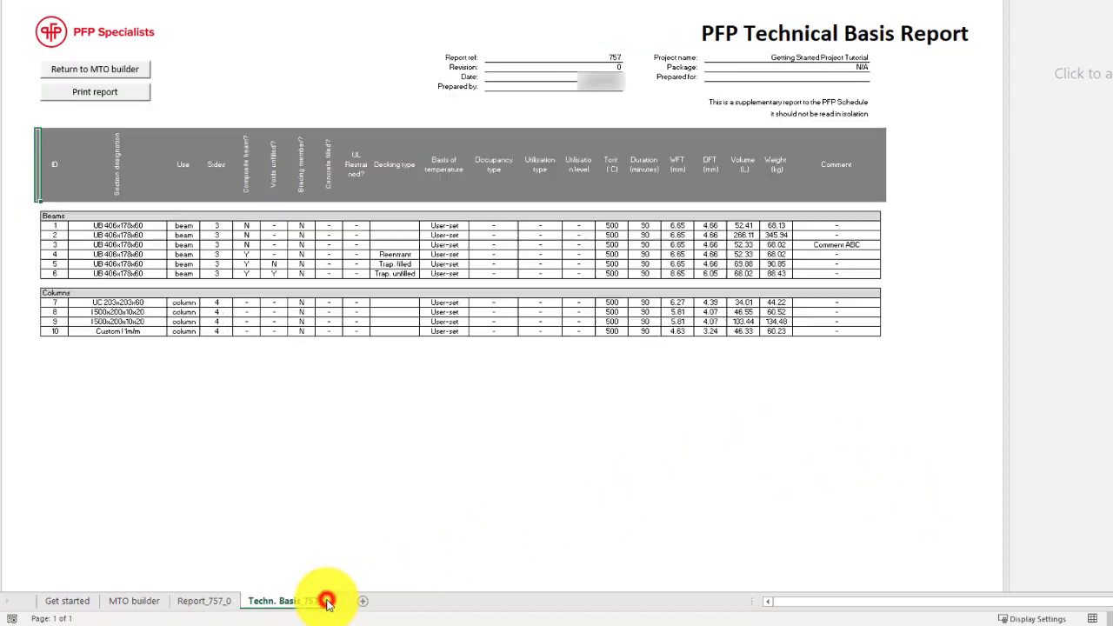